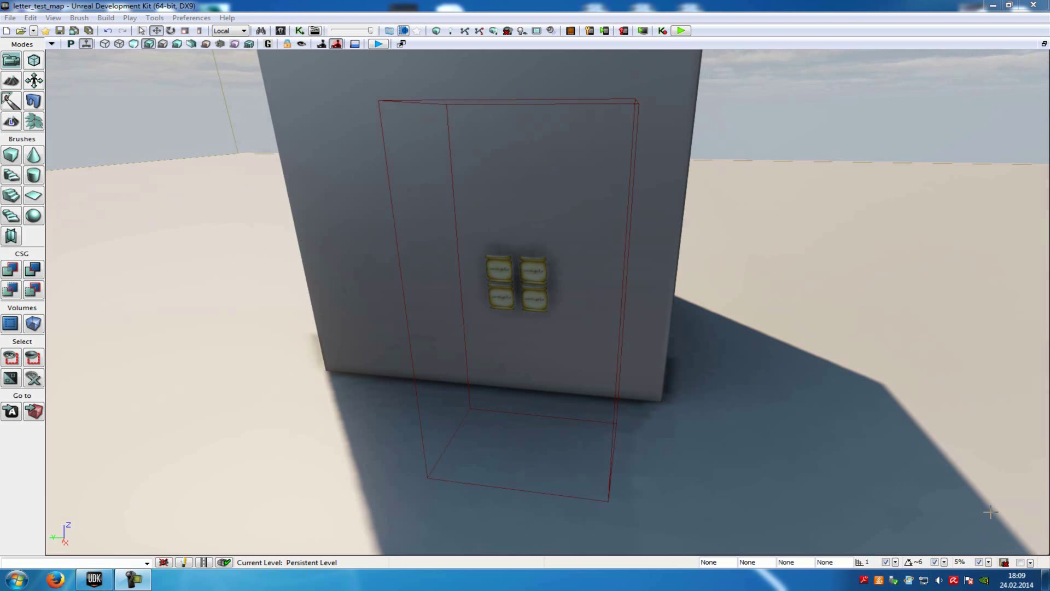
# Convert the letter mesh on the wall from a mover to a KActor.
pyautogui.click(532, 271)
pyautogui.rightClick(531, 273)
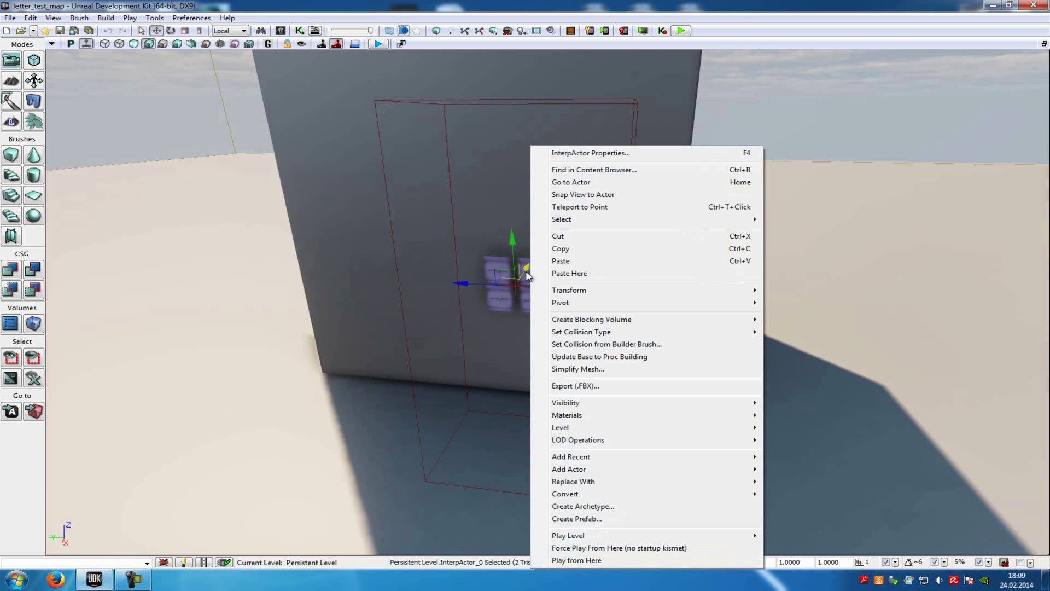
pyautogui.moveTo(625, 495)
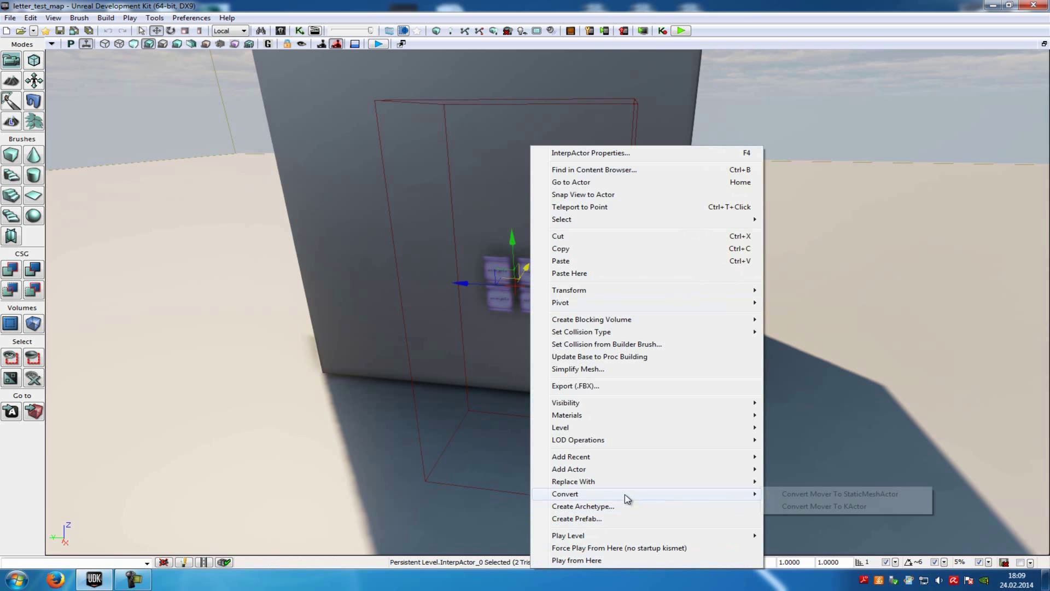
pyautogui.click(810, 508)
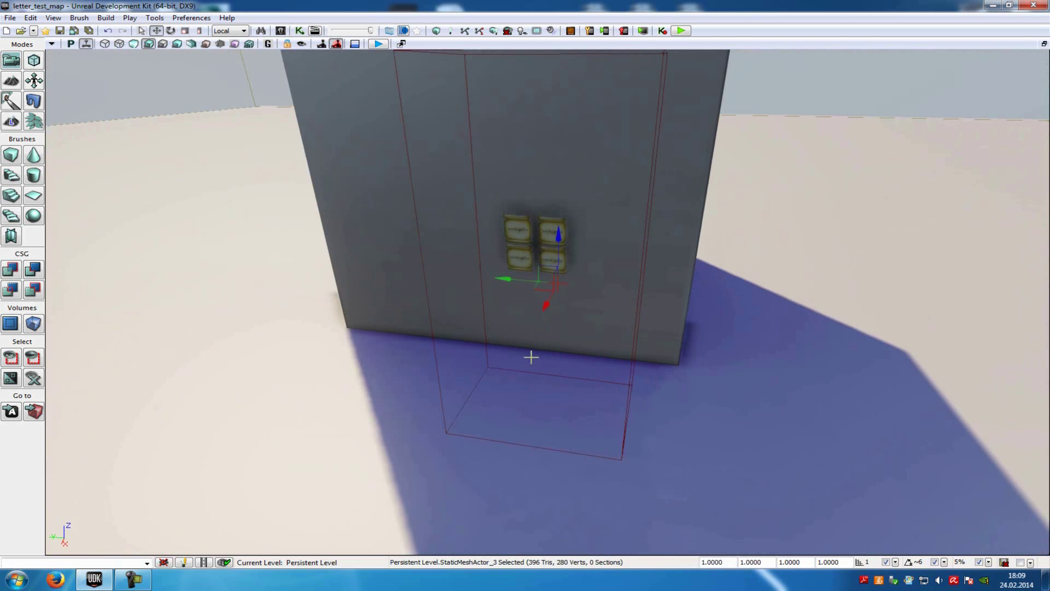
# Add a Trigger actor on the floor in front of the letters and scale it taller with non-uniform scaling.
pyautogui.rightClick(531, 356)
pyautogui.moveTo(584, 469)
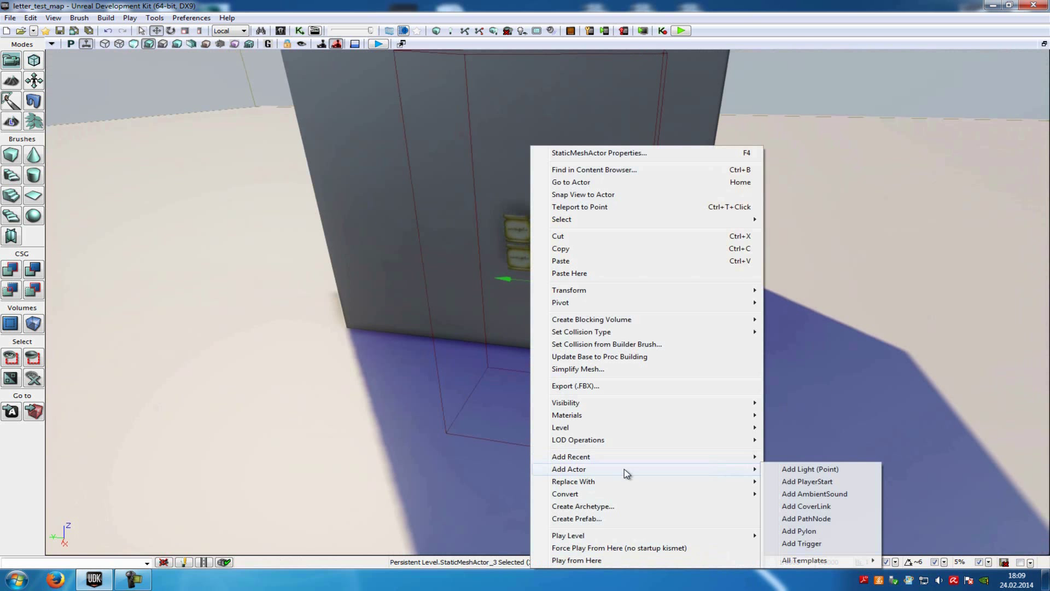
pyautogui.click(825, 543)
pyautogui.moveTo(479, 300); pyautogui.dragTo(484, 301)
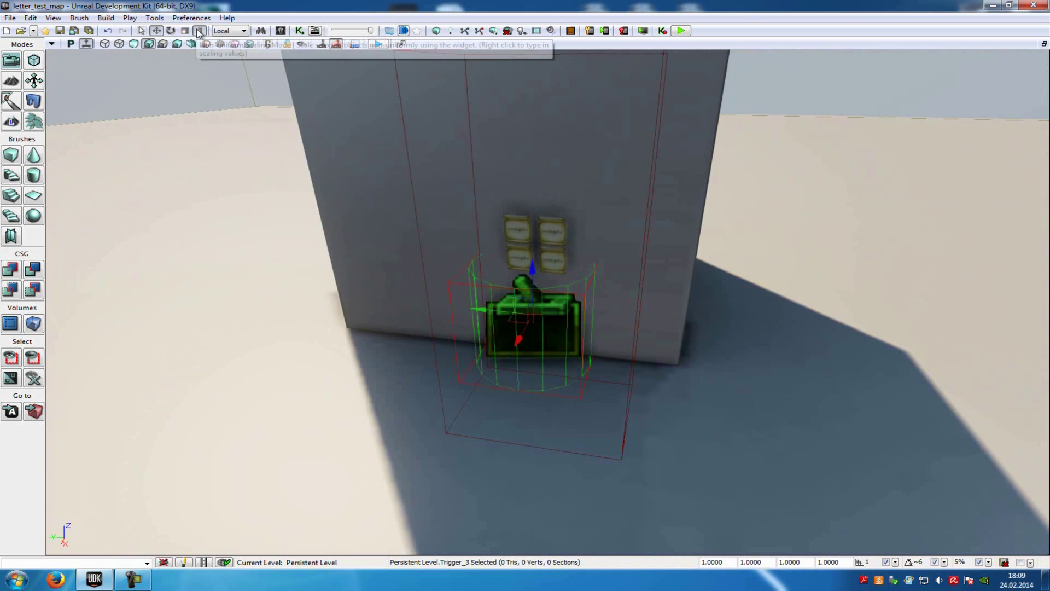
pyautogui.click(200, 31)
pyautogui.moveTo(534, 258); pyautogui.dragTo(531, 260)
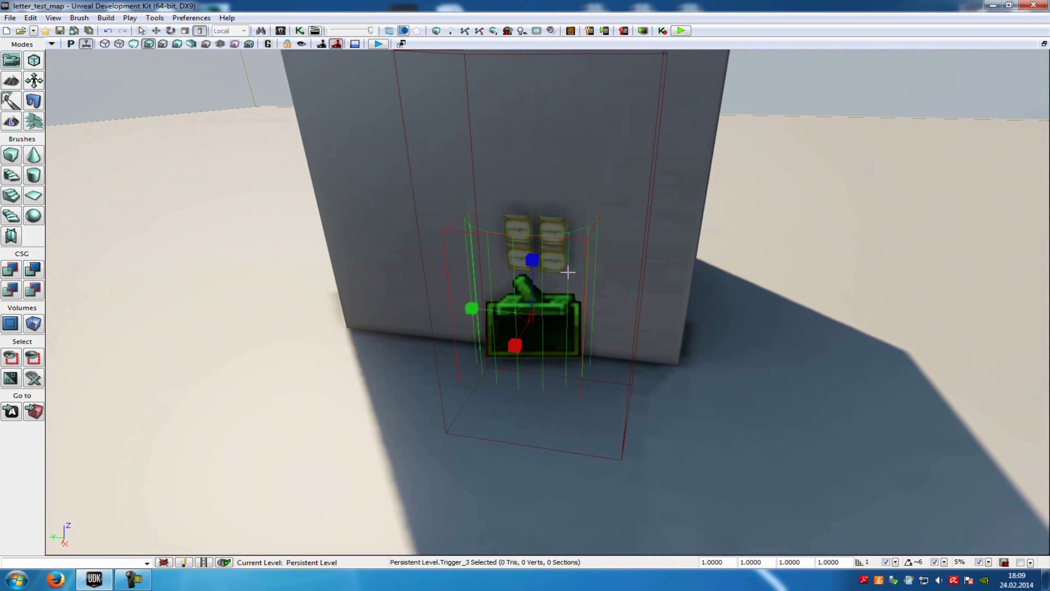
# Create a DynamicTriggerVolume from the builder brush around the letters and move the builder brush away beside the wall.
pyautogui.click(645, 227)
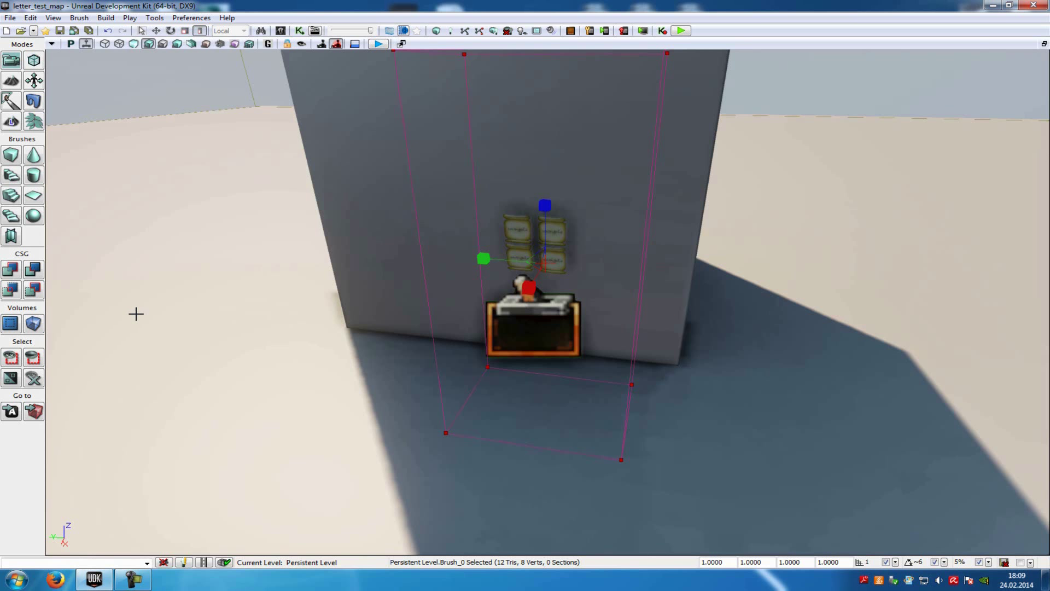
pyautogui.rightClick(33, 323)
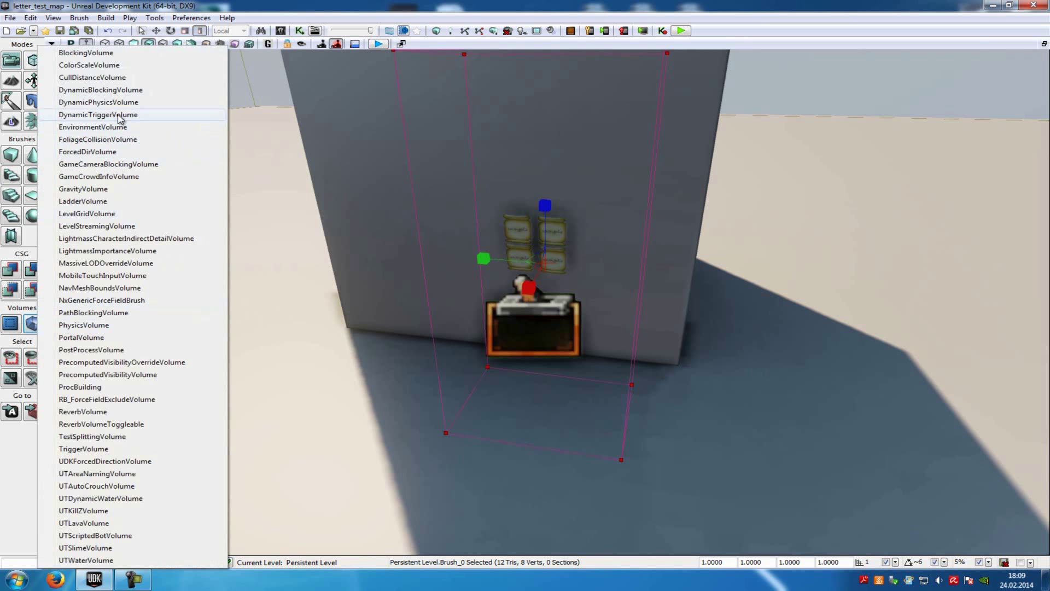
pyautogui.click(99, 115)
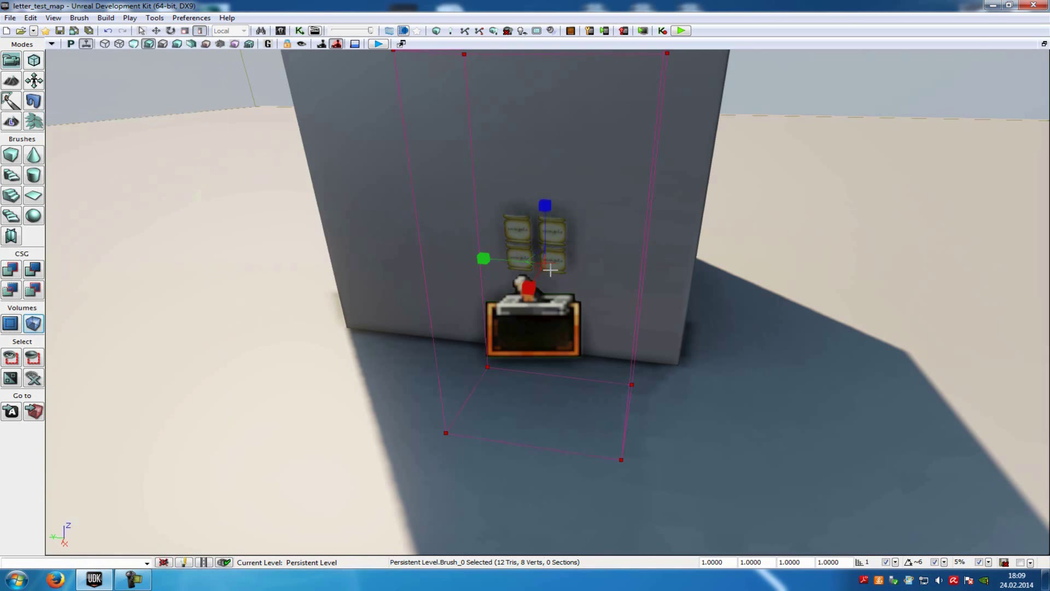
pyautogui.click(157, 31)
pyautogui.moveTo(493, 259); pyautogui.dragTo(714, 255)
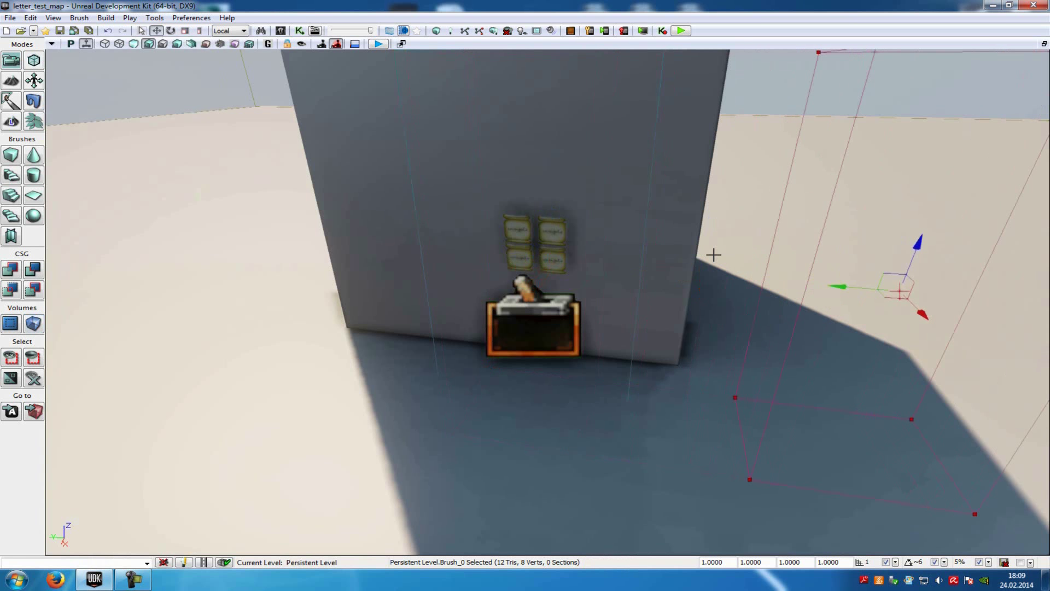
# Add a Touch event for the new dynamic trigger volume in the level's Kismet sequence.
pyautogui.click(644, 242)
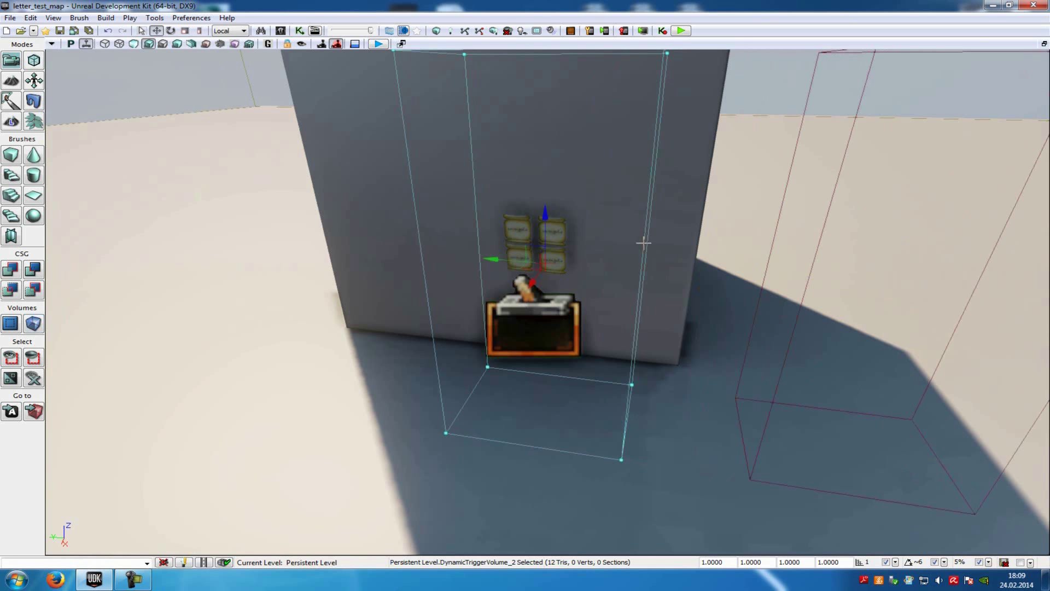
pyautogui.click(299, 31)
pyautogui.rightClick(488, 250)
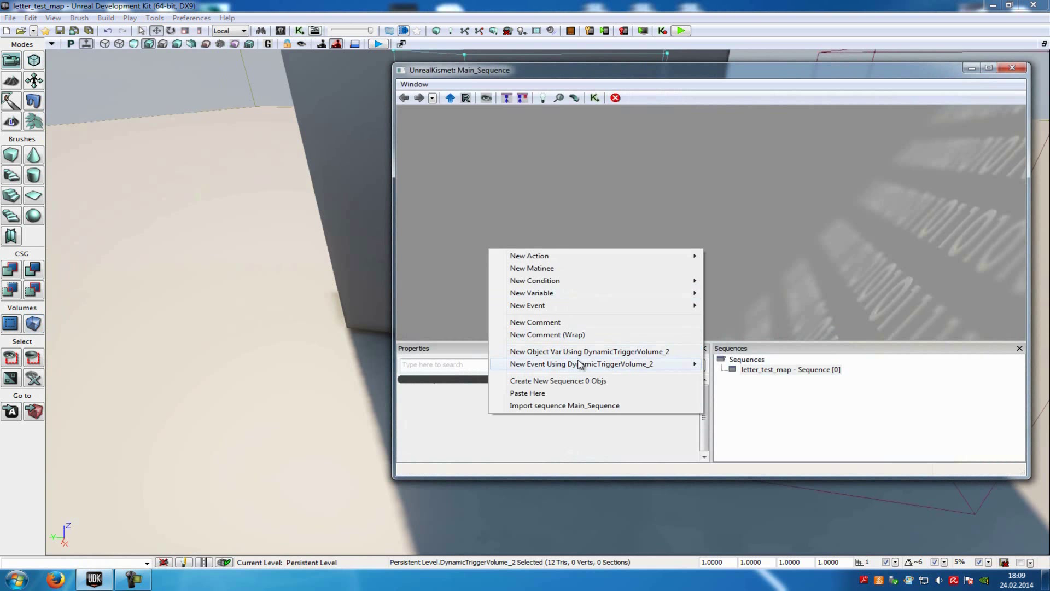
pyautogui.moveTo(582, 367)
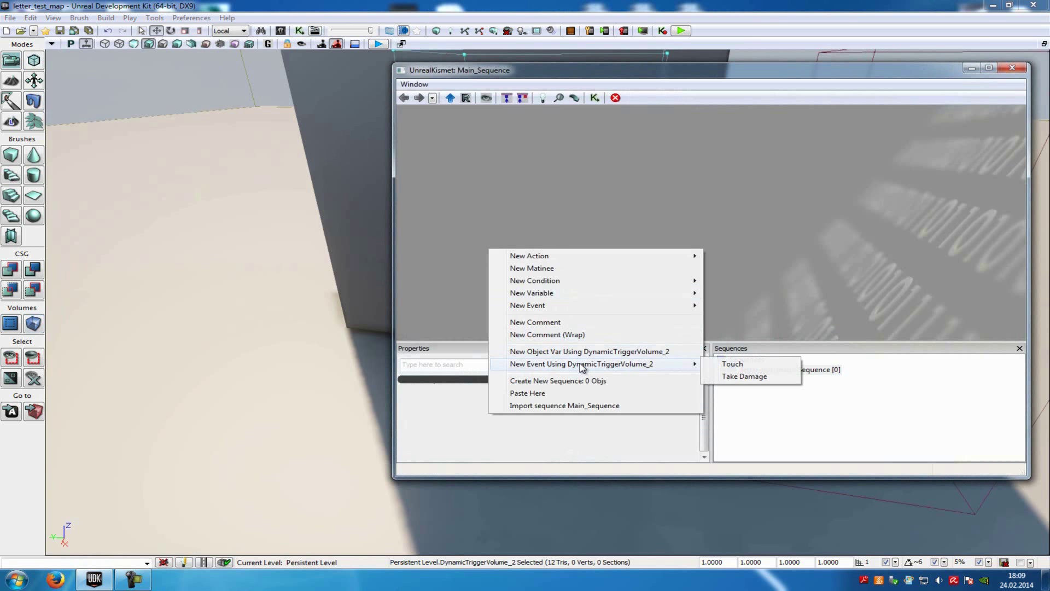
pyautogui.click(734, 364)
pyautogui.moveTo(678, 262)
pyautogui.mouseDown()
pyautogui.moveTo(678, 238)
pyautogui.moveTo(664, 252)
pyautogui.mouseUp()
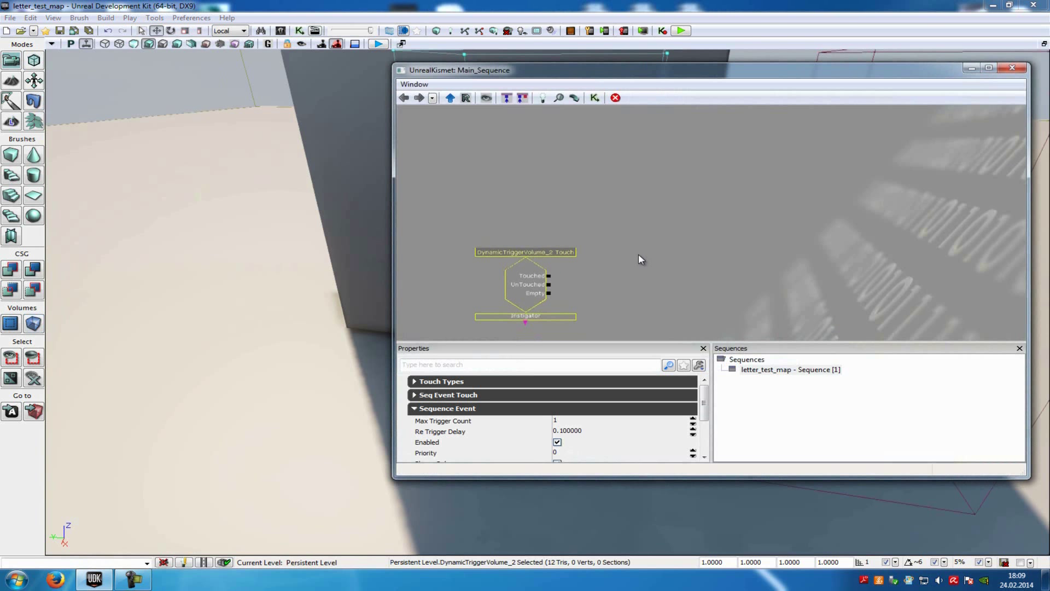
# Add a Set Variable Bool action beside the Touch event and duplicate it.
pyautogui.rightClick(641, 256)
pyautogui.moveTo(673, 254)
pyautogui.moveTo(908, 484)
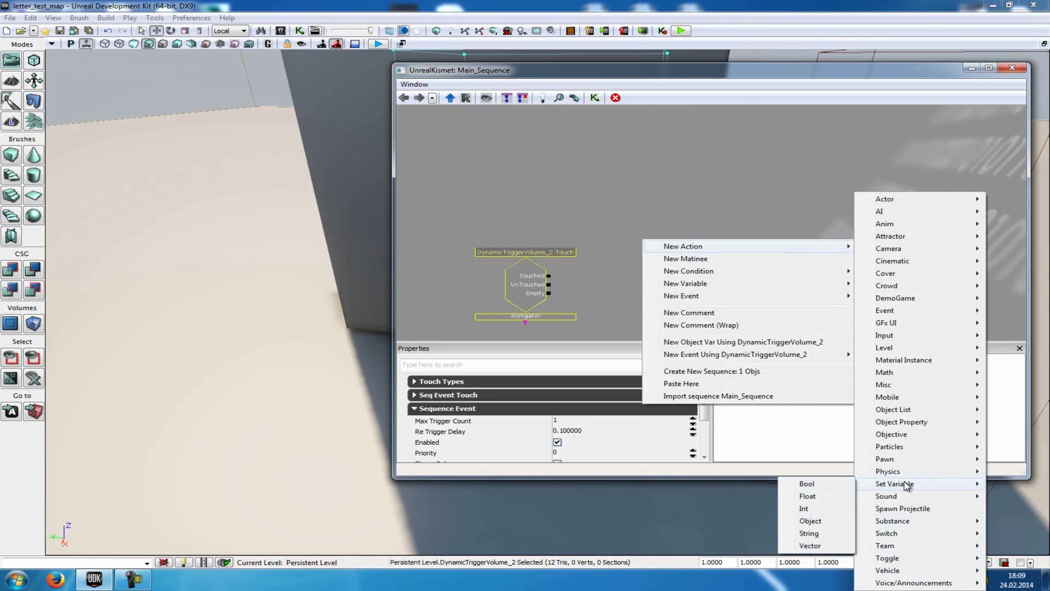
pyautogui.click(841, 490)
pyautogui.moveTo(754, 239); pyautogui.dragTo(679, 320)
pyautogui.hotkey('ctrl', 'c')
pyautogui.hotkey('ctrl', 'v')
# Arrange the two Bool actions one above the other, linking Touched to the upper one and UnTouched to the lower one.
pyautogui.moveTo(720, 307); pyautogui.dragTo(729, 286)
pyautogui.moveTo(637, 219); pyautogui.dragTo(646, 303)
pyautogui.click(668, 290)
pyautogui.moveTo(758, 221)
pyautogui.mouseDown()
pyautogui.moveTo(749, 244)
pyautogui.moveTo(744, 216)
pyautogui.mouseUp()
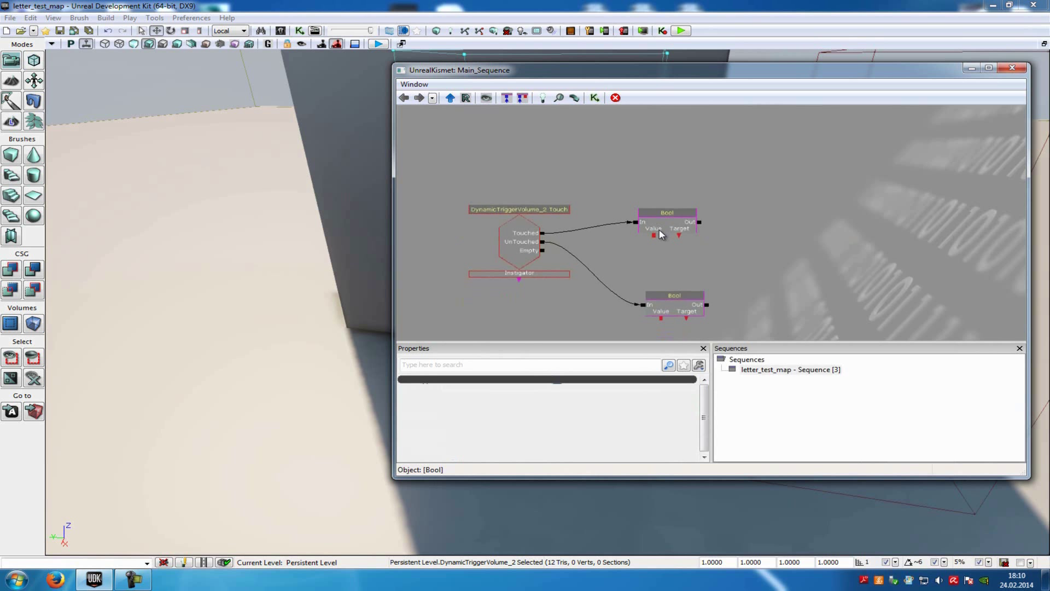
pyautogui.moveTo(667, 259); pyautogui.dragTo(694, 263)
# Create a Bool variable on the Value connector of the Touched Bool action and set it to True.
pyautogui.click(668, 246)
pyautogui.rightClick(666, 244)
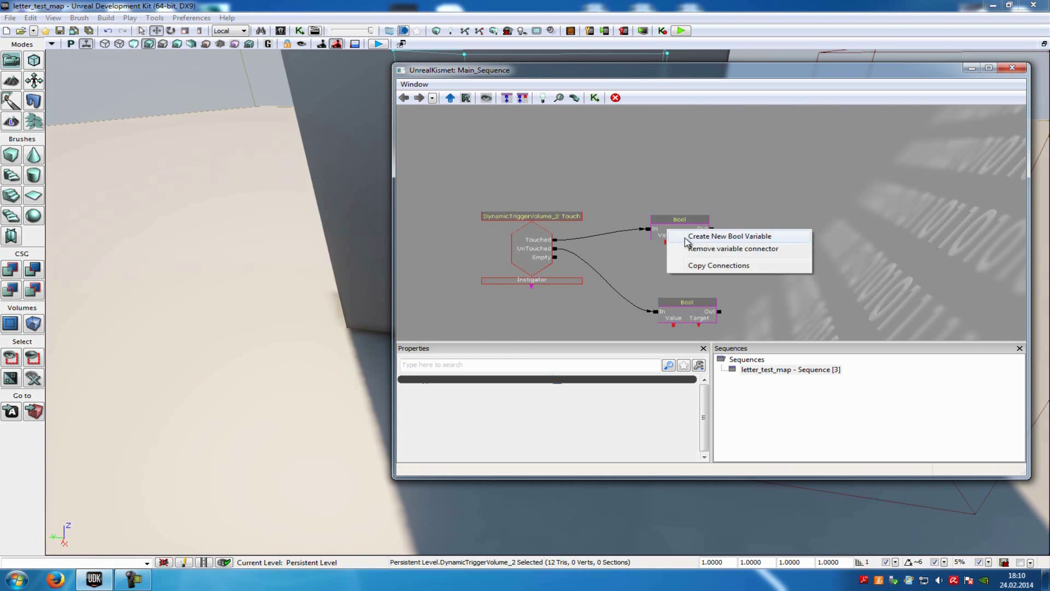
pyautogui.click(718, 236)
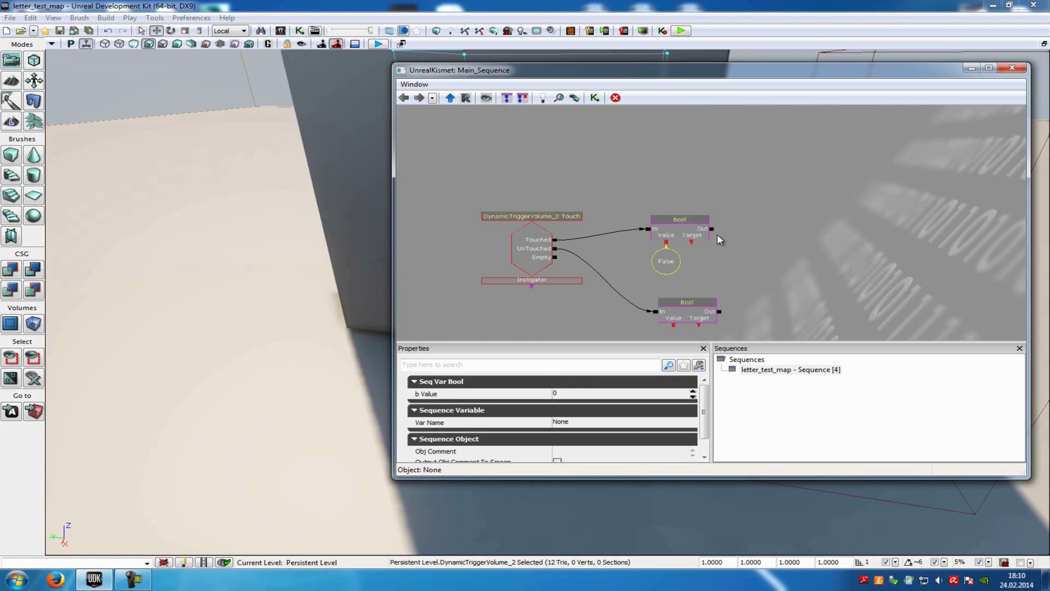
pyautogui.click(563, 395)
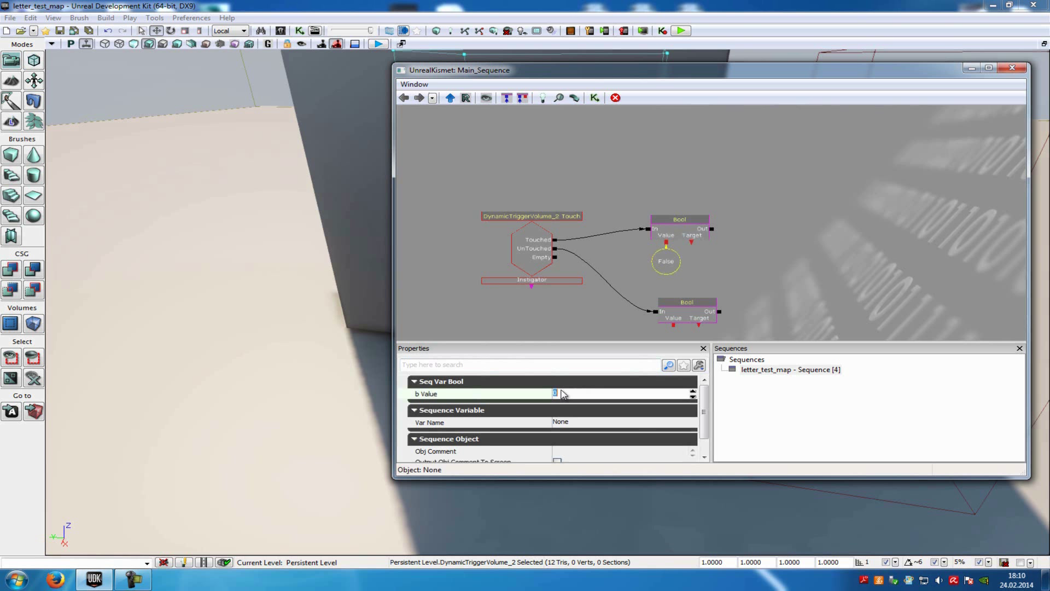
pyautogui.press('Return')
pyautogui.click(749, 323)
# Create a False Bool variable on the Value connector of the UnTouched Bool action.
pyautogui.moveTo(750, 323); pyautogui.dragTo(772, 255)
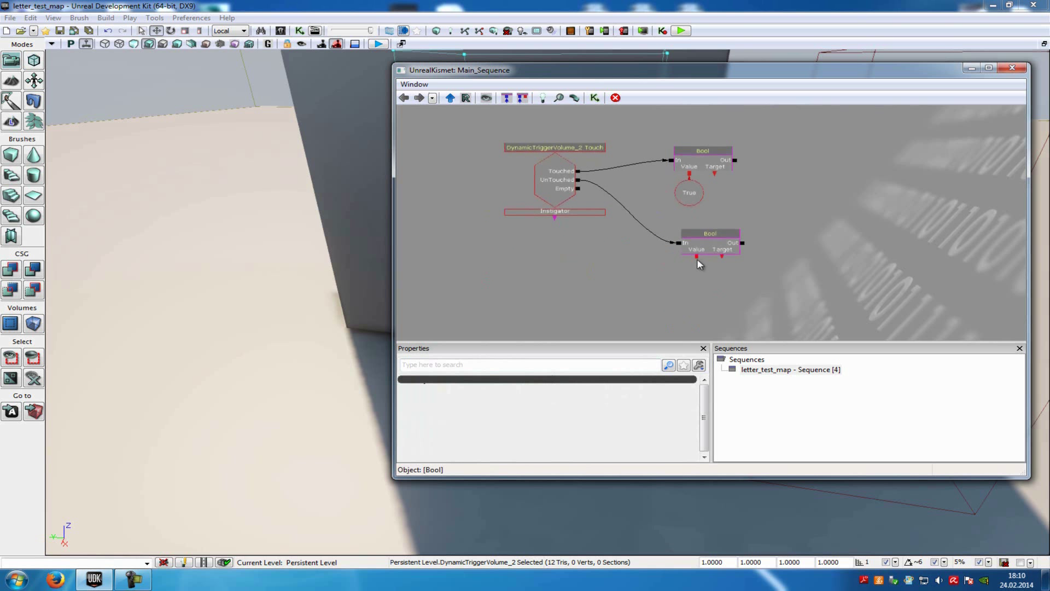
pyautogui.rightClick(699, 259)
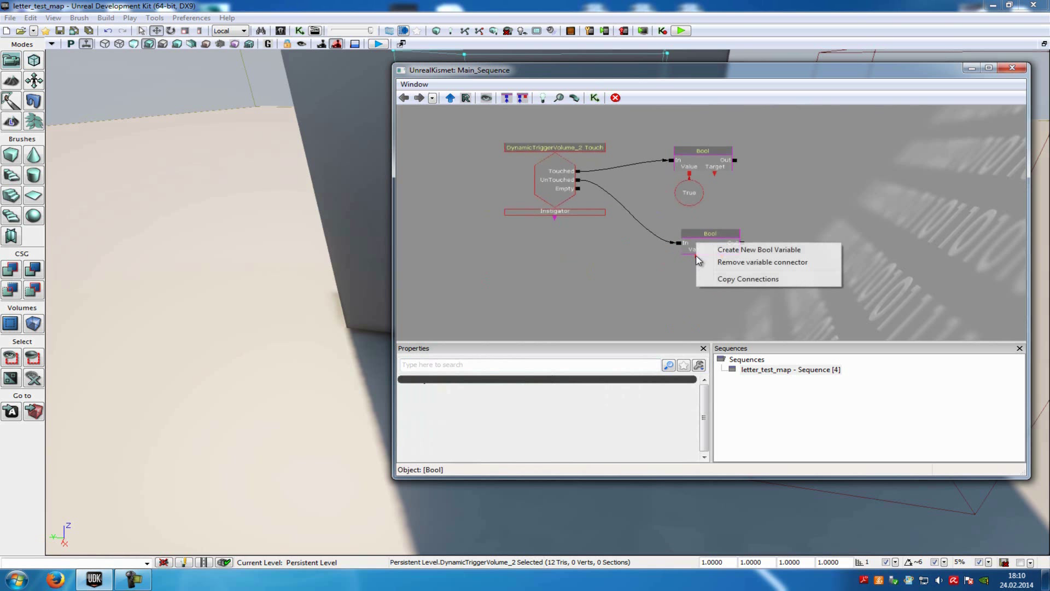
pyautogui.click(738, 250)
pyautogui.moveTo(772, 268); pyautogui.dragTo(751, 246)
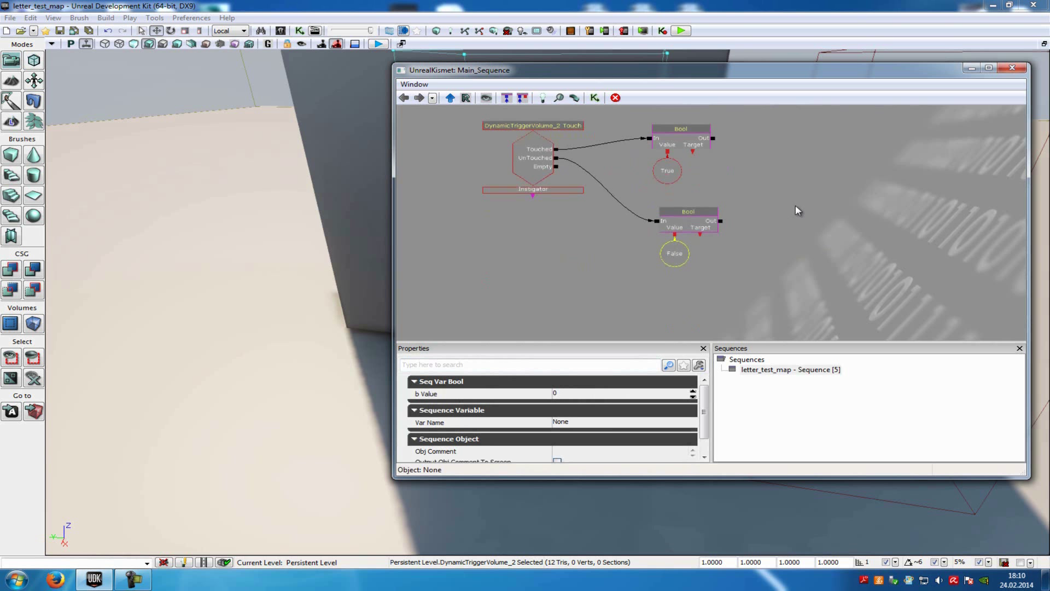
# Add a HUD Draw Image event in the empty space beside the two Bool actions.
pyautogui.click(841, 187)
pyautogui.moveTo(841, 188); pyautogui.dragTo(753, 239)
pyautogui.rightClick(733, 205)
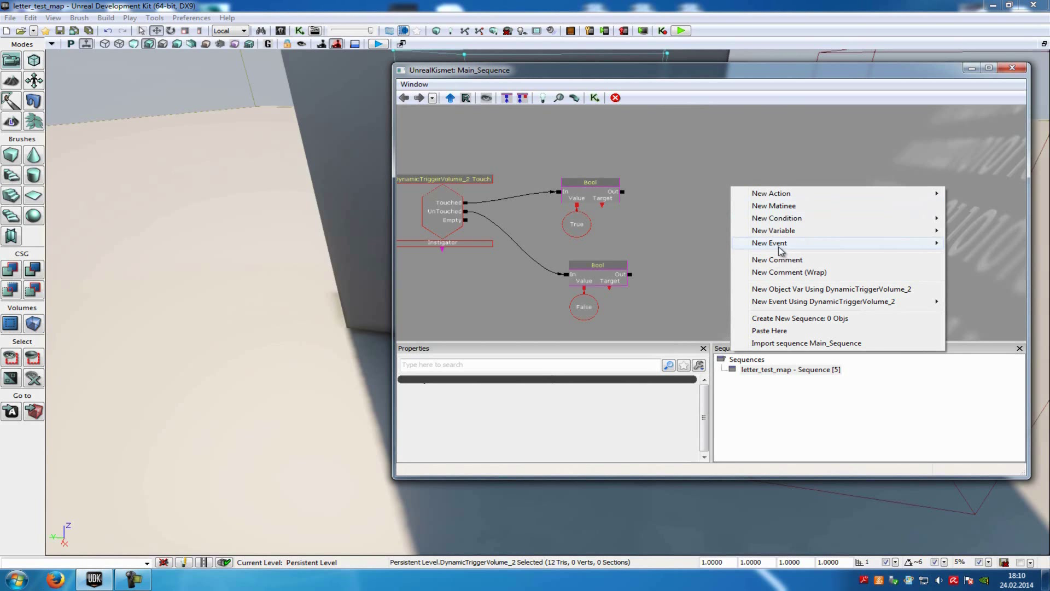
pyautogui.moveTo(777, 243)
pyautogui.moveTo(678, 320)
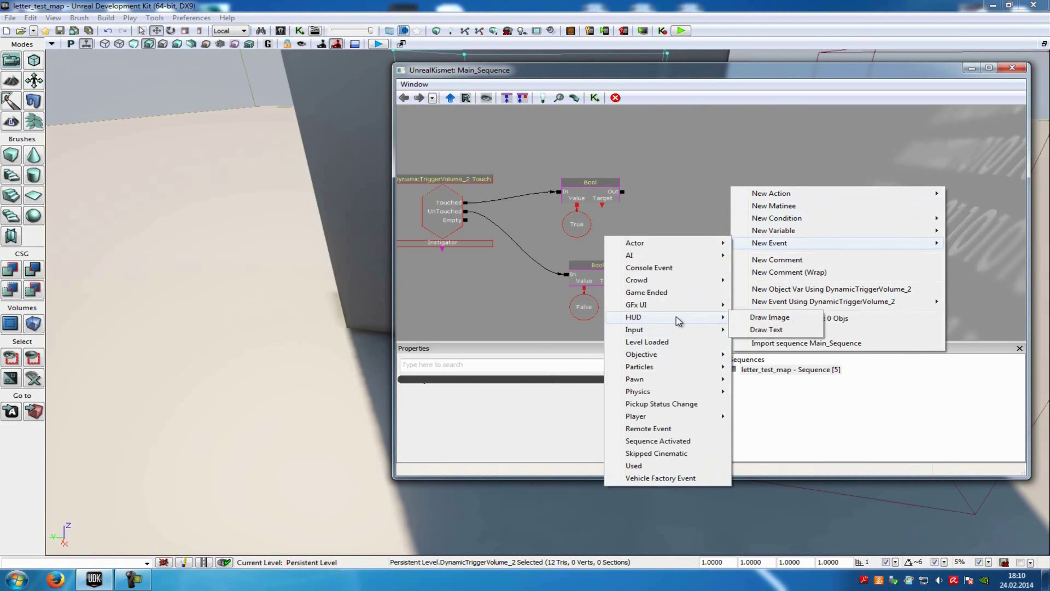
pyautogui.click(779, 318)
pyautogui.moveTo(777, 321); pyautogui.dragTo(791, 295)
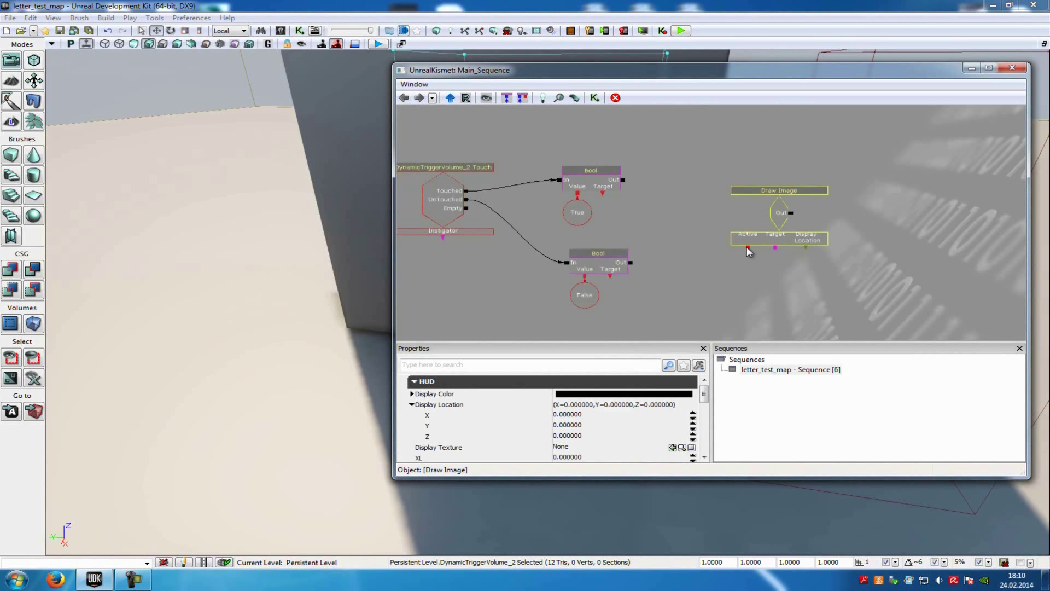
# Create a Bool variable on the Draw Image event's Active connector and name the variable display.
pyautogui.rightClick(749, 250)
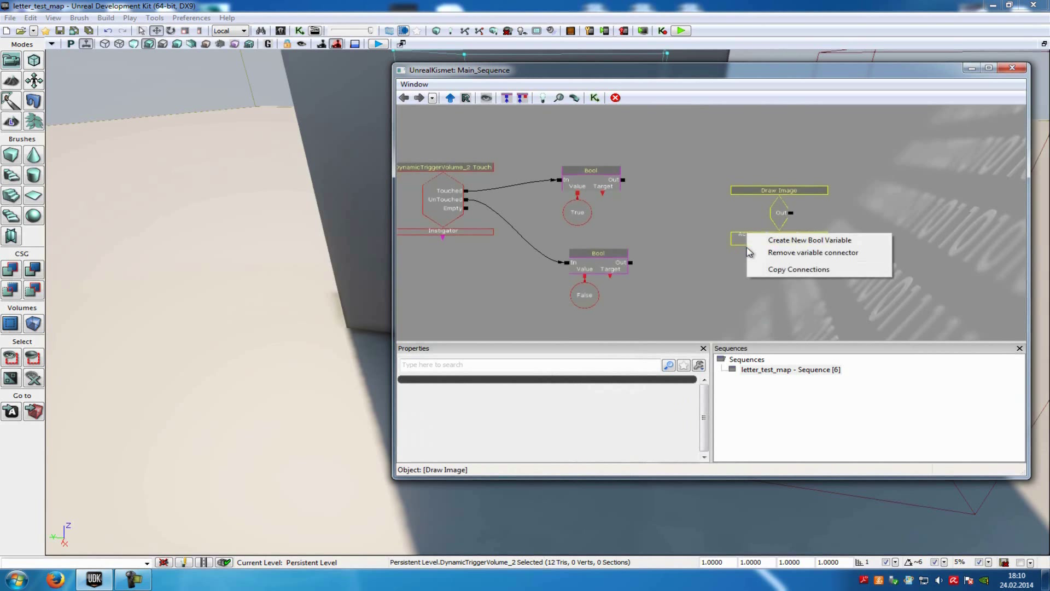
pyautogui.click(777, 240)
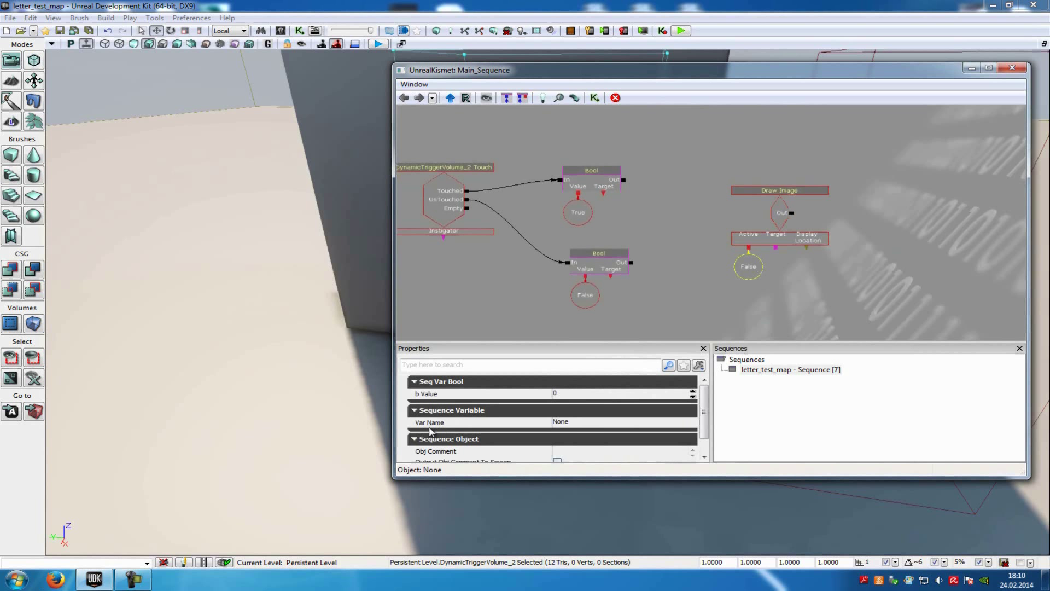
pyautogui.click(612, 424)
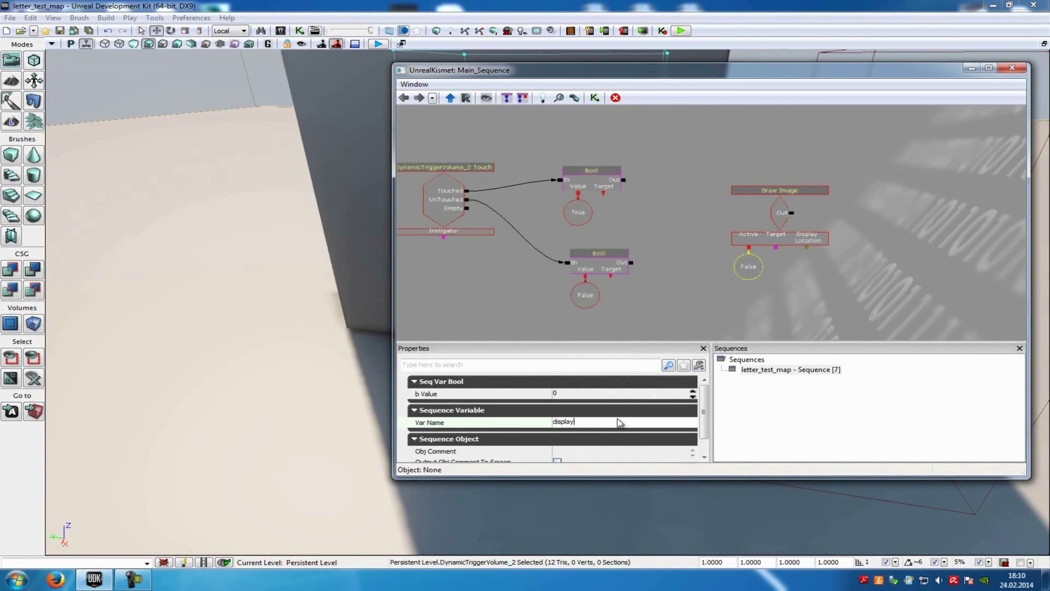
pyautogui.click(707, 300)
# Link the Target connectors of both Bool actions to the Draw Image event's Active variable.
pyautogui.moveTo(604, 194); pyautogui.dragTo(746, 265)
pyautogui.moveTo(611, 275)
pyautogui.mouseDown()
pyautogui.moveTo(677, 291)
pyautogui.moveTo(745, 273)
pyautogui.mouseUp()
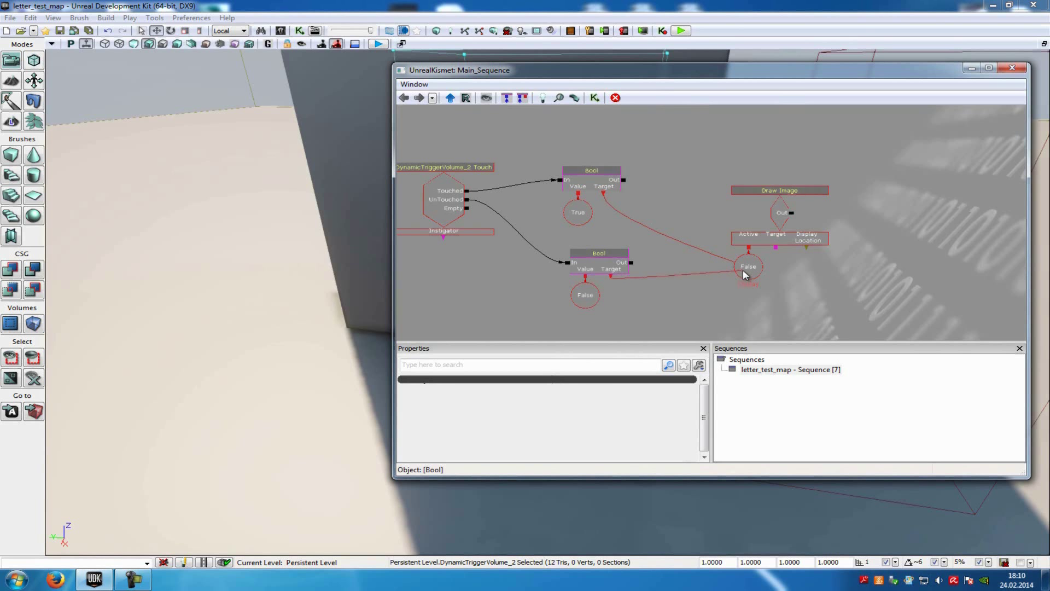
pyautogui.moveTo(848, 267); pyautogui.dragTo(830, 288)
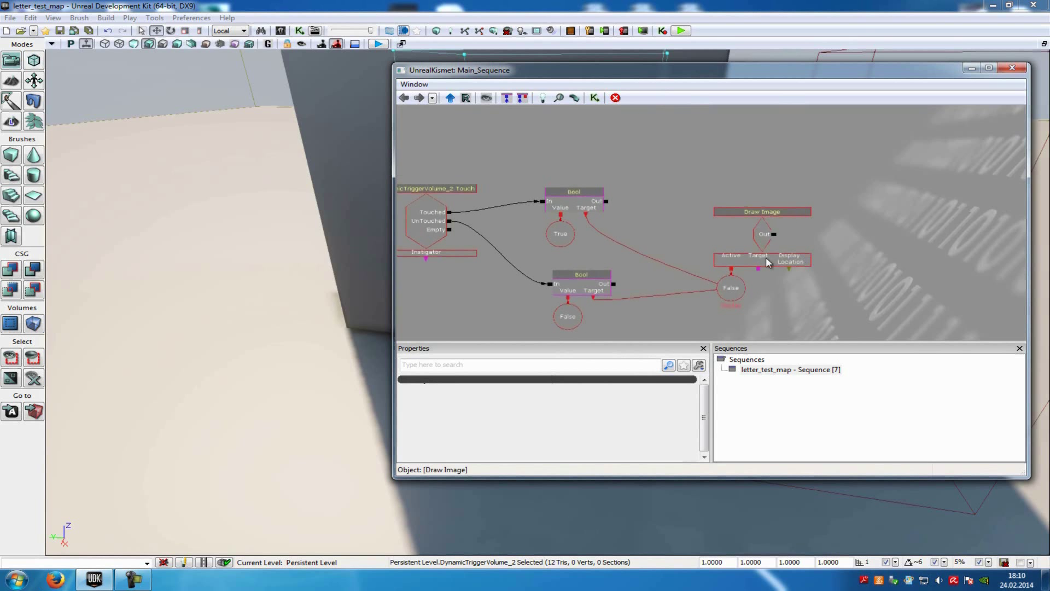
# Select the Draw Image event, bring its Display Texture property into view and reposition the Kismet window.
pyautogui.click(770, 236)
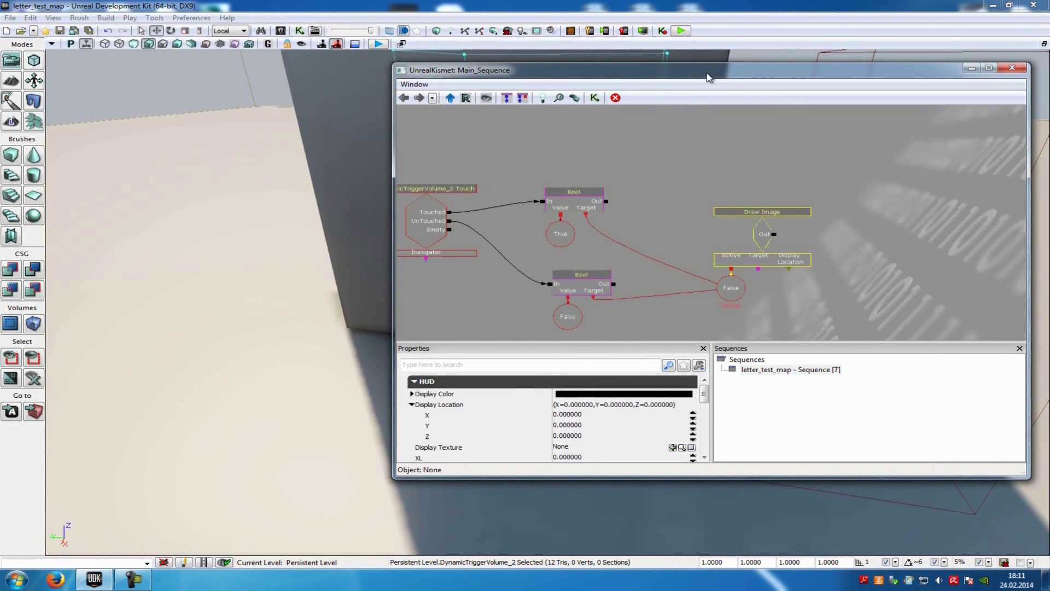
pyautogui.moveTo(709, 75); pyautogui.dragTo(647, 58)
pyautogui.scroll(-1, 643, 376)
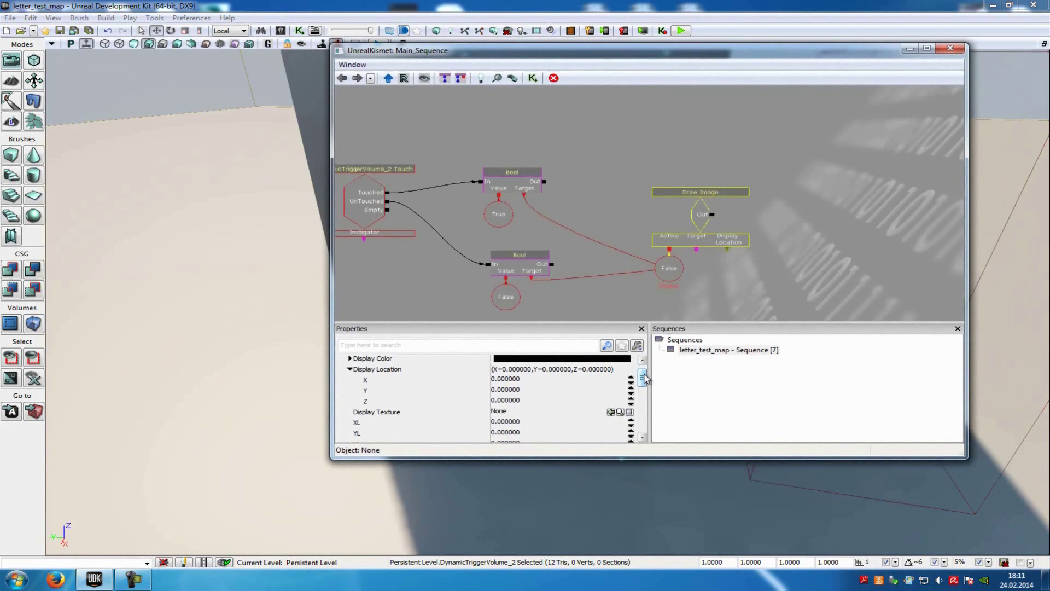
pyautogui.rightClick(543, 53)
pyautogui.rightClick(444, 51)
pyautogui.moveTo(403, 51); pyautogui.dragTo(447, 56)
# Filter the Content Browser to Textures only, search for "icon" and select the ut3_minimap_mapicon_flag_flag1 texture.
pyautogui.click(280, 31)
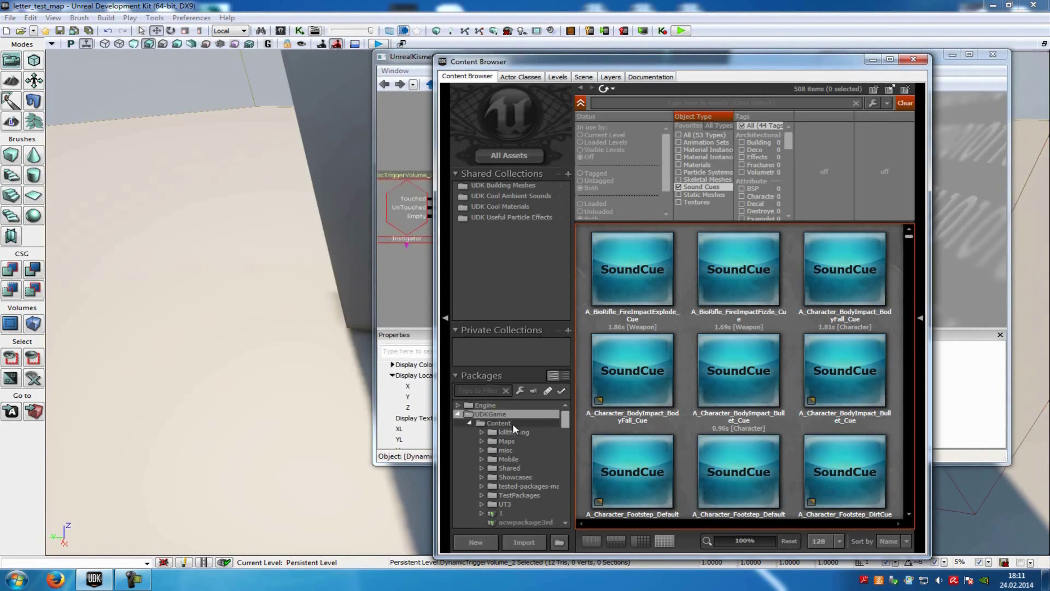
pyautogui.click(678, 187)
pyautogui.click(679, 202)
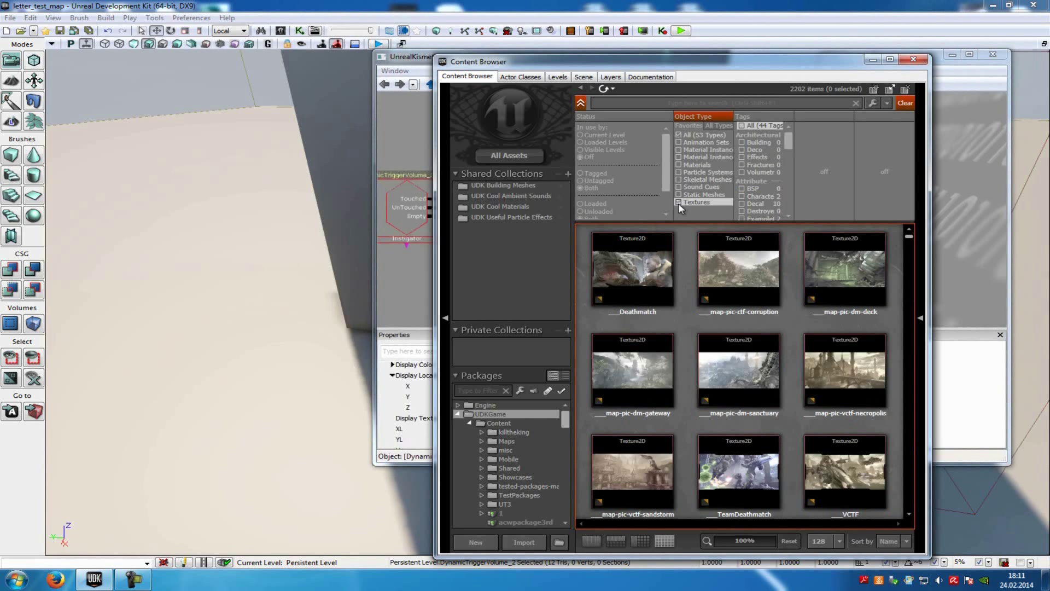
pyautogui.click(683, 103)
pyautogui.write('icon')
pyautogui.scroll(-1, 906, 323)
pyautogui.scroll(-4, 906, 322)
pyautogui.click(622, 386)
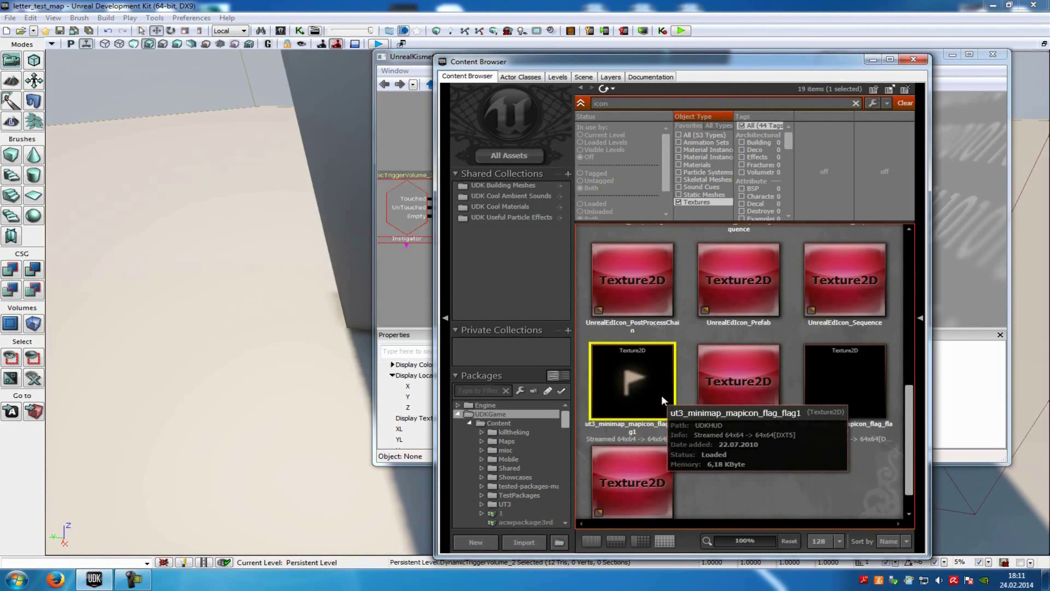
# Assign the selected flag texture as the Draw Image event's Display Texture and set XL and YL to 1.
pyautogui.click(403, 61)
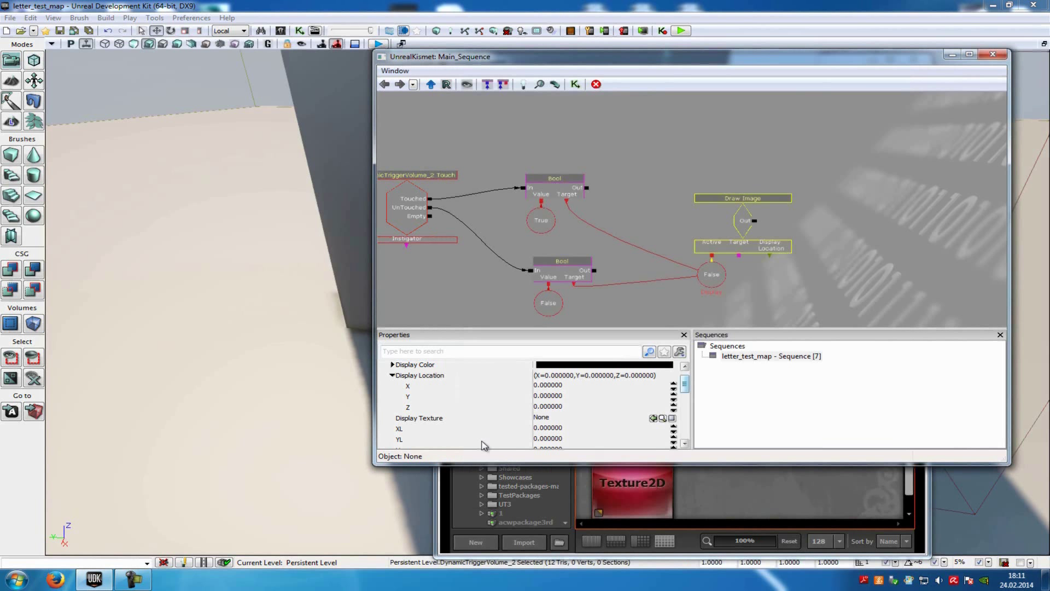
pyautogui.click(653, 418)
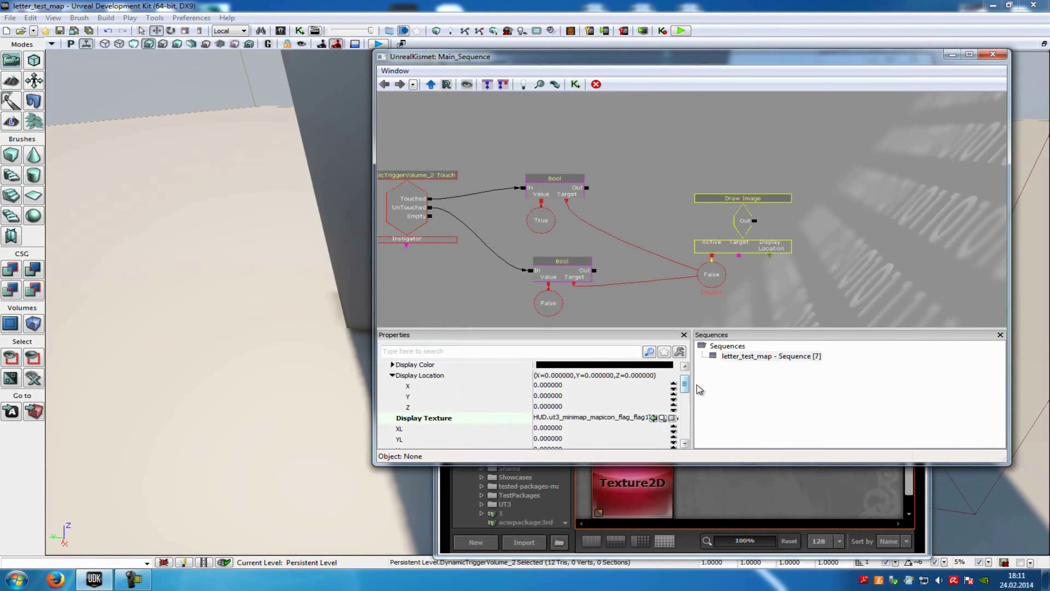
pyautogui.moveTo(688, 389); pyautogui.dragTo(688, 396)
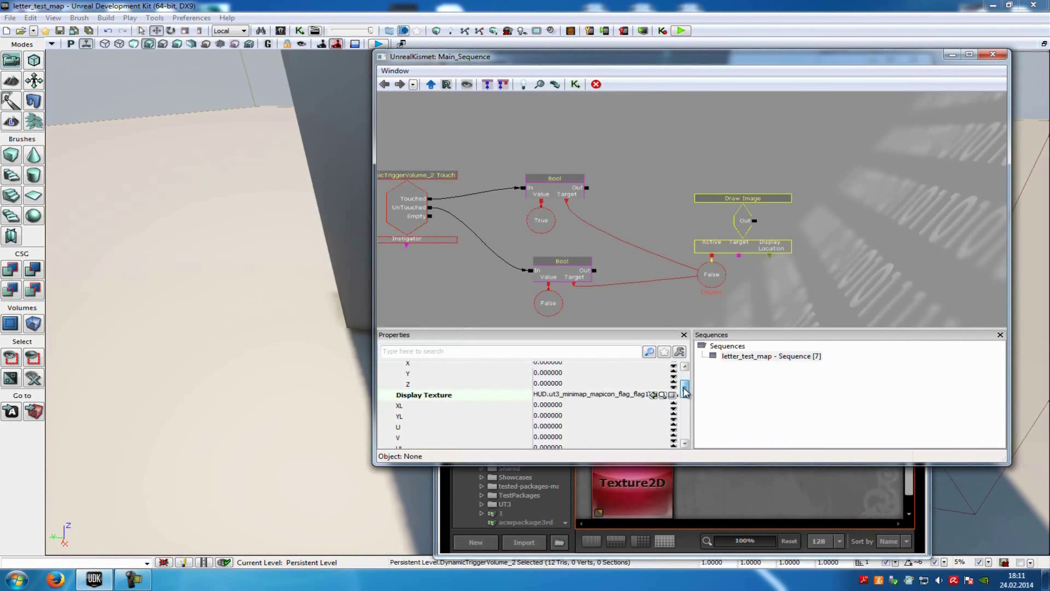
pyautogui.click(548, 398)
pyautogui.write('1')
pyautogui.click(547, 405)
pyautogui.write('1')
# Check the flag texture's size in the Content Browser and set the Draw Image event's UL and VL to 64.
pyautogui.click(551, 415)
pyautogui.click(549, 426)
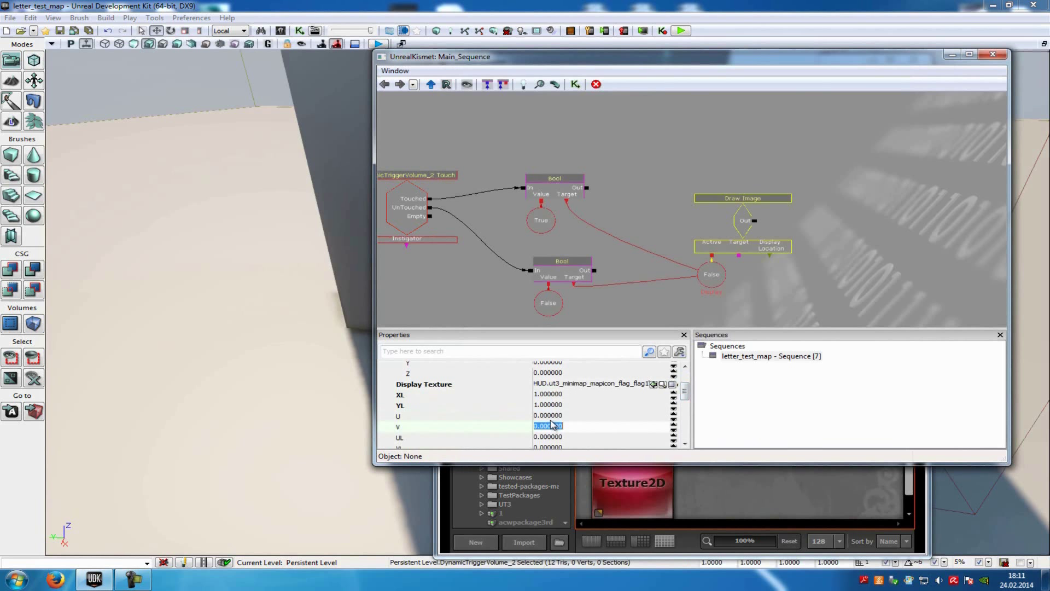
pyautogui.click(545, 438)
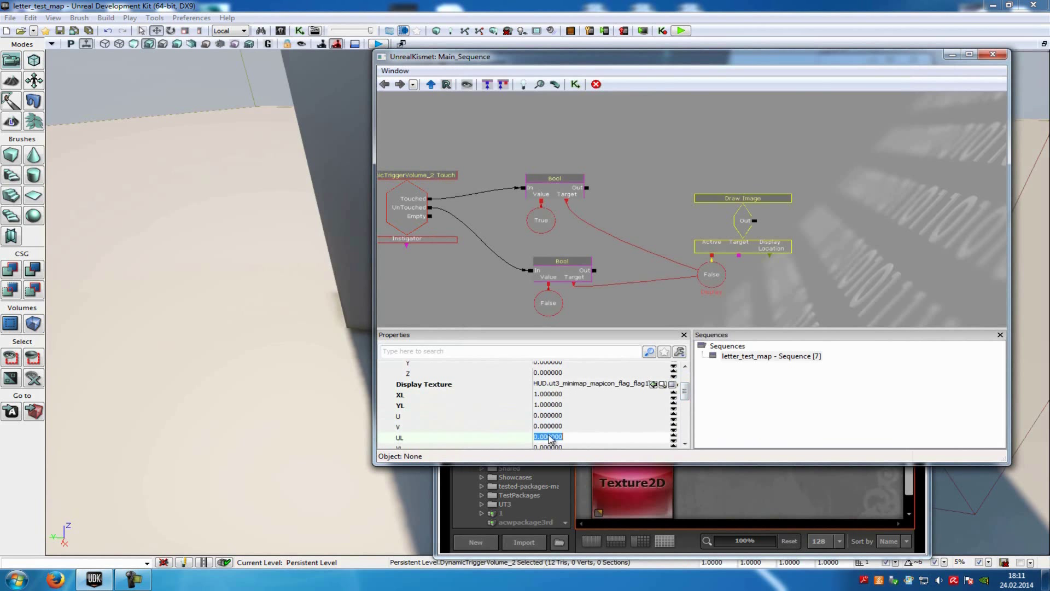
pyautogui.scroll(-2, 564, 407)
pyautogui.click(556, 417)
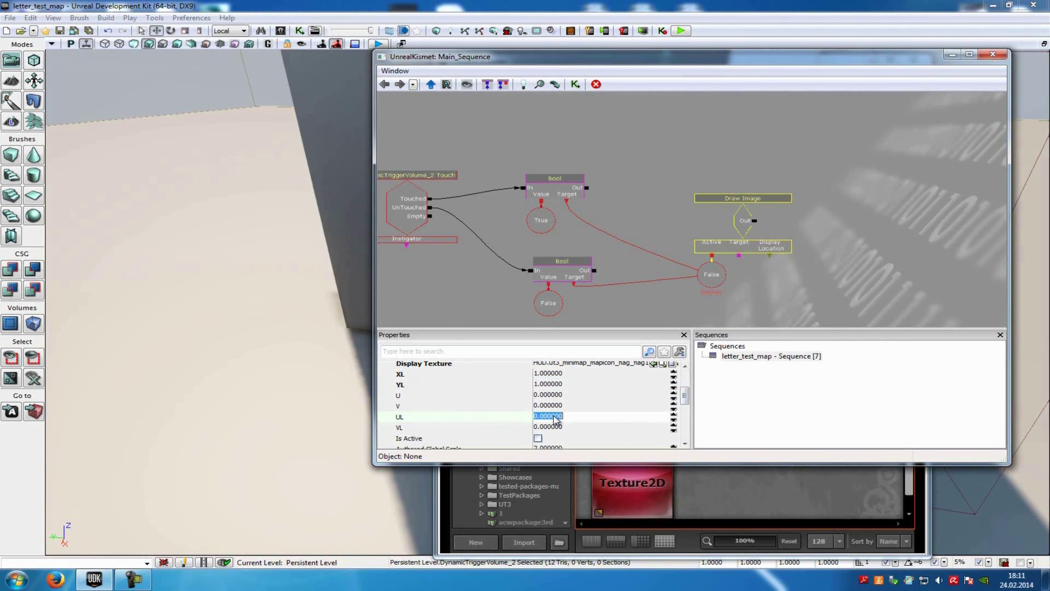
pyautogui.click(759, 475)
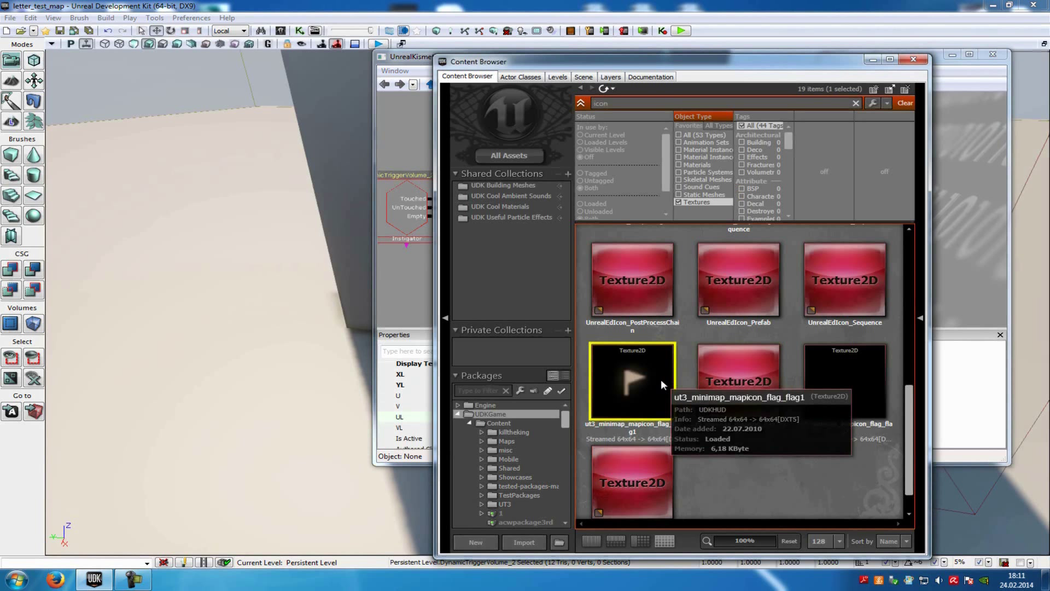
pyautogui.click(401, 58)
pyautogui.write('64')
pyautogui.click(569, 427)
pyautogui.write('64')
# Set the red, green and blue components of the Draw Image event's Display Color to 1.
pyautogui.scroll(3, 685, 394)
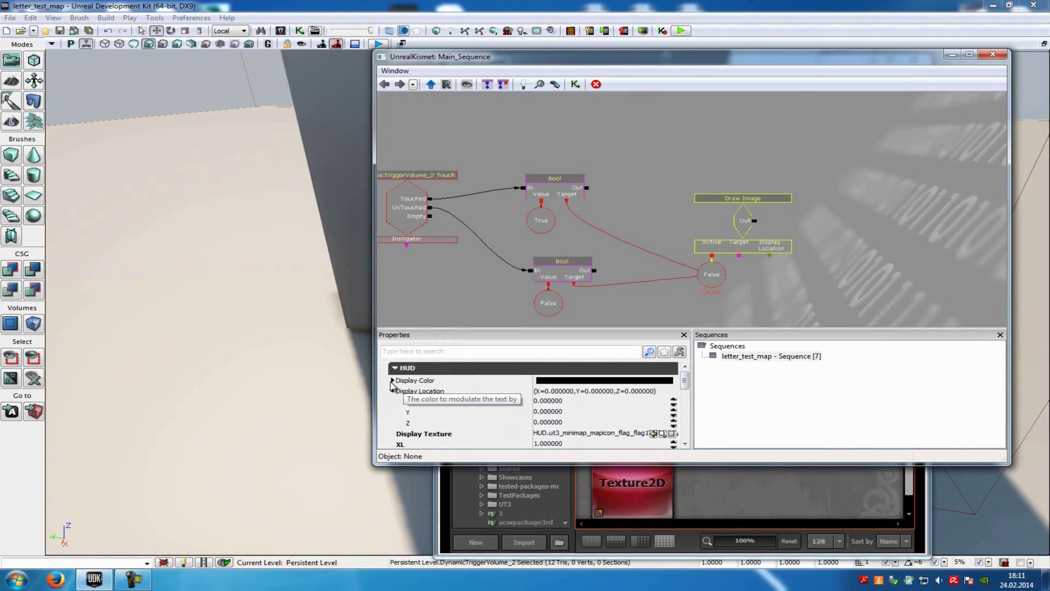
pyautogui.click(393, 381)
pyautogui.click(547, 390)
pyautogui.write('1')
pyautogui.click(553, 401)
pyautogui.write('1')
pyautogui.click(557, 411)
pyautogui.write('1')
pyautogui.click(560, 404)
pyautogui.click(393, 381)
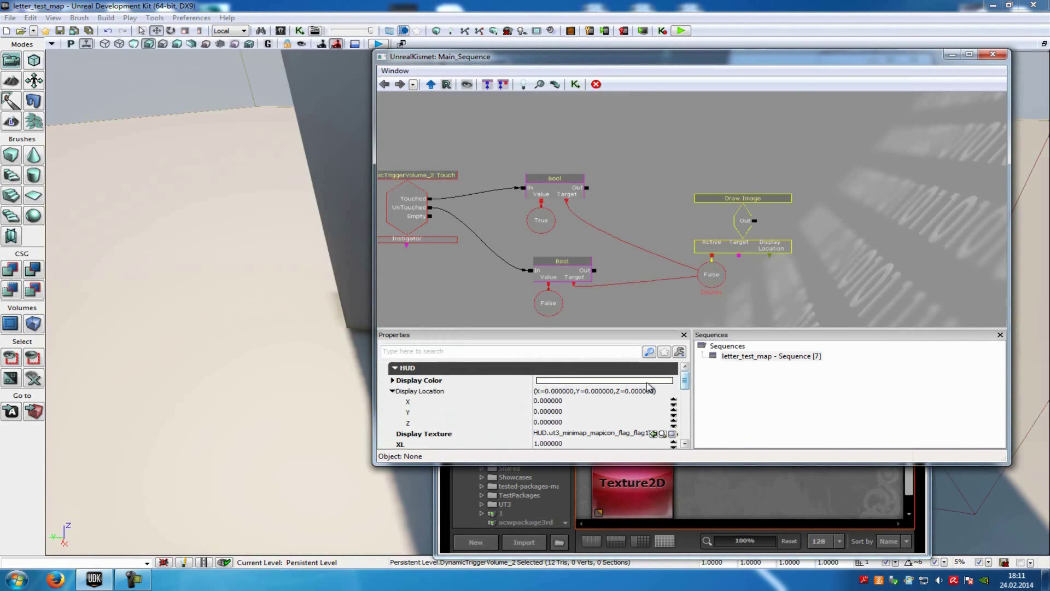
# Review the Draw Image event's location and size properties, then deselect the event.
pyautogui.click(393, 391)
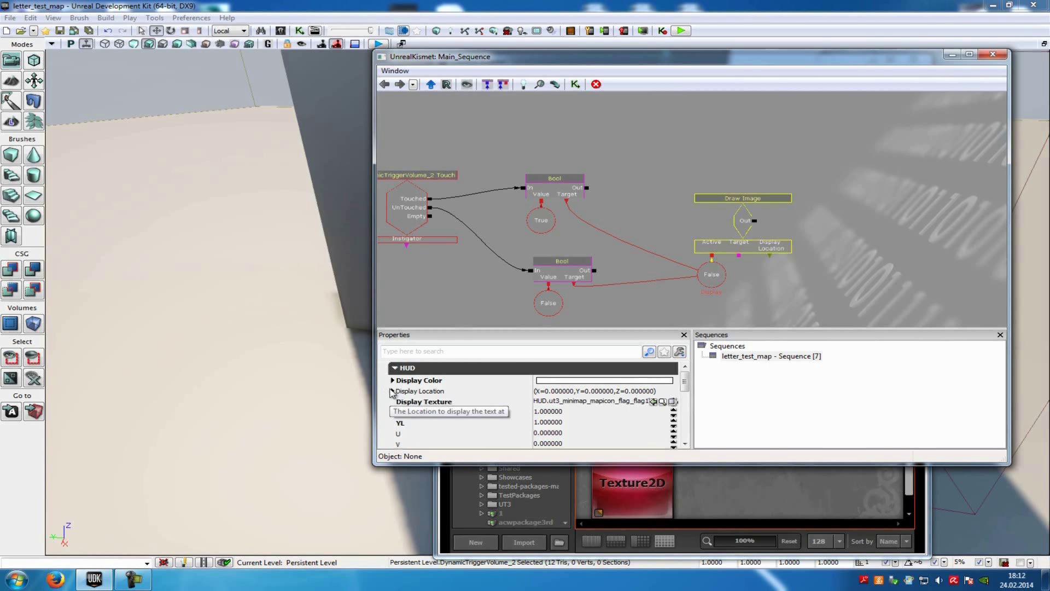
pyautogui.click(560, 423)
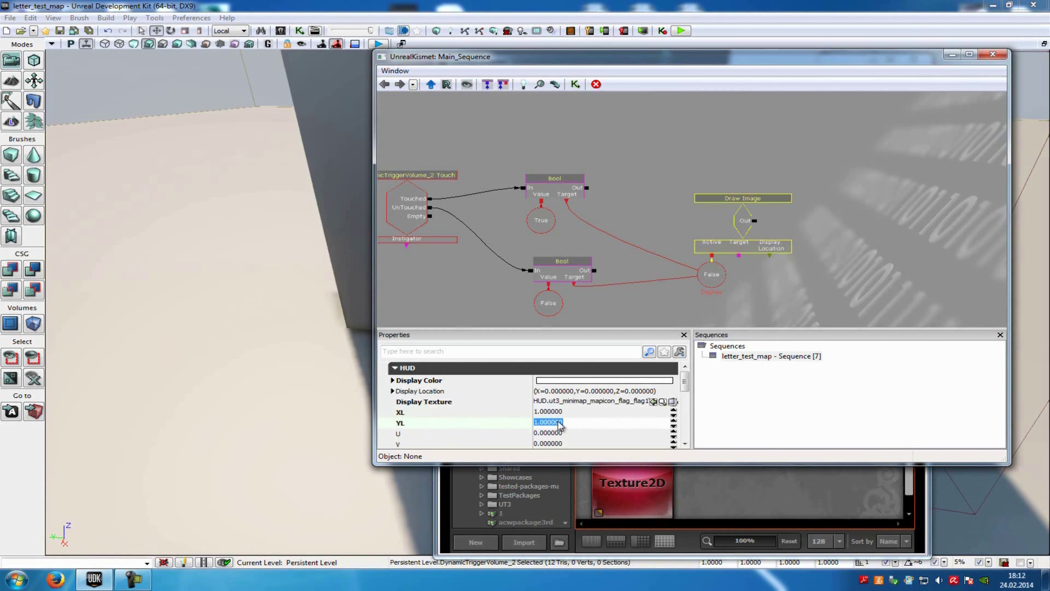
pyautogui.scroll(-2, 563, 422)
pyautogui.click(564, 417)
pyautogui.moveTo(686, 395)
pyautogui.mouseDown()
pyautogui.moveTo(745, 300)
pyautogui.moveTo(785, 274)
pyautogui.mouseUp()
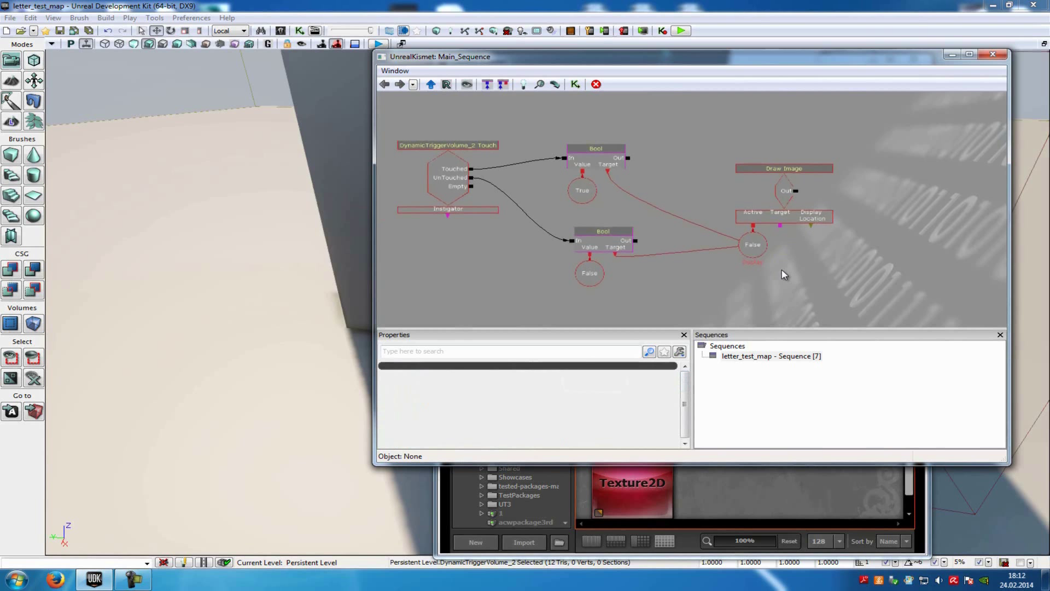
# Close the Kismet window and check the level's default game type in the World Properties.
pyautogui.moveTo(284, 309); pyautogui.dragTo(356, 285)
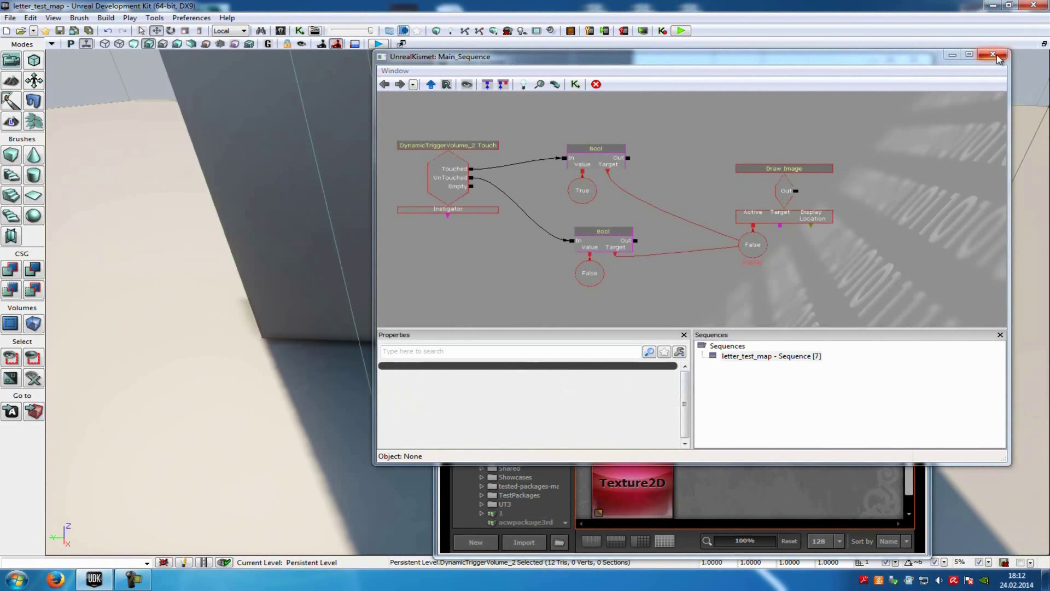
pyautogui.click(997, 54)
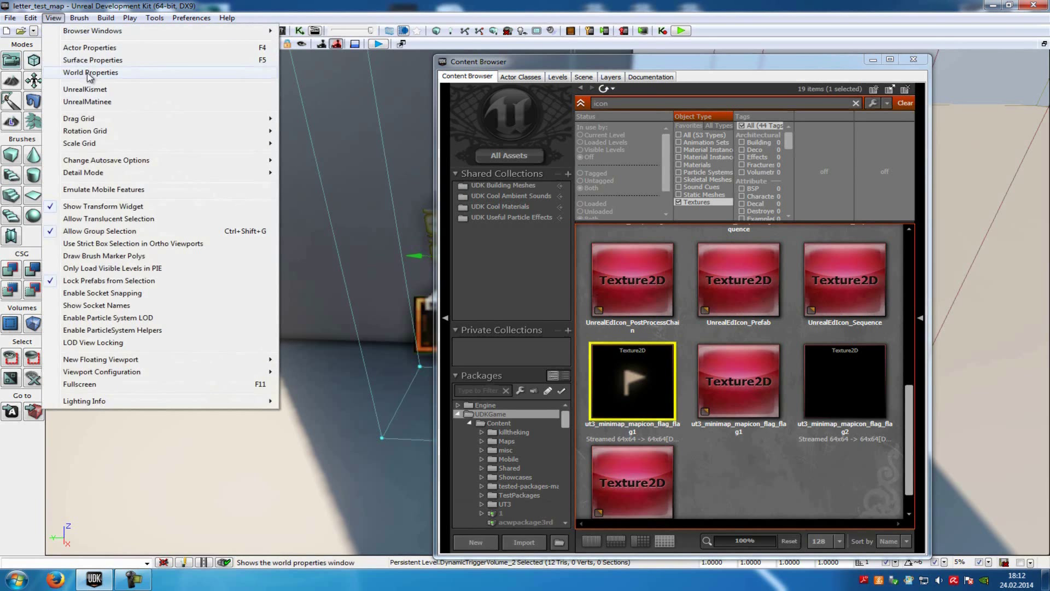
pyautogui.click(88, 72)
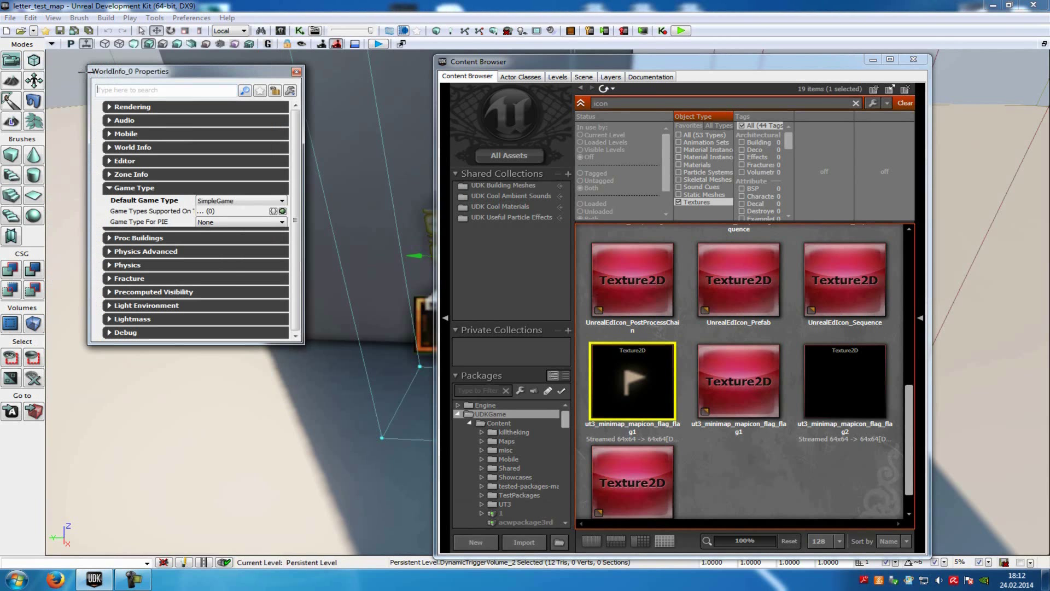
pyautogui.click(297, 72)
# Play the level from the floor near the letters, walk back and forth to test the trigger volume, and quit the preview.
pyautogui.rightClick(329, 506)
pyautogui.click(366, 490)
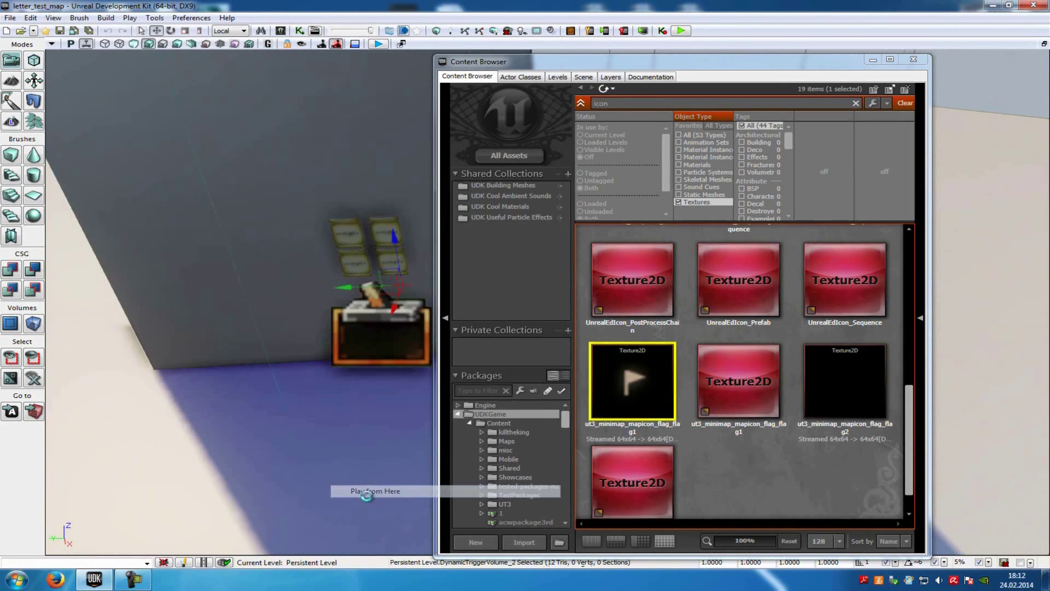
pyautogui.press('s')
pyautogui.press('w')
pyautogui.press('s')
pyautogui.press('w')
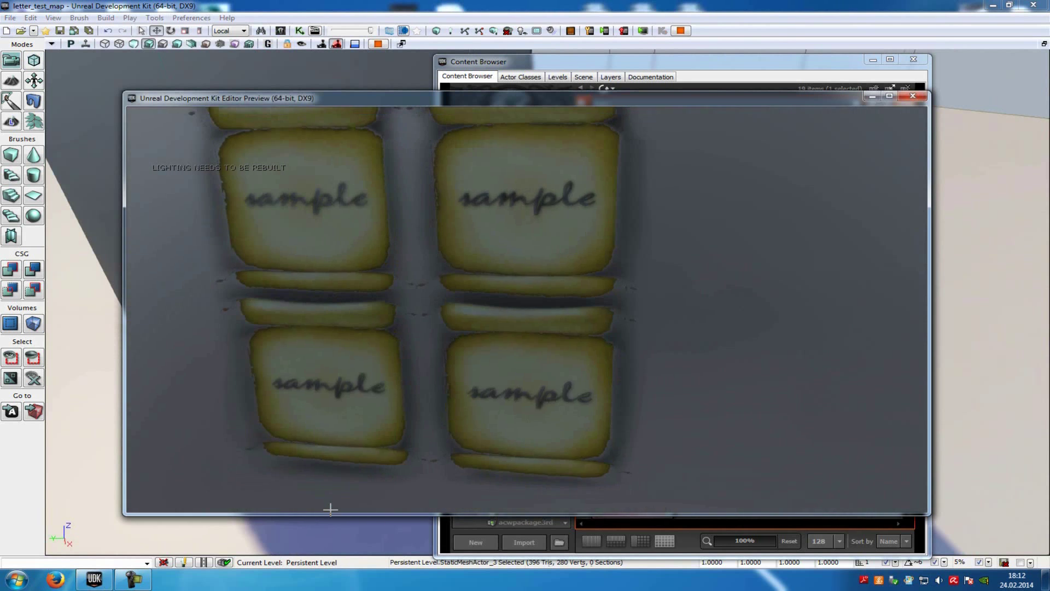
pyautogui.press('Escape')
# Reopen Kismet and set the trigger volume Touch event's Max Trigger Count to 0.
pyautogui.click(315, 31)
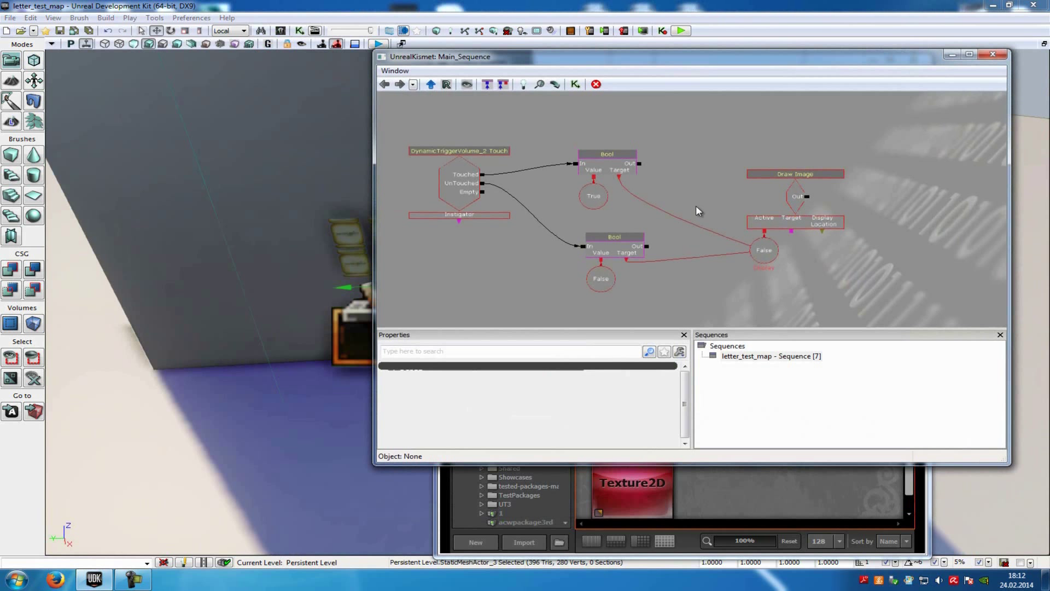
pyautogui.click(480, 199)
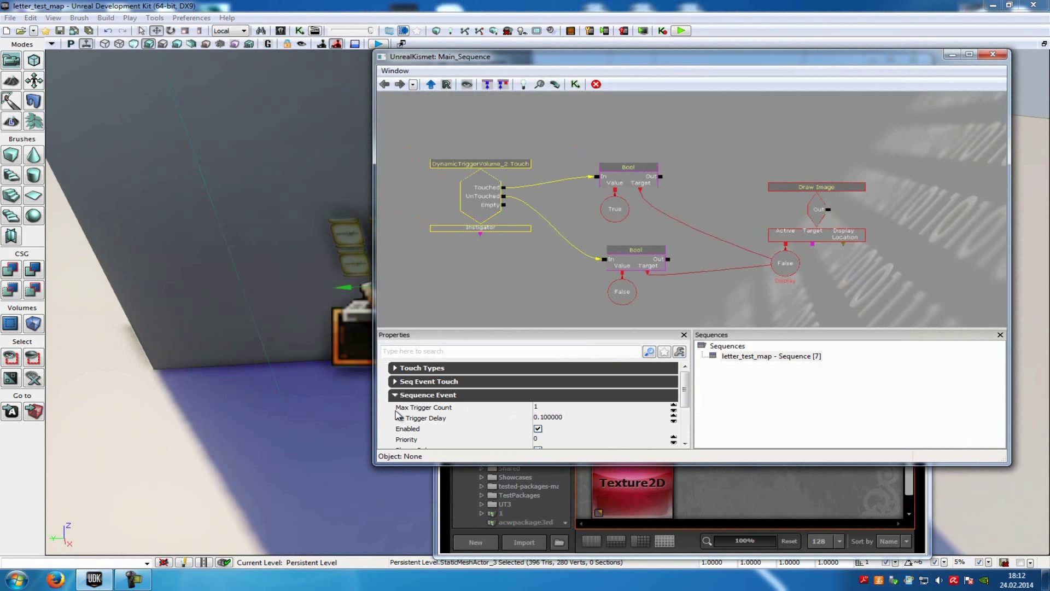
pyautogui.click(575, 409)
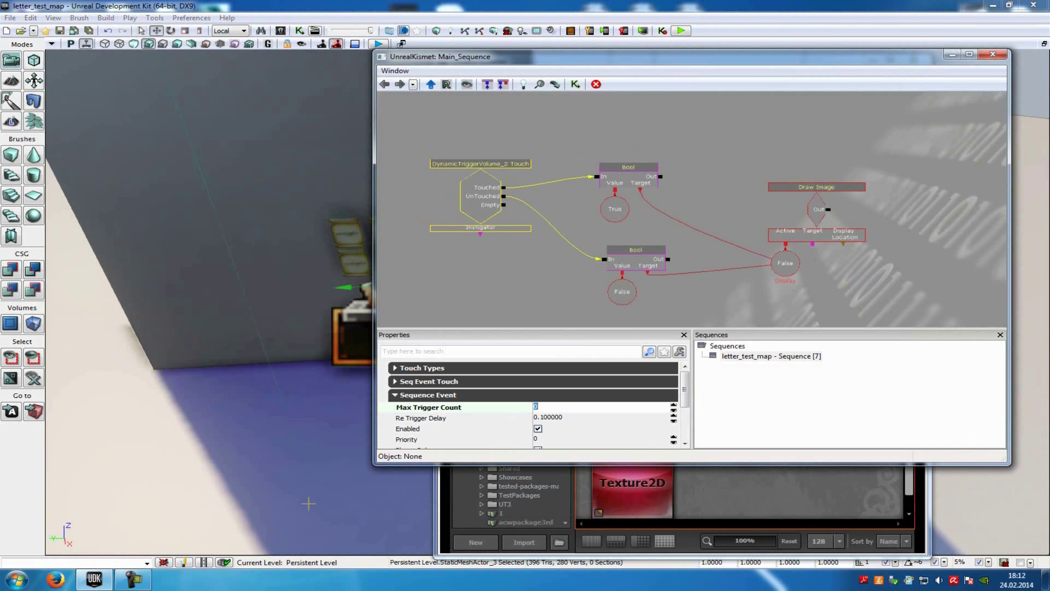
# Test the changed trigger count by playing the level from the floor near the letters, then quit the preview.
pyautogui.rightClick(317, 520)
pyautogui.click(373, 500)
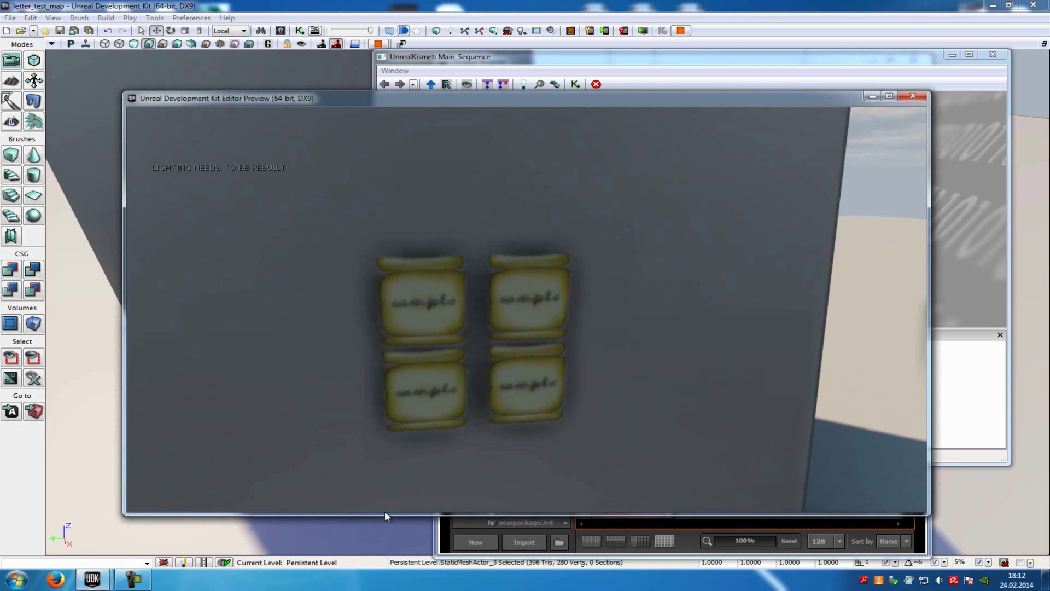
pyautogui.press('Escape')
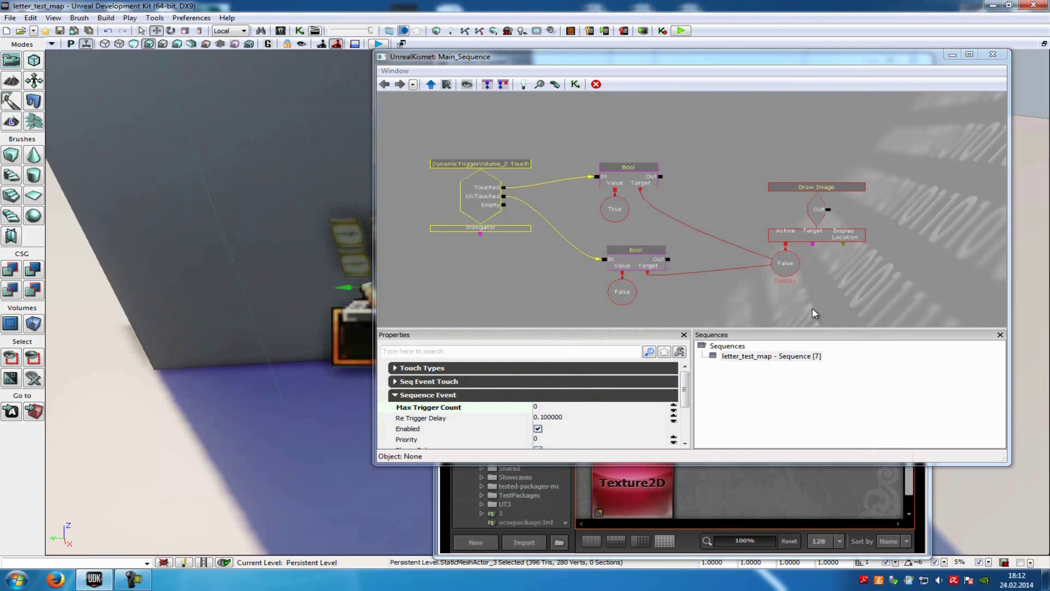
# Turn on Is Active for the Draw Image event and close the Kismet window.
pyautogui.click(816, 206)
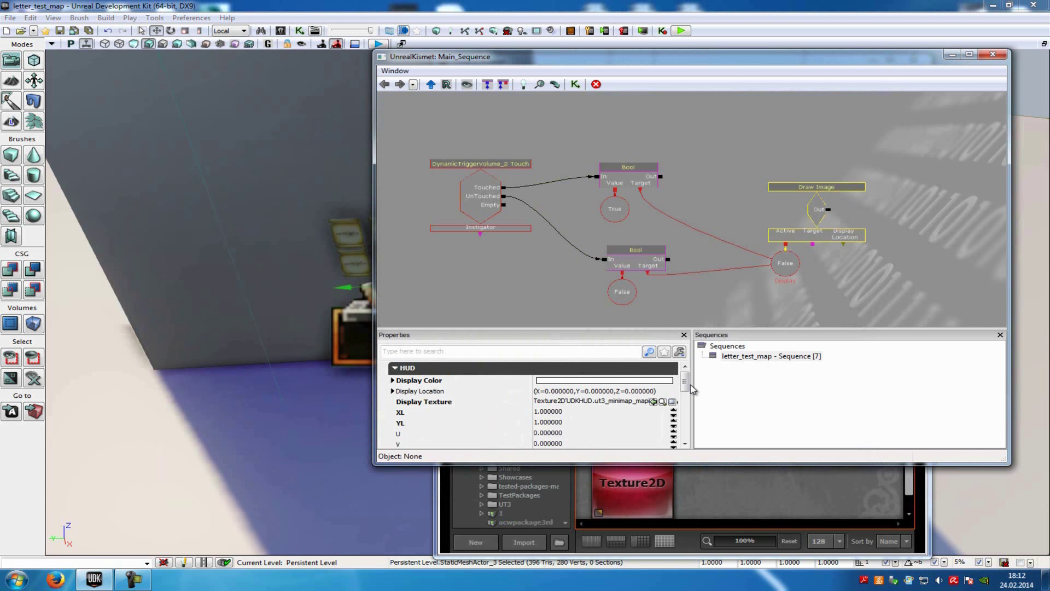
pyautogui.moveTo(686, 382); pyautogui.dragTo(687, 402)
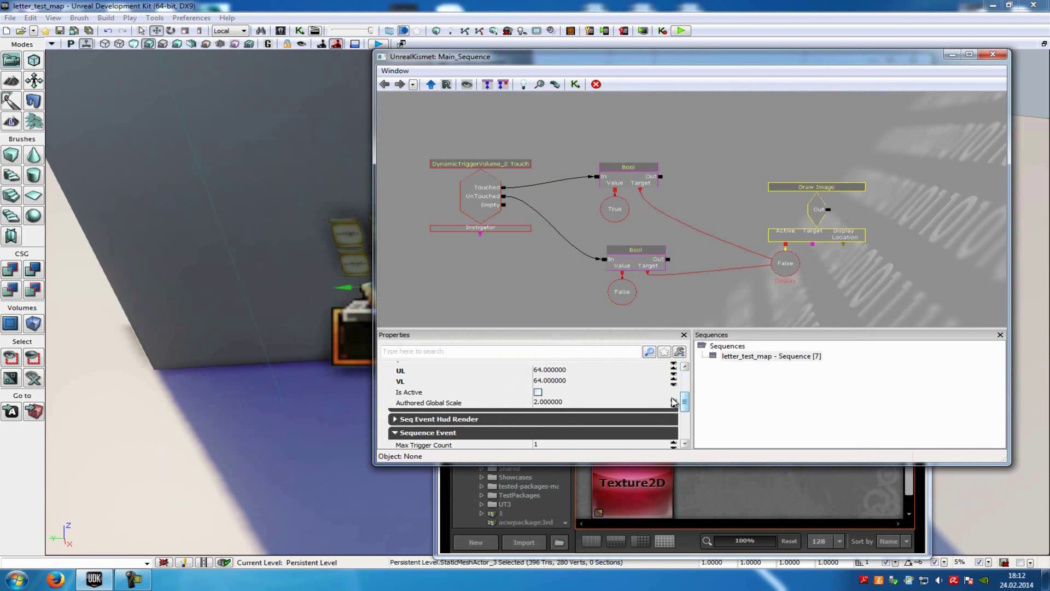
pyautogui.click(538, 392)
pyautogui.click(998, 54)
# Play the level again in front of the letters to check the HUD image, then quit the preview.
pyautogui.rightClick(389, 72)
pyautogui.click(450, 500)
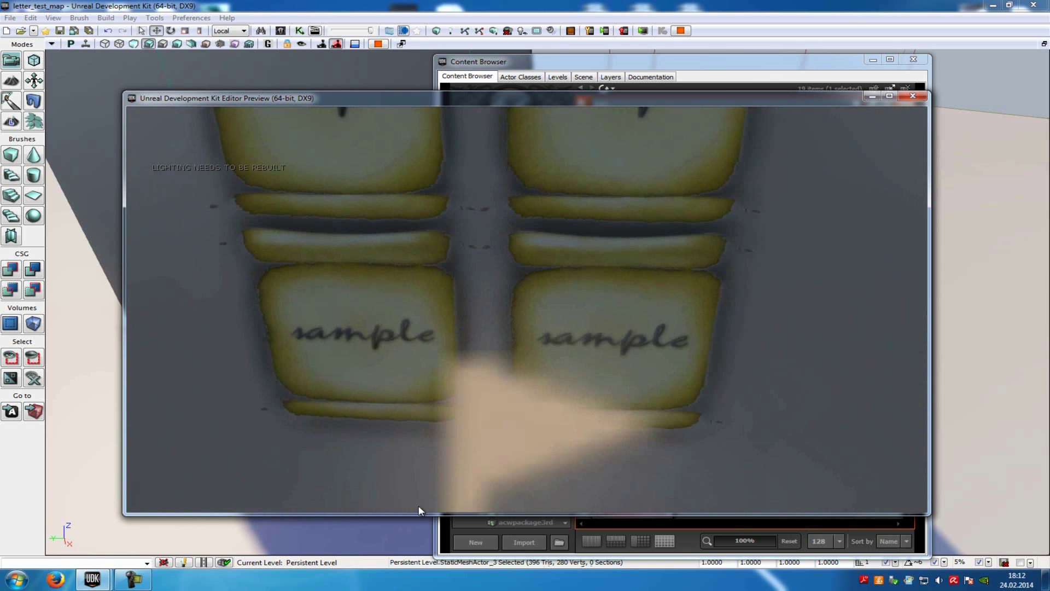
pyautogui.press('Escape')
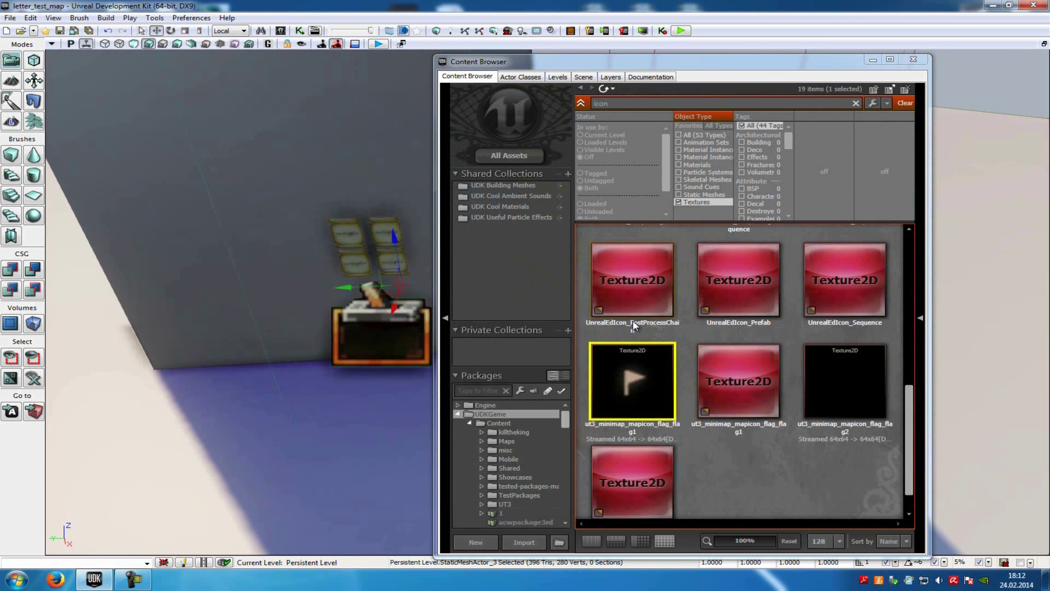
# Reopen Kismet, inspect the Draw Image event's Display Location coordinates and deselect the event.
pyautogui.click(300, 31)
pyautogui.click(813, 206)
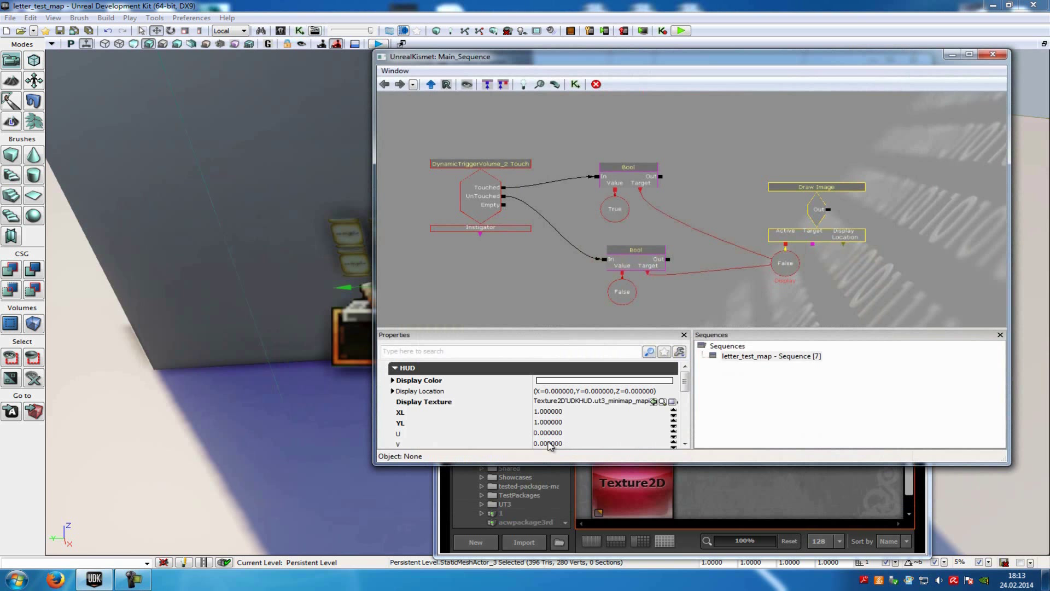
pyautogui.click(402, 391)
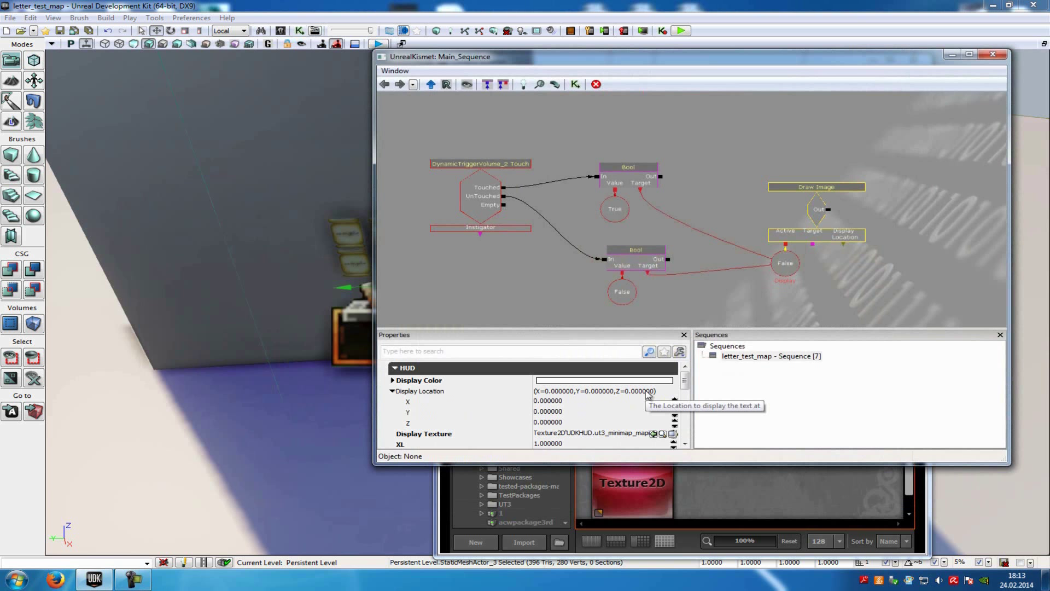
pyautogui.moveTo(684, 375); pyautogui.dragTo(684, 377)
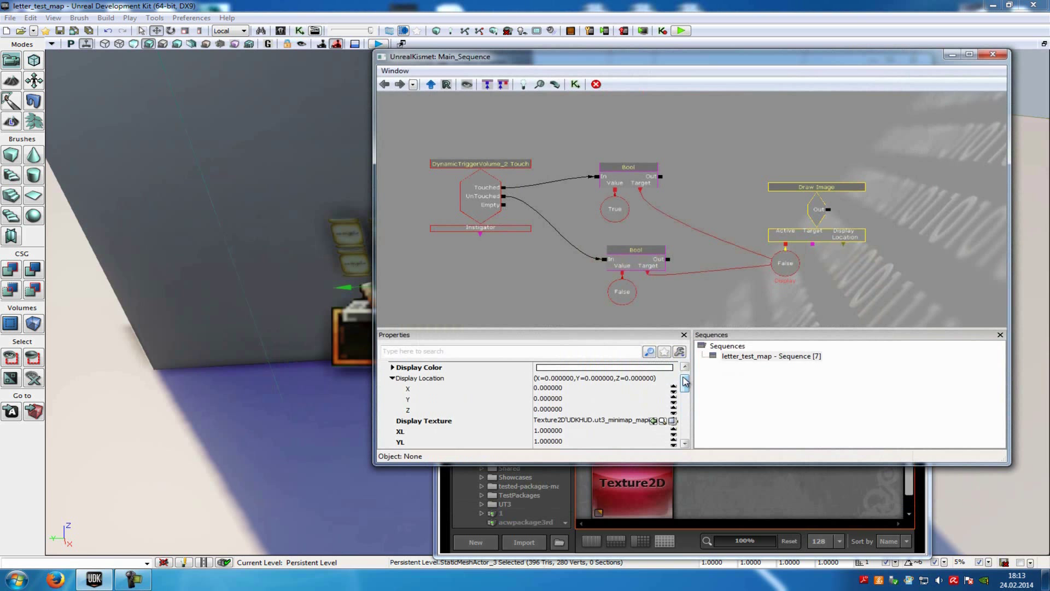
pyautogui.click(393, 378)
pyautogui.click(750, 132)
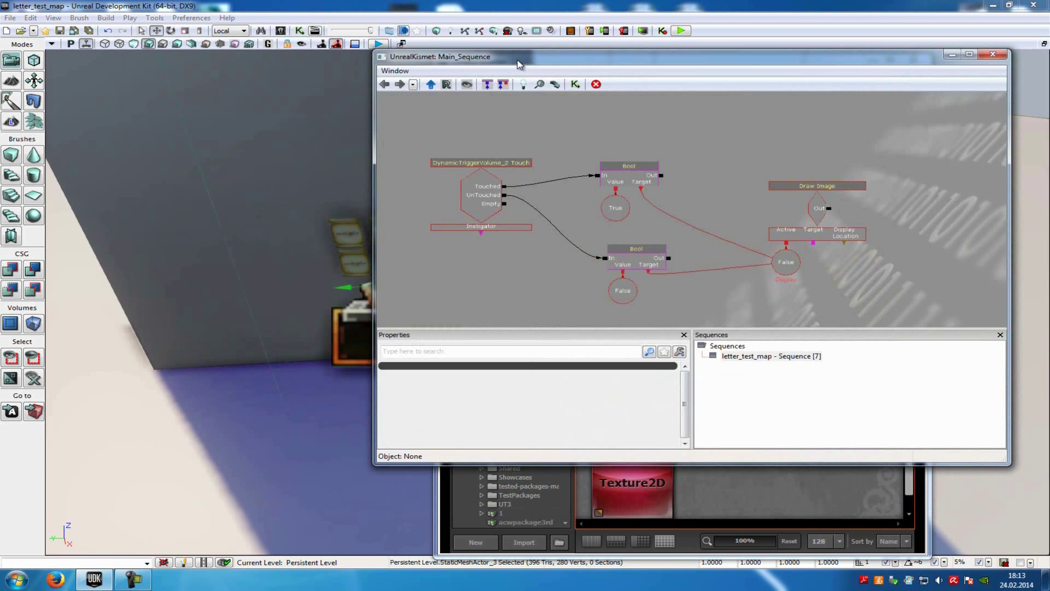
# Move the Kismet window aside, minimize the Content Browser and make free space above the existing Kismet nodes.
pyautogui.moveTo(524, 61); pyautogui.dragTo(657, 69)
pyautogui.click(468, 65)
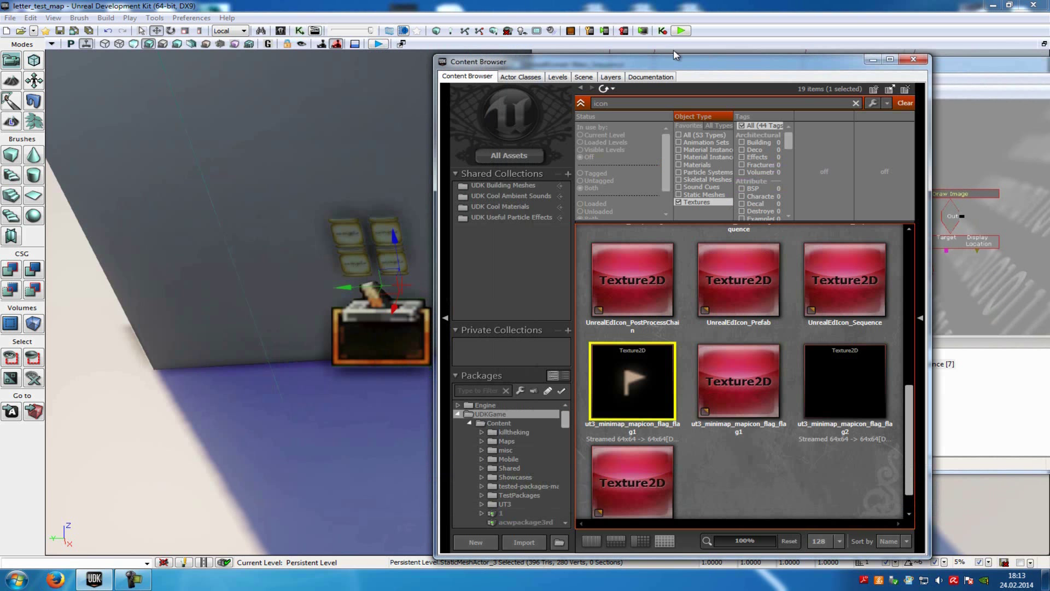
pyautogui.click(870, 59)
pyautogui.moveTo(708, 162); pyautogui.dragTo(710, 246)
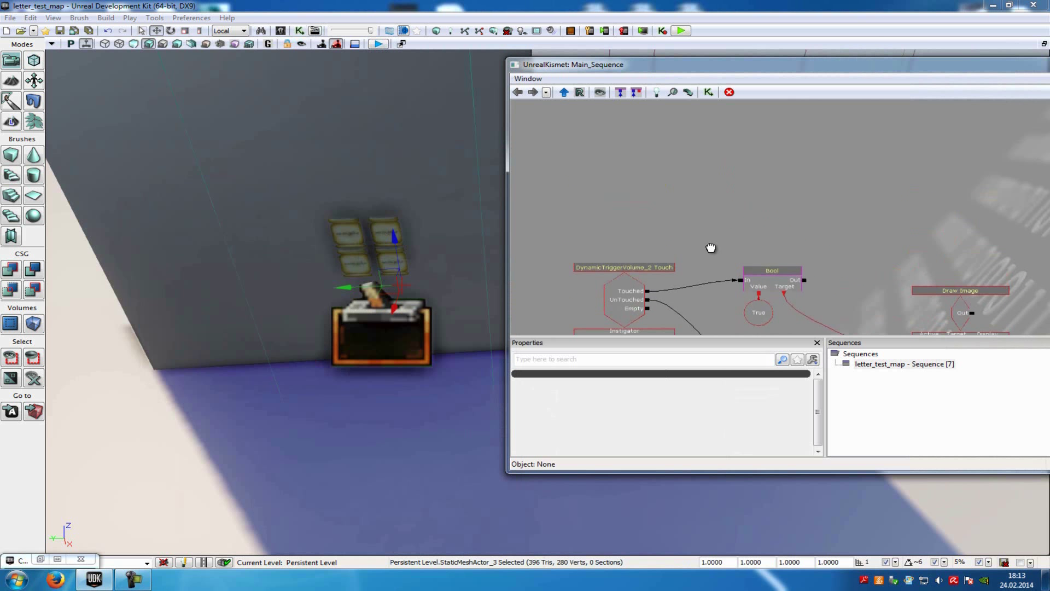
pyautogui.moveTo(738, 176); pyautogui.dragTo(733, 204)
# Select the trigger at the letters and add a Used event for Trigger_3 in free space of the Kismet graph.
pyautogui.click(394, 340)
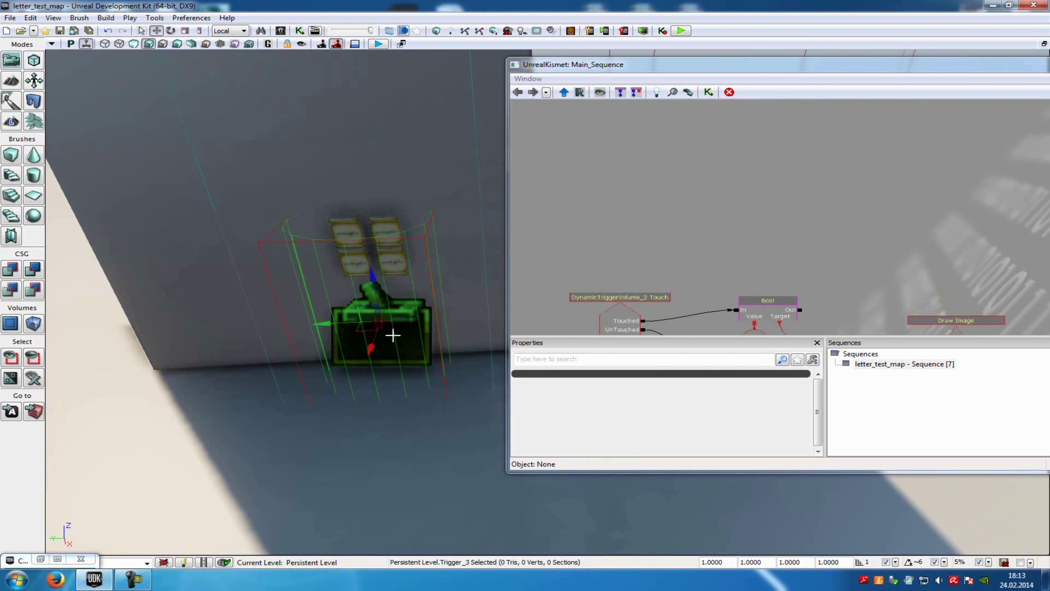
pyautogui.moveTo(727, 183); pyautogui.dragTo(742, 256)
pyautogui.rightClick(624, 204)
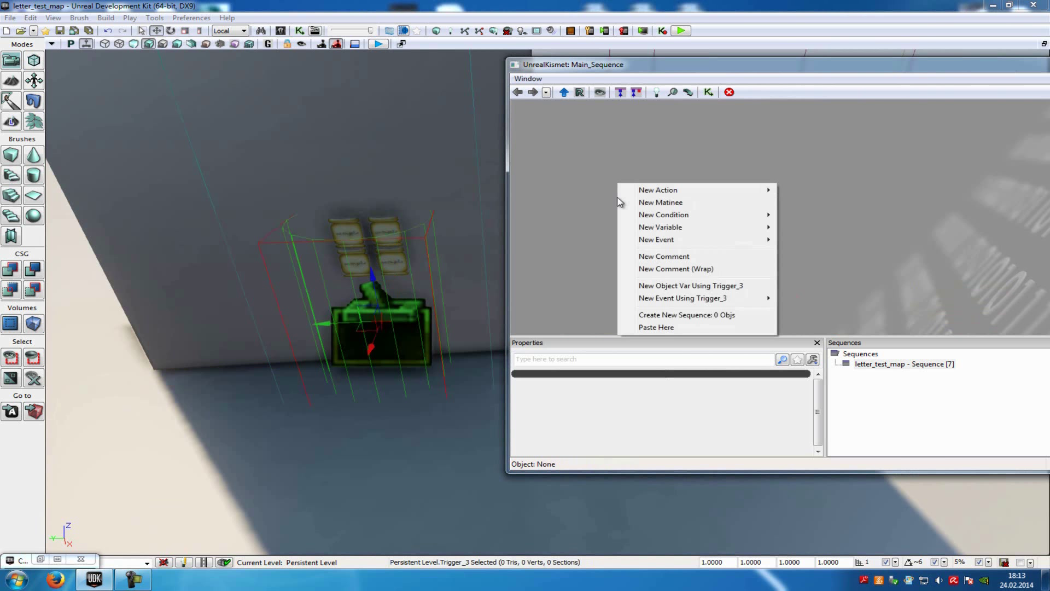
pyautogui.moveTo(692, 303)
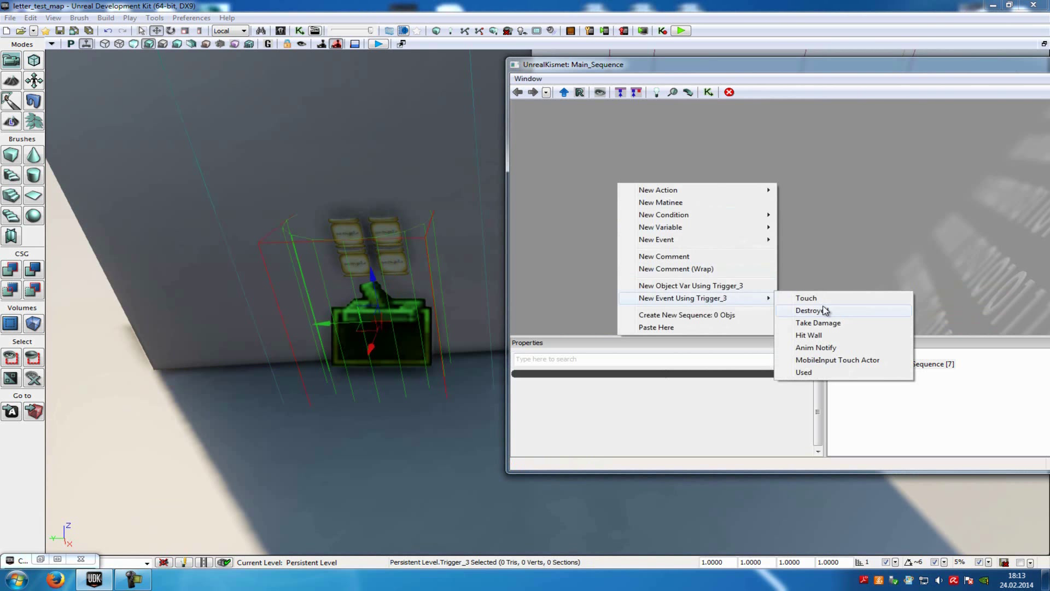
pyautogui.click(817, 374)
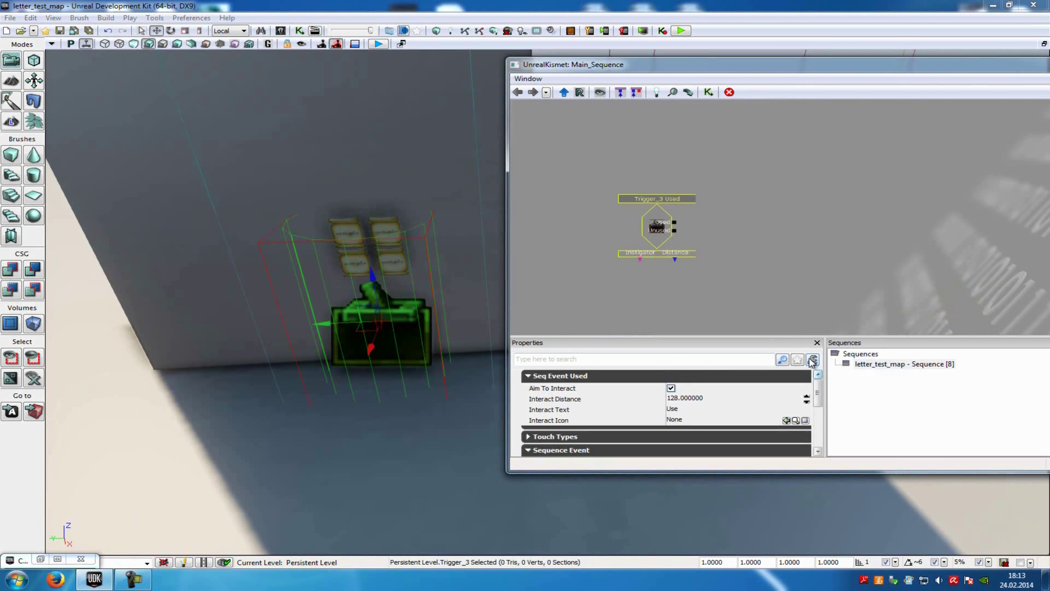
# Add a Set Variable Bool action beside the Trigger_3 Used event and connect the event's Used output to its In.
pyautogui.moveTo(832, 227); pyautogui.dragTo(724, 244)
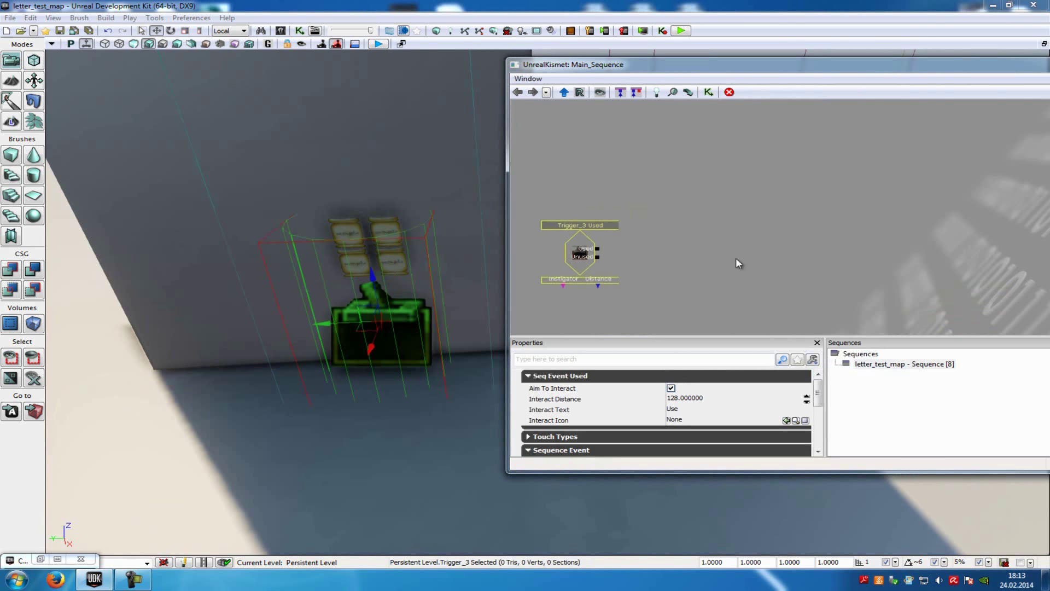
pyautogui.rightClick(690, 236)
pyautogui.moveTo(720, 232)
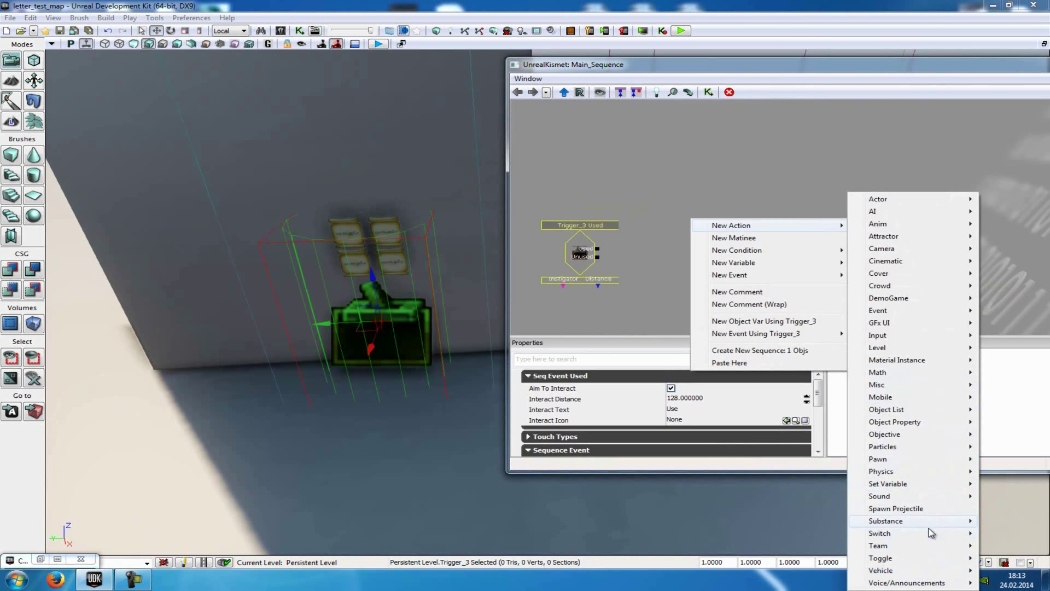
pyautogui.moveTo(931, 484)
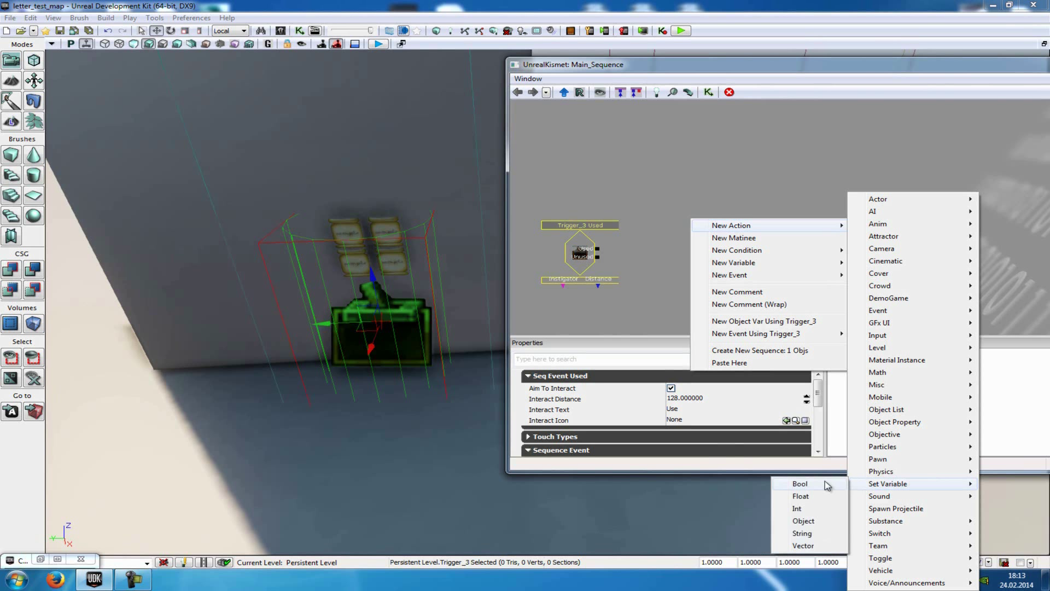
pyautogui.click(823, 483)
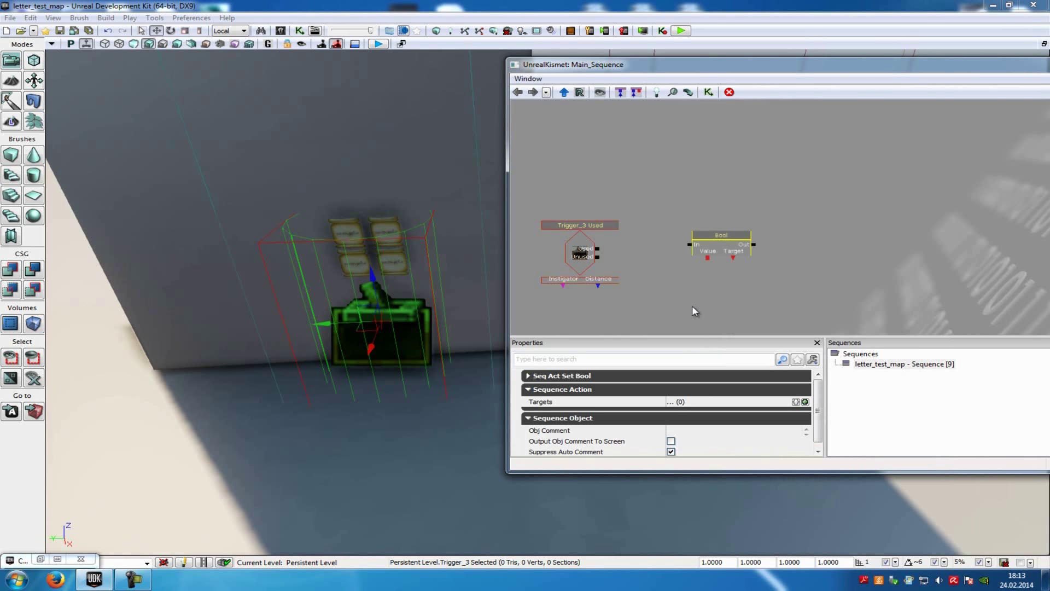
pyautogui.moveTo(598, 248); pyautogui.dragTo(687, 244)
pyautogui.moveTo(743, 282); pyautogui.dragTo(717, 271)
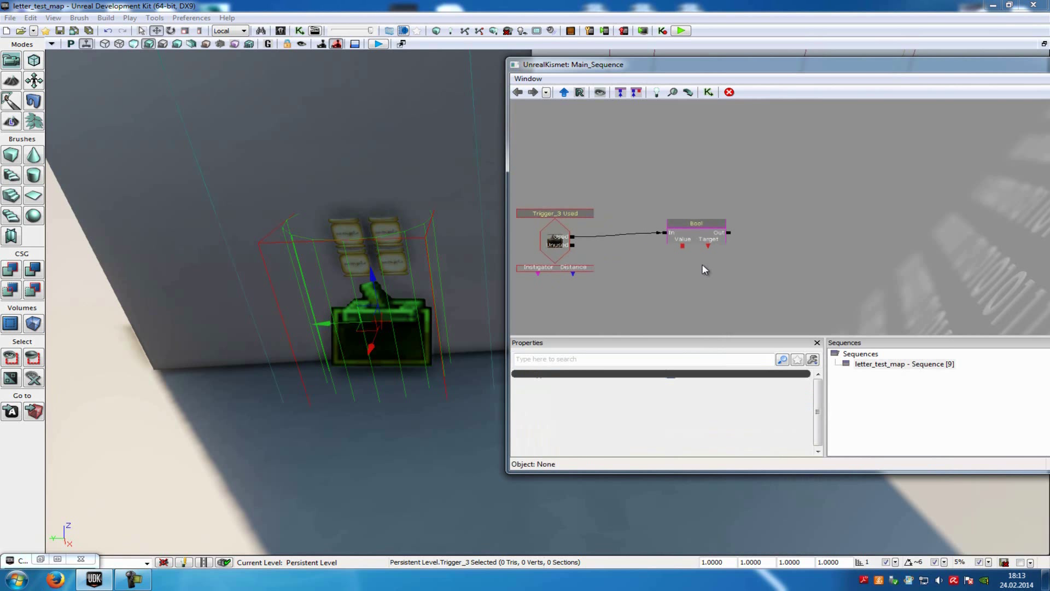
# Create a new bool variable on the Bool action's Value connector and set its b Value to 1.
pyautogui.scroll(2, 696, 261)
pyautogui.click(679, 239)
pyautogui.rightClick(677, 244)
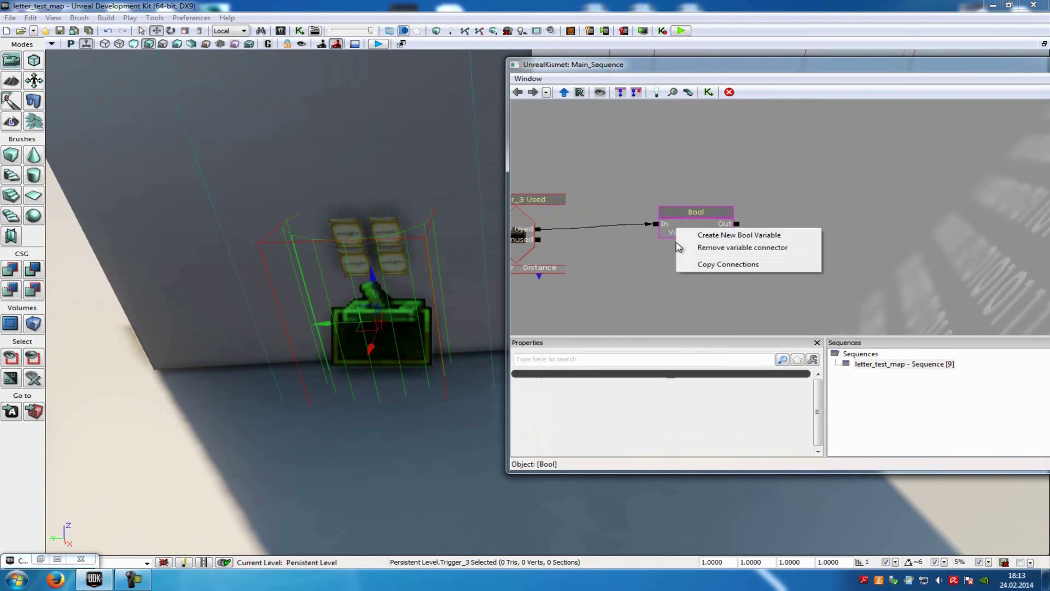
pyautogui.click(704, 235)
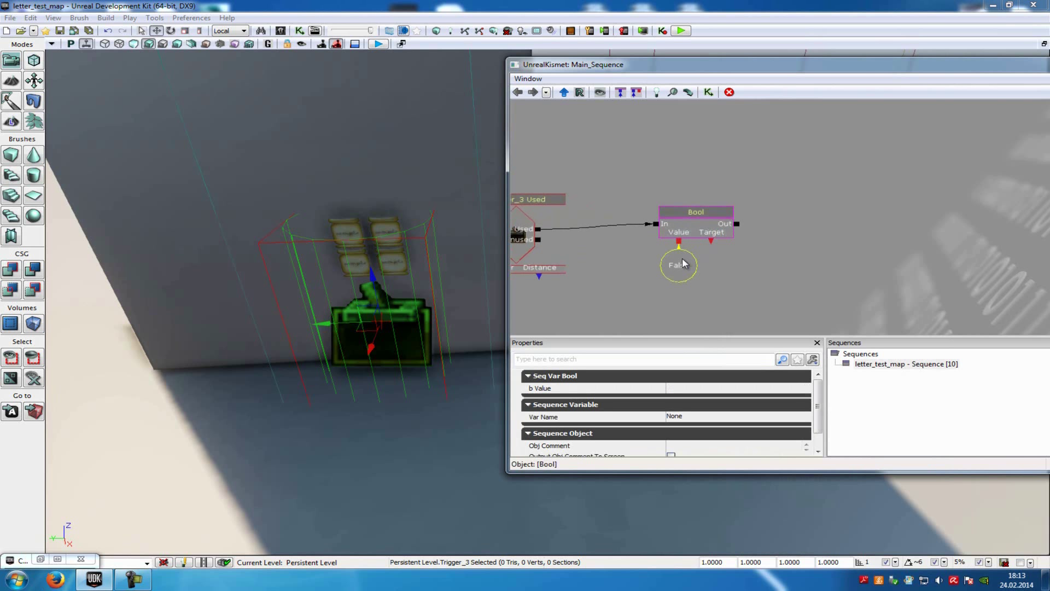
pyautogui.click(670, 389)
pyautogui.write('1')
pyautogui.press('Return')
pyautogui.click(804, 247)
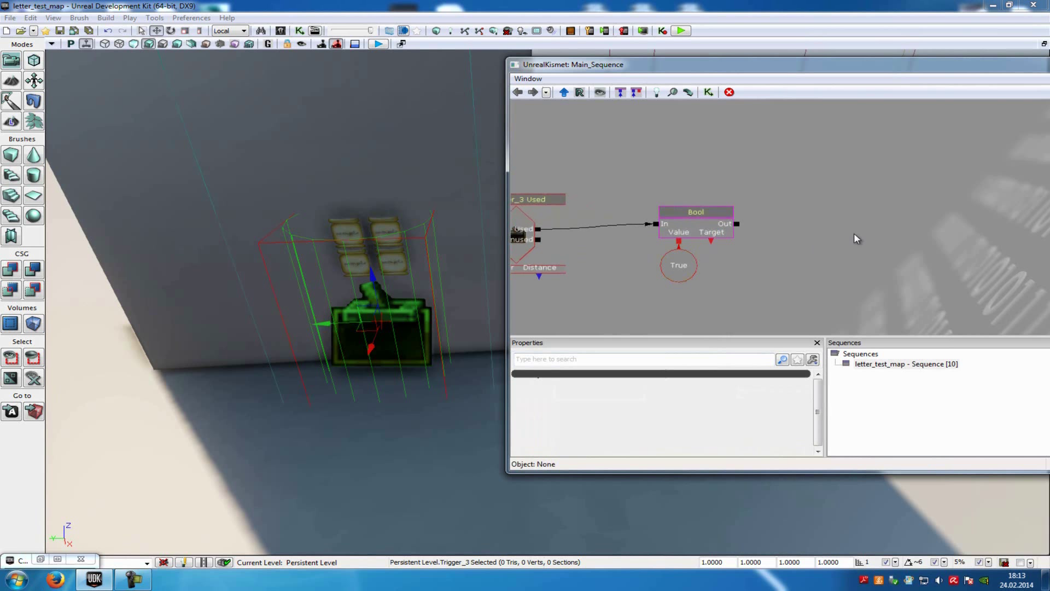
# Add a HUD Draw Image event beside the new Bool action.
pyautogui.scroll(-3, 795, 245)
pyautogui.rightClick(747, 227)
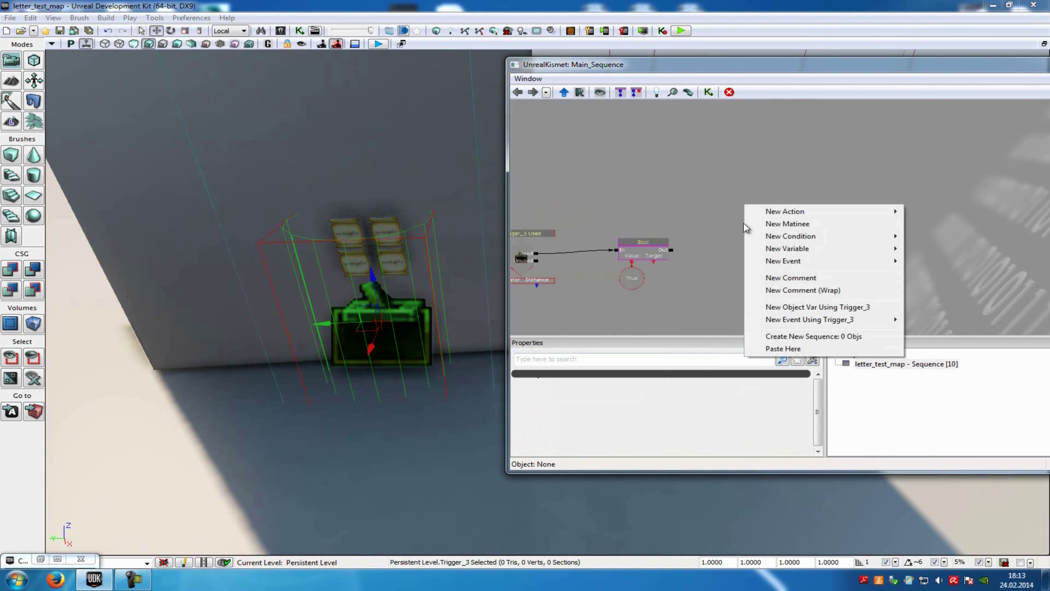
pyautogui.moveTo(793, 261)
pyautogui.moveTo(870, 264)
pyautogui.moveTo(938, 339)
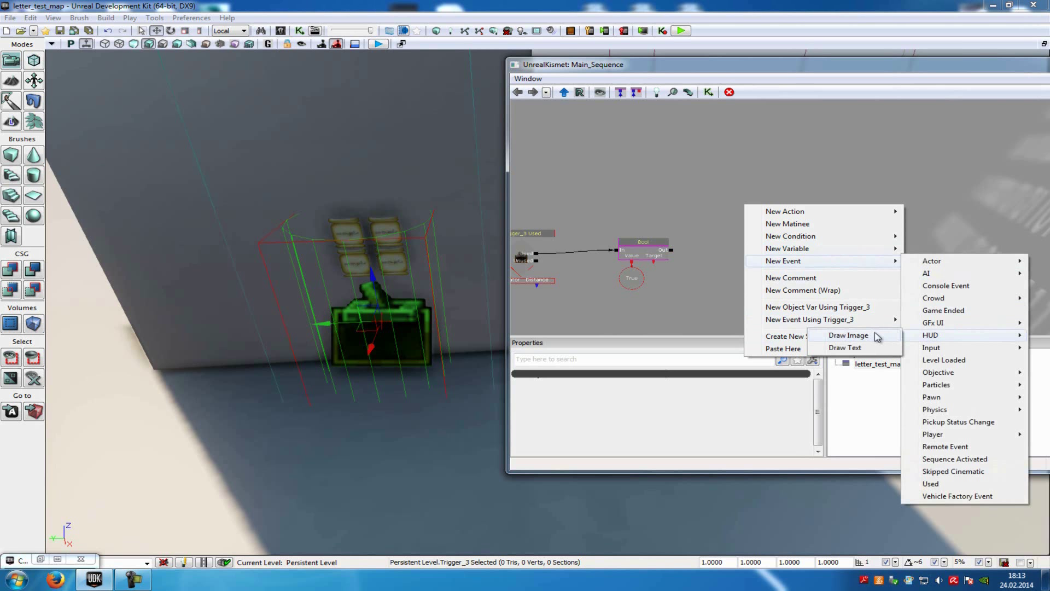
pyautogui.click(868, 335)
pyautogui.scroll(3, 780, 292)
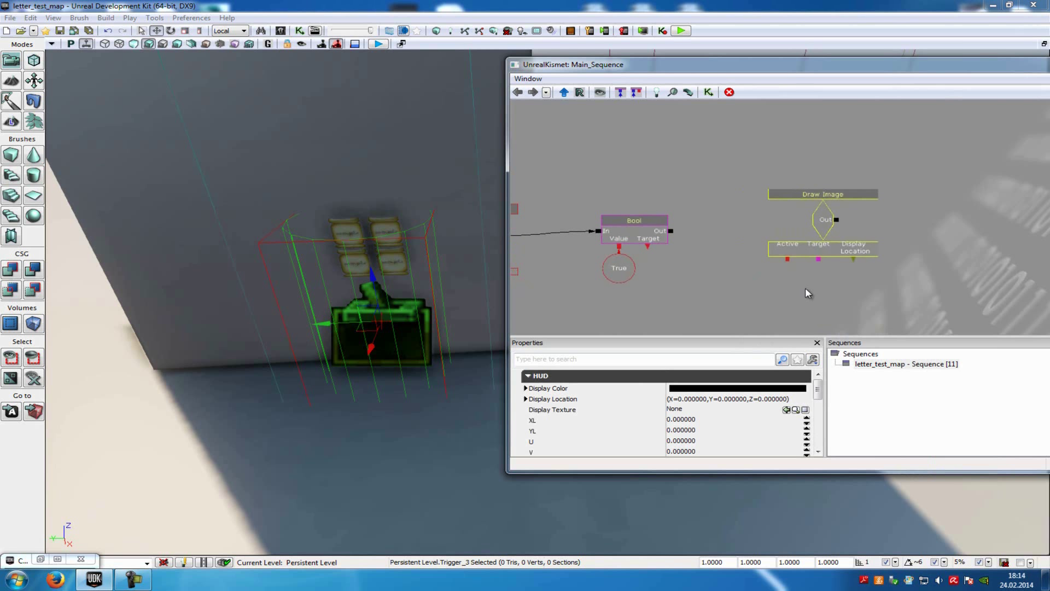
# Create a bool variable on Draw Image's Active connector, give it a name starting with "display", and link the Bool action's Target to it.
pyautogui.rightClick(788, 260)
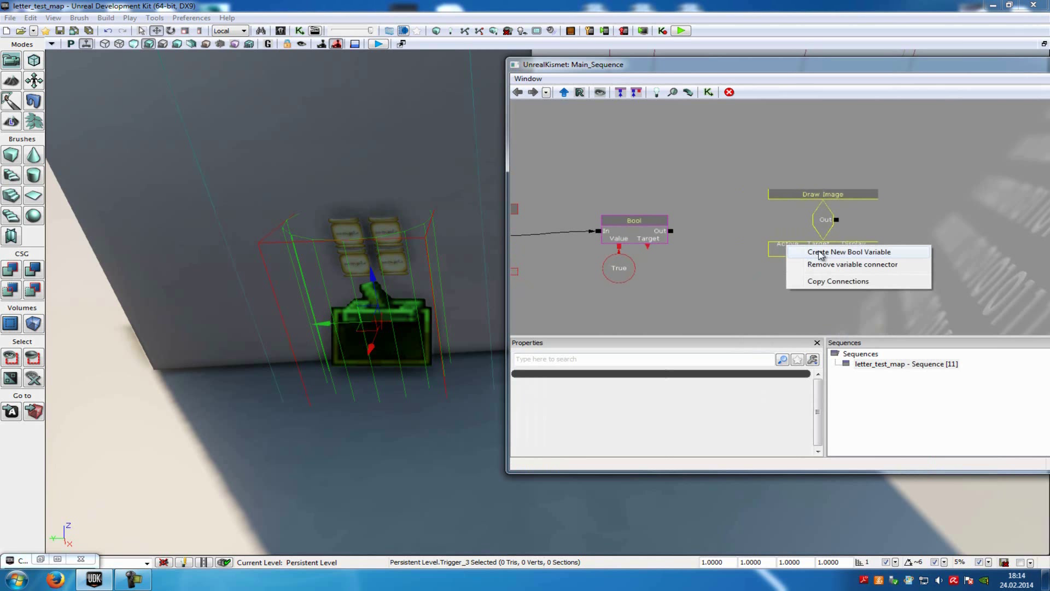
pyautogui.click(820, 253)
pyautogui.click(690, 418)
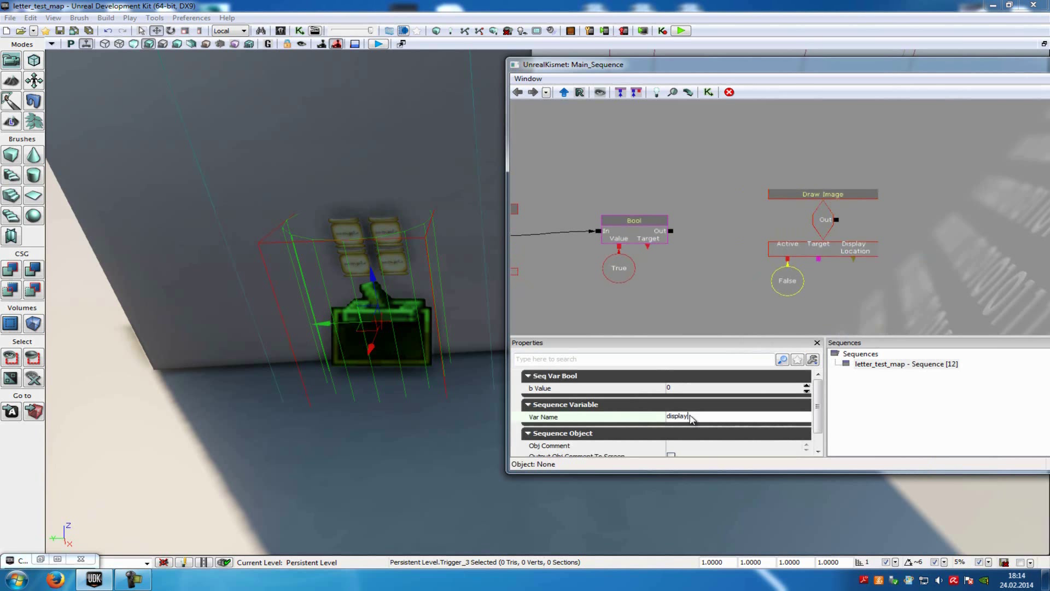
pyautogui.write('o')
pyautogui.click(731, 261)
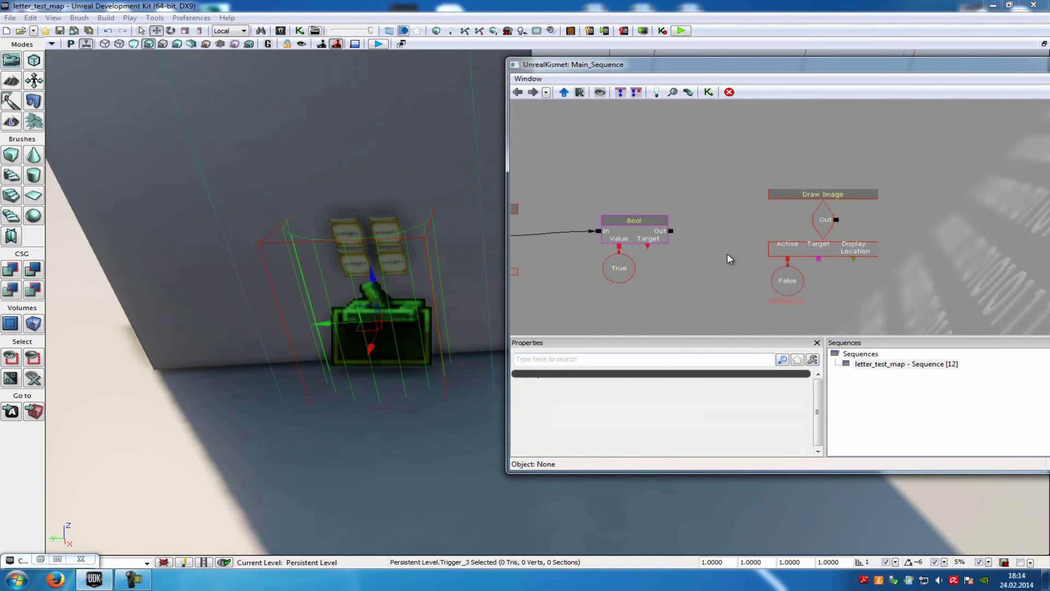
pyautogui.moveTo(648, 247); pyautogui.dragTo(786, 284)
# Duplicate the Bool action above the original, break the copy's Value link, and attach a new False bool variable to its Value.
pyautogui.scroll(-4, 699, 195)
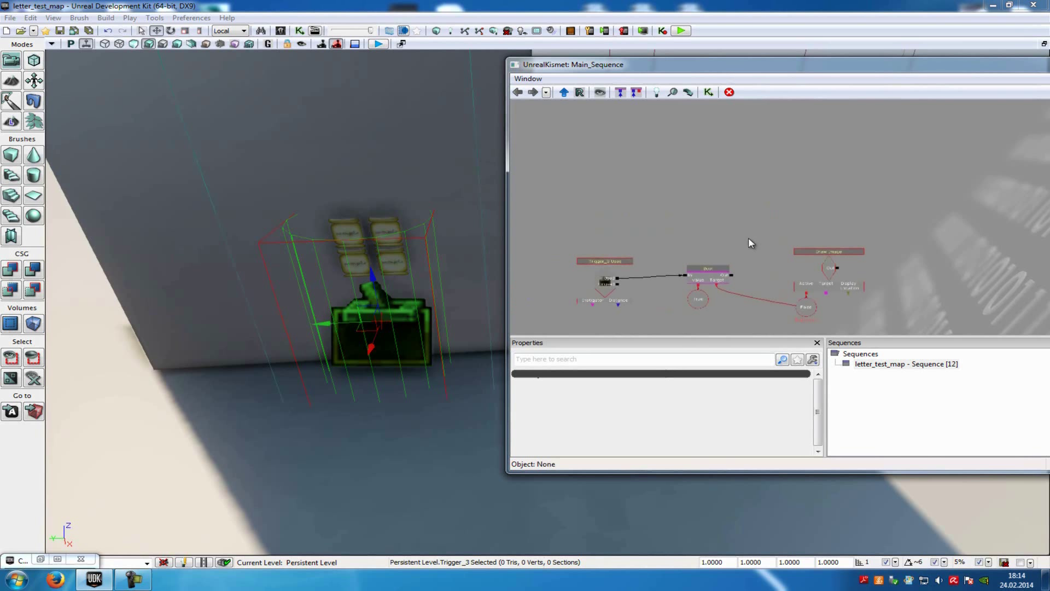
pyautogui.click(708, 275)
pyautogui.hotkey('ctrl', 'v')
pyautogui.keyDown('ctrl'); pyautogui.moveTo(843, 227); pyautogui.dragTo(796, 195); pyautogui.keyUp('ctrl')
pyautogui.scroll(4, 764, 199)
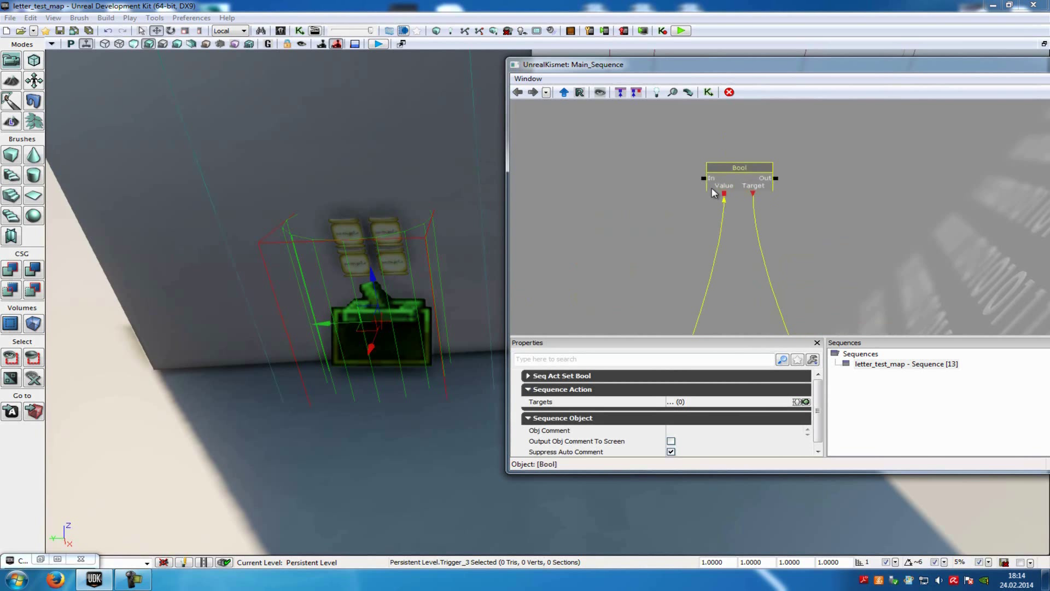
pyautogui.rightClick(725, 193)
pyautogui.click(754, 187)
pyautogui.moveTo(719, 236); pyautogui.dragTo(734, 233)
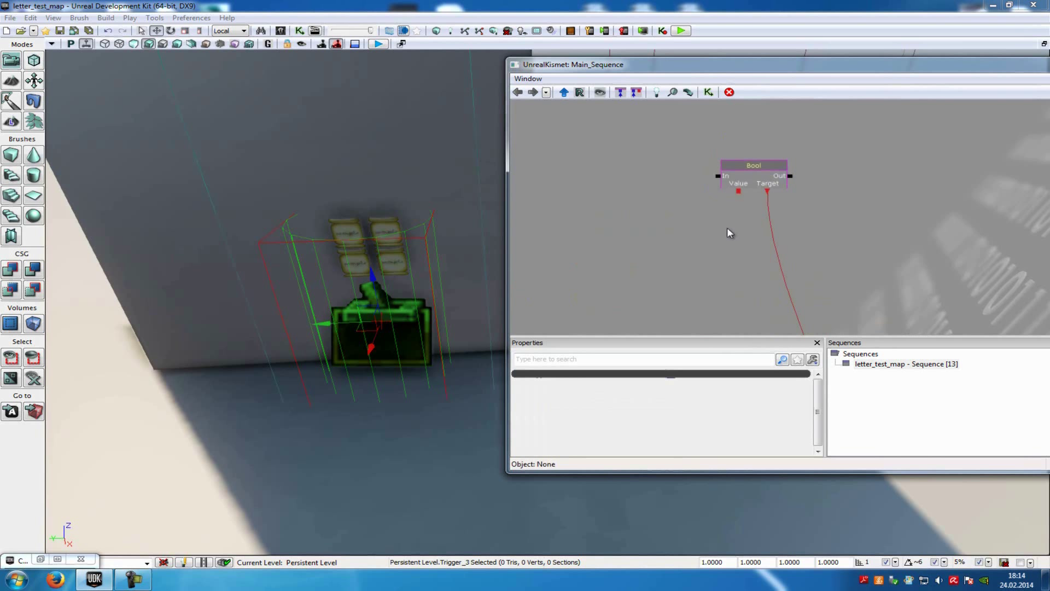
pyautogui.rightClick(738, 191)
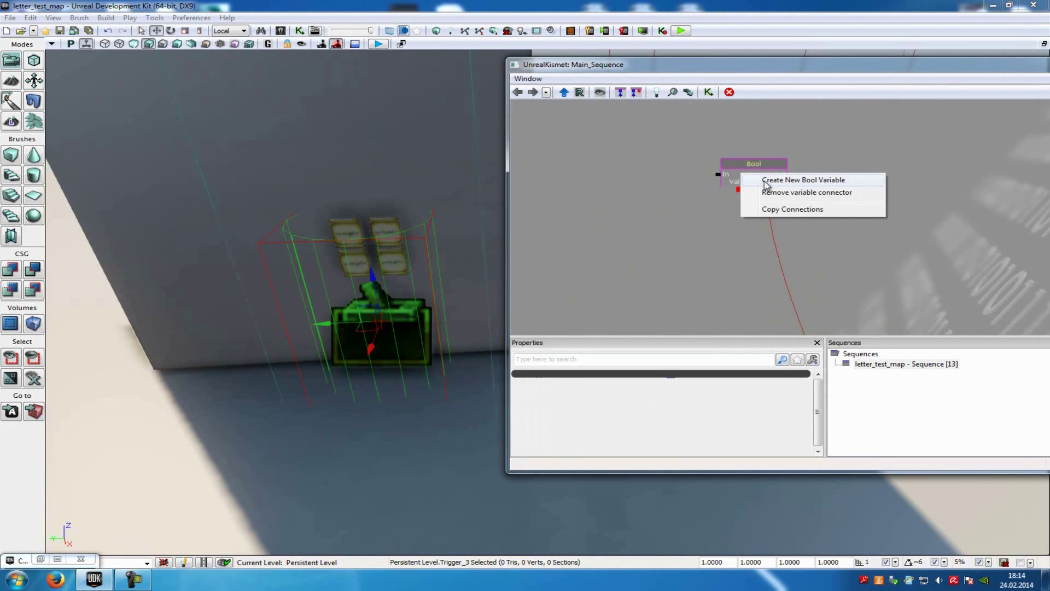
pyautogui.click(769, 184)
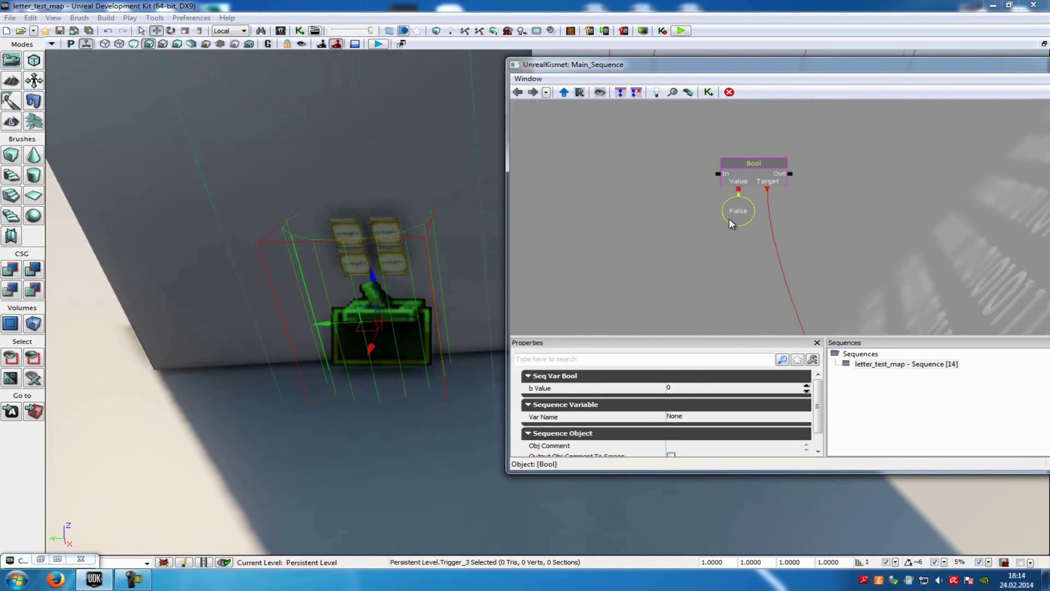
pyautogui.moveTo(645, 199); pyautogui.dragTo(738, 230)
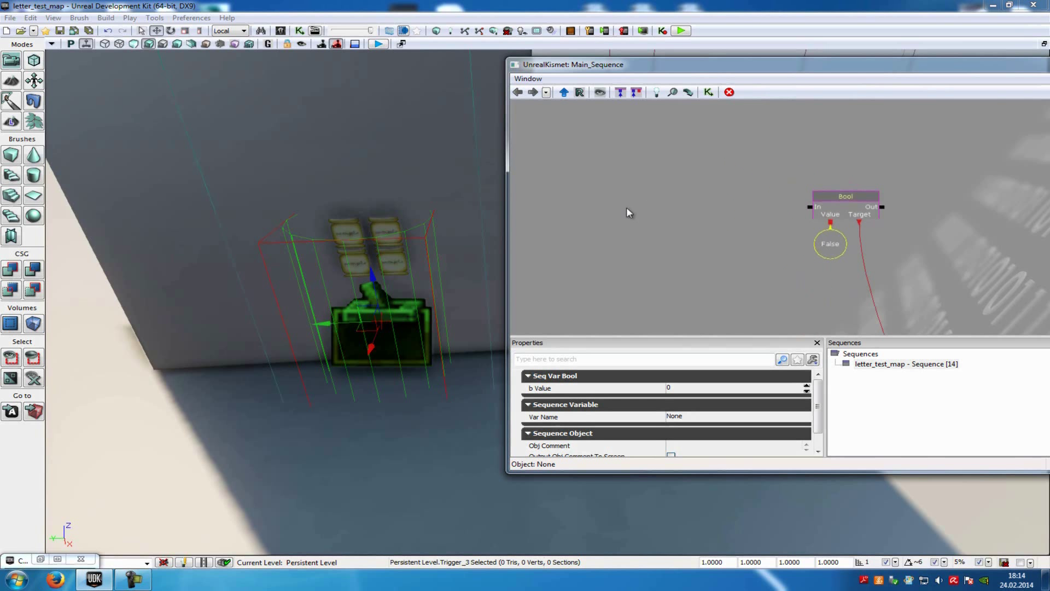
# Add a Key/Button Pressed input event beside the copied Bool action and add the input name R to it.
pyautogui.rightClick(563, 179)
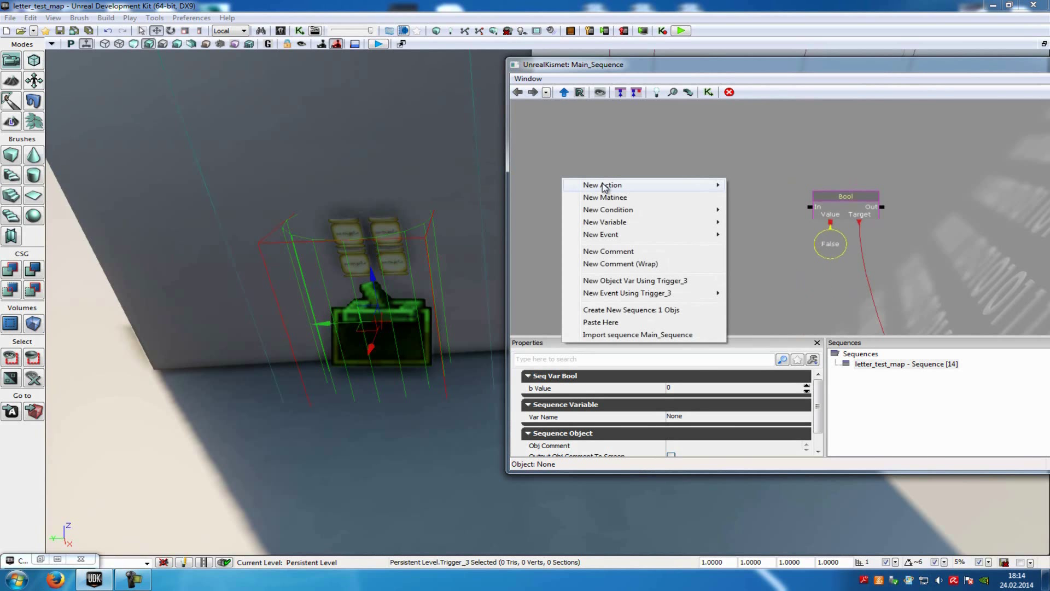
pyautogui.moveTo(627, 190)
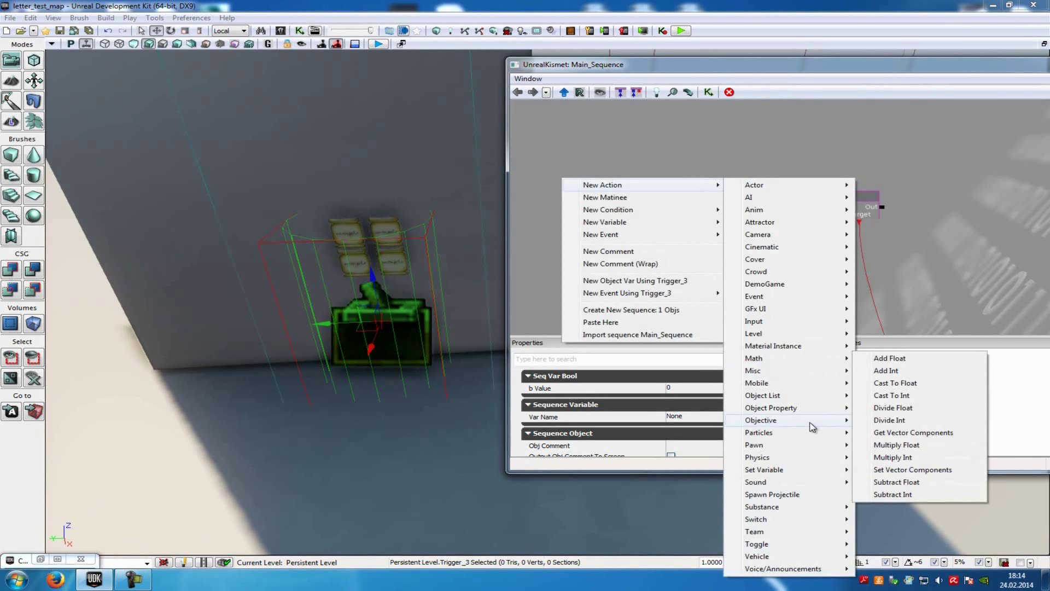
pyautogui.moveTo(646, 235)
pyautogui.moveTo(813, 325)
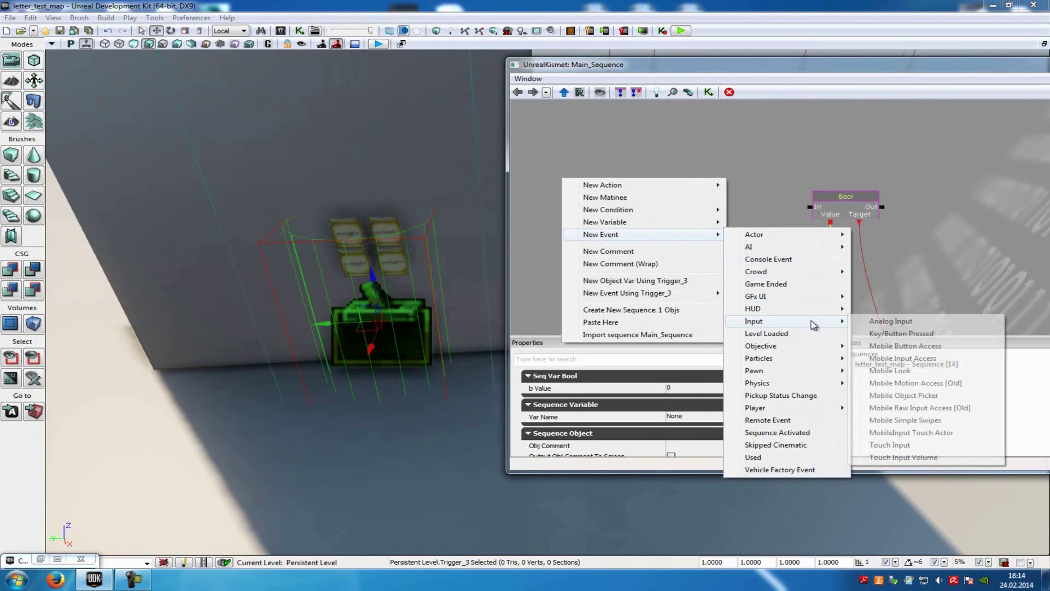
pyautogui.click(879, 335)
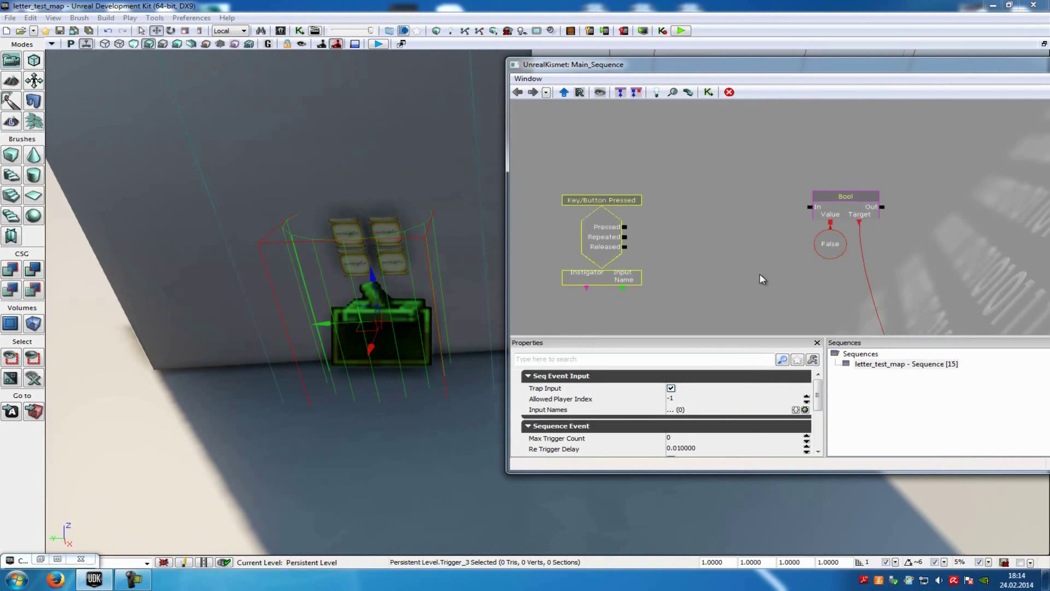
pyautogui.moveTo(761, 274); pyautogui.dragTo(772, 287)
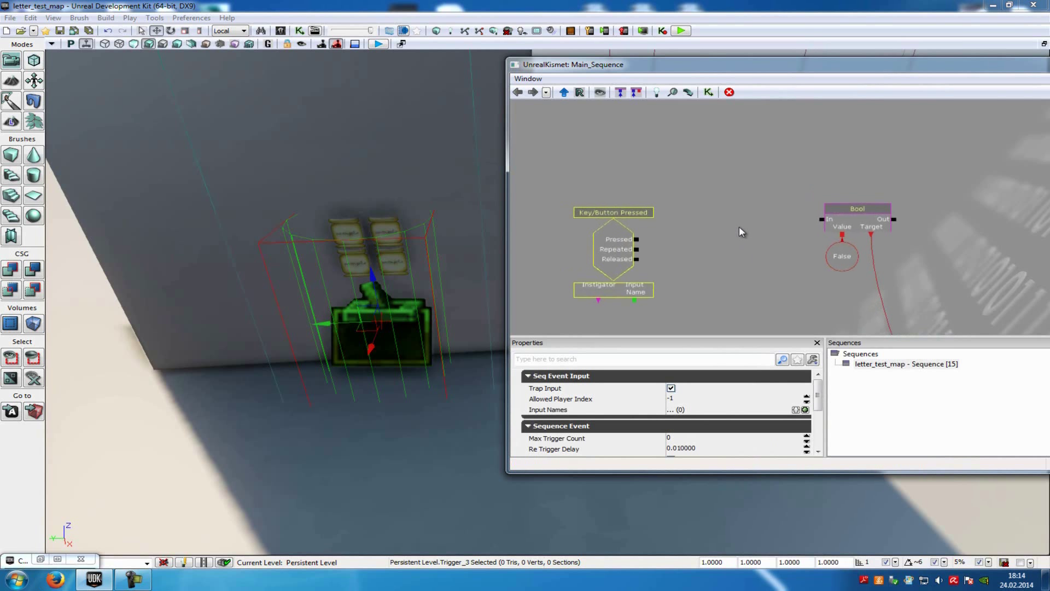
pyautogui.click(806, 410)
pyautogui.click(698, 421)
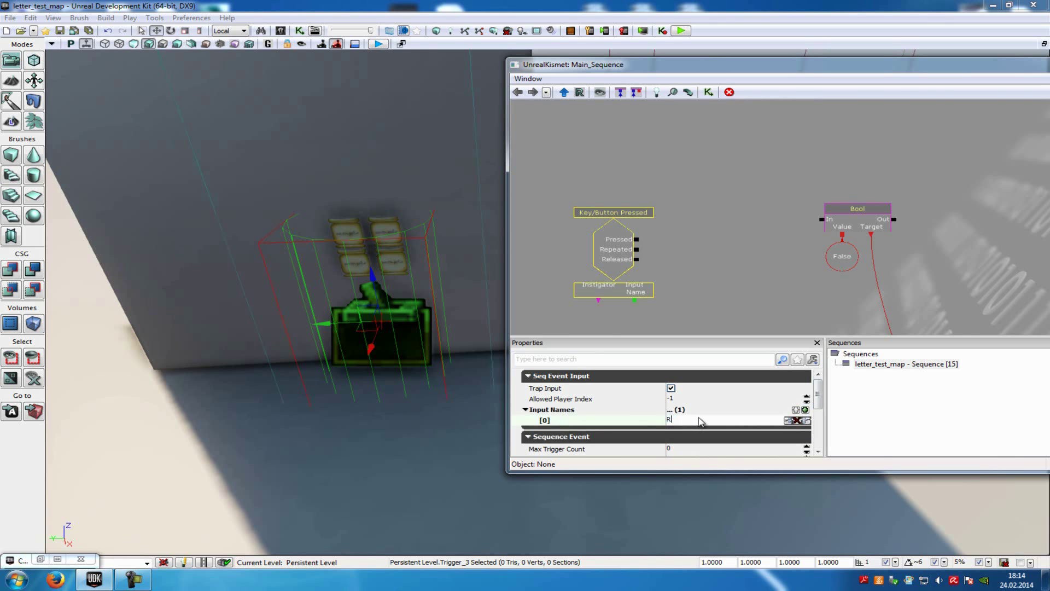
pyautogui.click(744, 240)
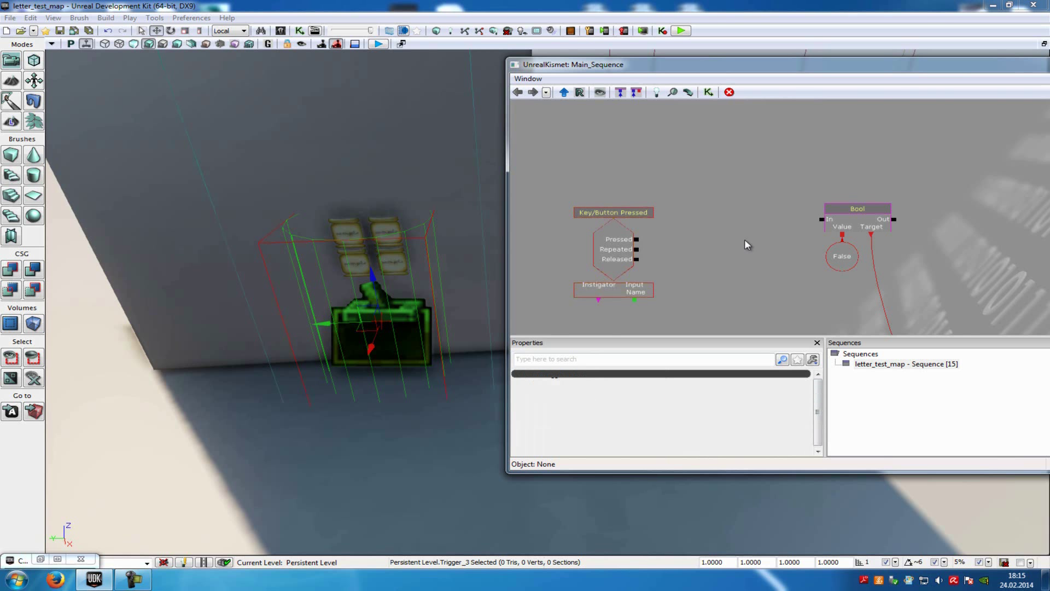
# Connect the key event's Pressed output to the copied Bool action's In.
pyautogui.moveTo(749, 240); pyautogui.dragTo(730, 242)
pyautogui.moveTo(628, 246); pyautogui.dragTo(796, 222)
pyautogui.moveTo(805, 288); pyautogui.dragTo(785, 211)
# Add a Play Sound action in the free space above the key event and copied Bool action.
pyautogui.scroll(-4, 784, 210)
pyautogui.moveTo(841, 247); pyautogui.dragTo(830, 270)
pyautogui.moveTo(788, 175); pyautogui.dragTo(786, 238)
pyautogui.scroll(2, 792, 223)
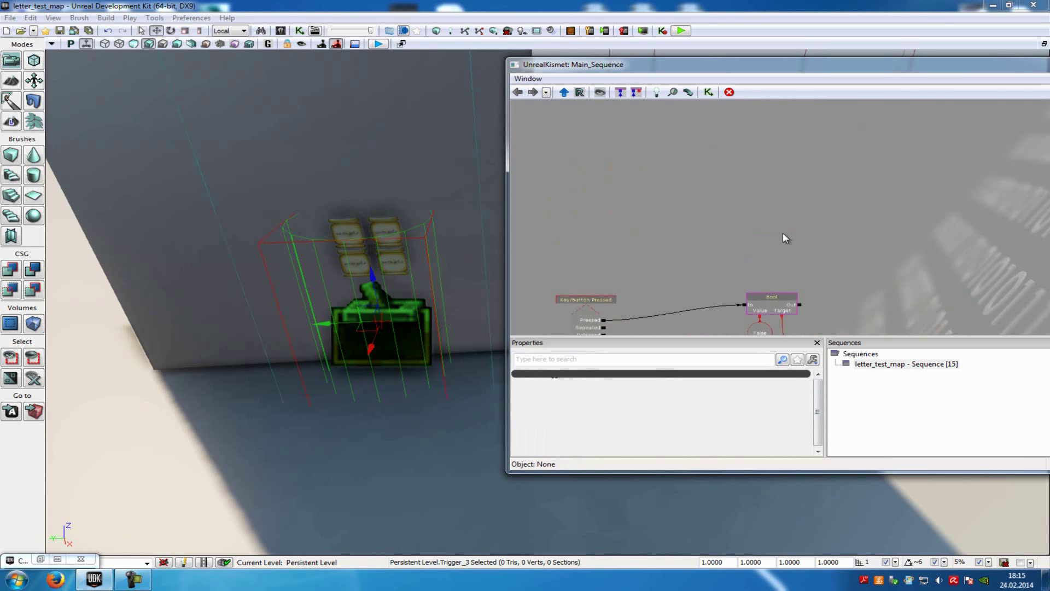
pyautogui.rightClick(781, 191)
pyautogui.moveTo(840, 197)
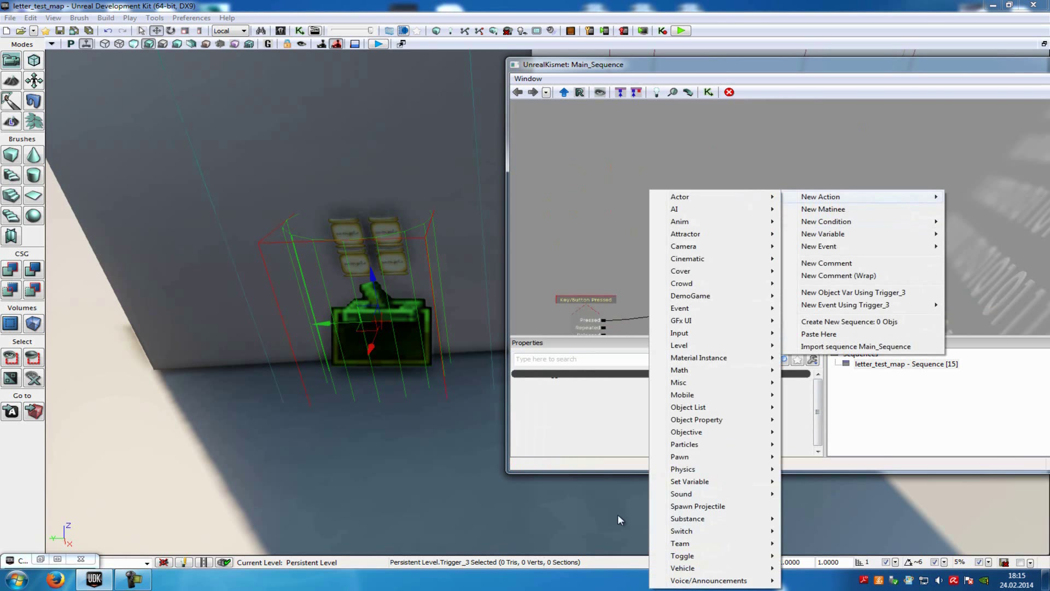
pyautogui.moveTo(758, 495)
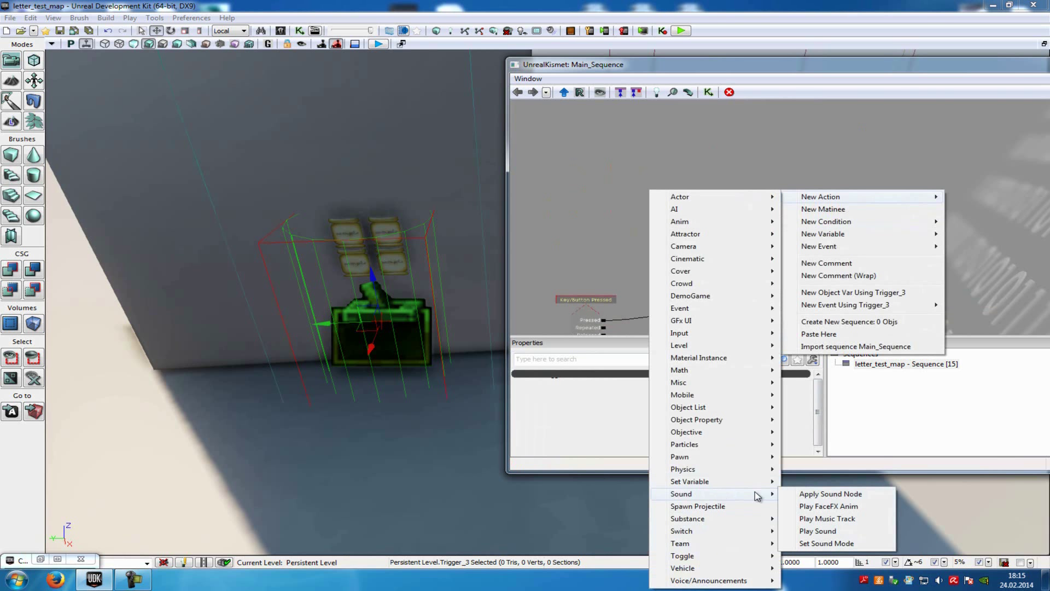
pyautogui.click(817, 531)
# Connect the key event's Pressed output and the Trigger_3 Used output to Play Sound's Play input, and select the Play Sound action.
pyautogui.moveTo(842, 332); pyautogui.dragTo(858, 275)
pyautogui.moveTo(620, 265); pyautogui.dragTo(796, 166)
pyautogui.moveTo(728, 259)
pyautogui.mouseDown()
pyautogui.moveTo(779, 189)
pyautogui.moveTo(759, 143)
pyautogui.mouseUp()
pyautogui.moveTo(673, 280); pyautogui.dragTo(823, 153)
pyautogui.click(851, 151)
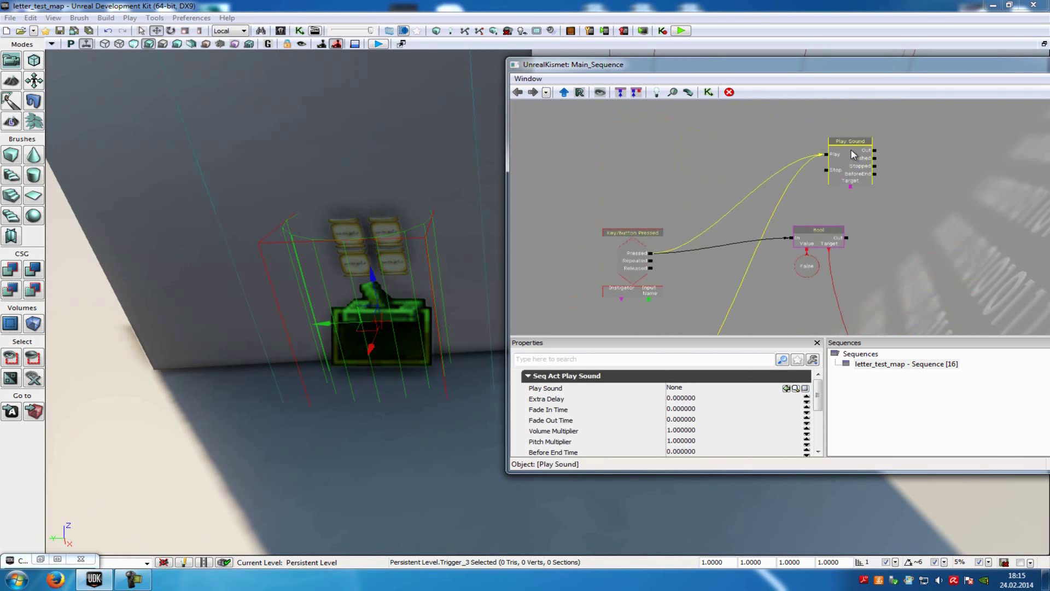
# Filter the Content Browser to Sound Cues, select A_BioRifle_FireImpactExplode_Cue and assign it as the Play Sound action's sound.
pyautogui.click(41, 559)
pyautogui.moveTo(629, 106); pyautogui.dragTo(501, 100)
pyautogui.press('BackSpace')
pyautogui.click(679, 202)
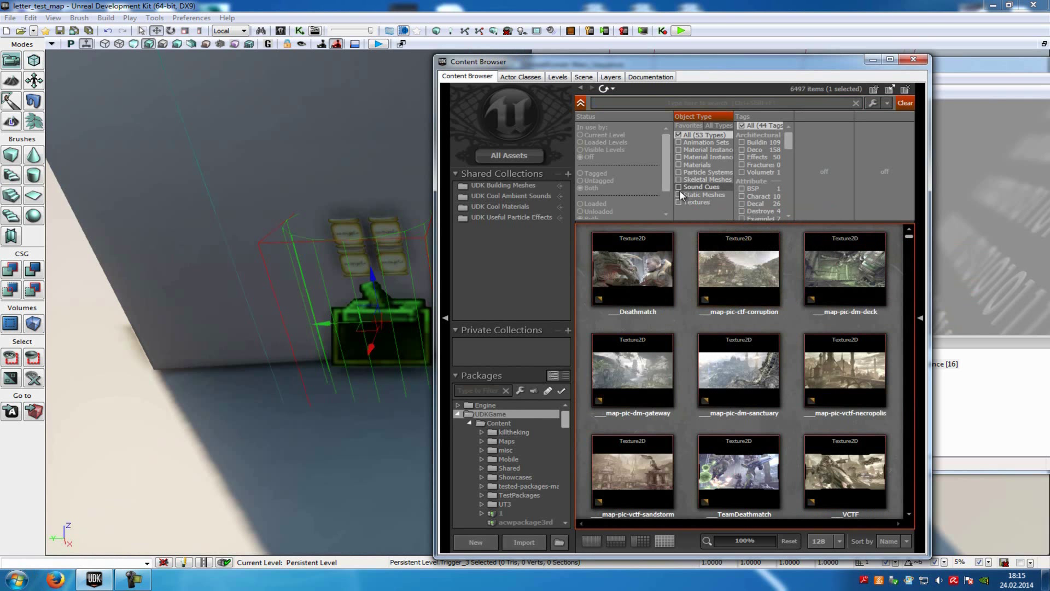
pyautogui.click(680, 187)
pyautogui.click(643, 272)
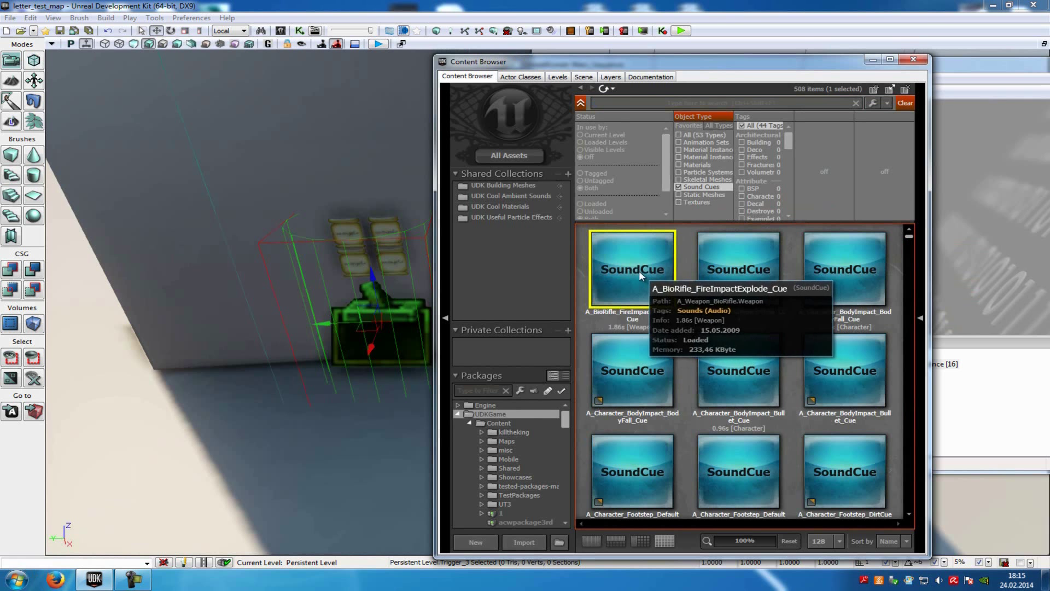
pyautogui.click(953, 71)
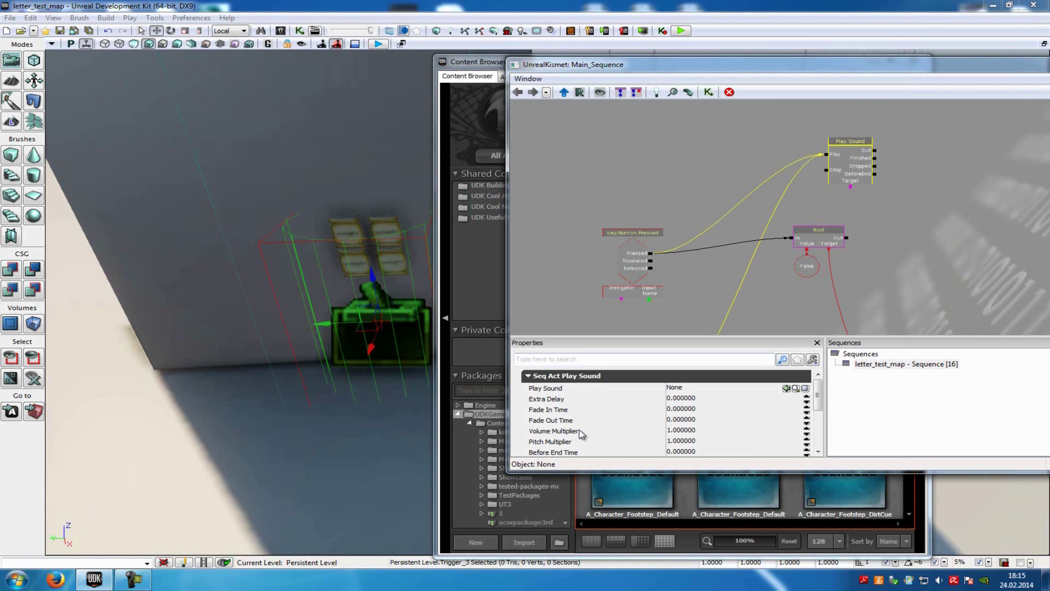
pyautogui.click(787, 387)
# Add a Toggle Hidden action in the free space between the Trigger_3 Used and DynamicTriggerVolume_2 Touch events.
pyautogui.scroll(-3, 891, 191)
pyautogui.moveTo(931, 228); pyautogui.dragTo(879, 111)
pyautogui.click(922, 179)
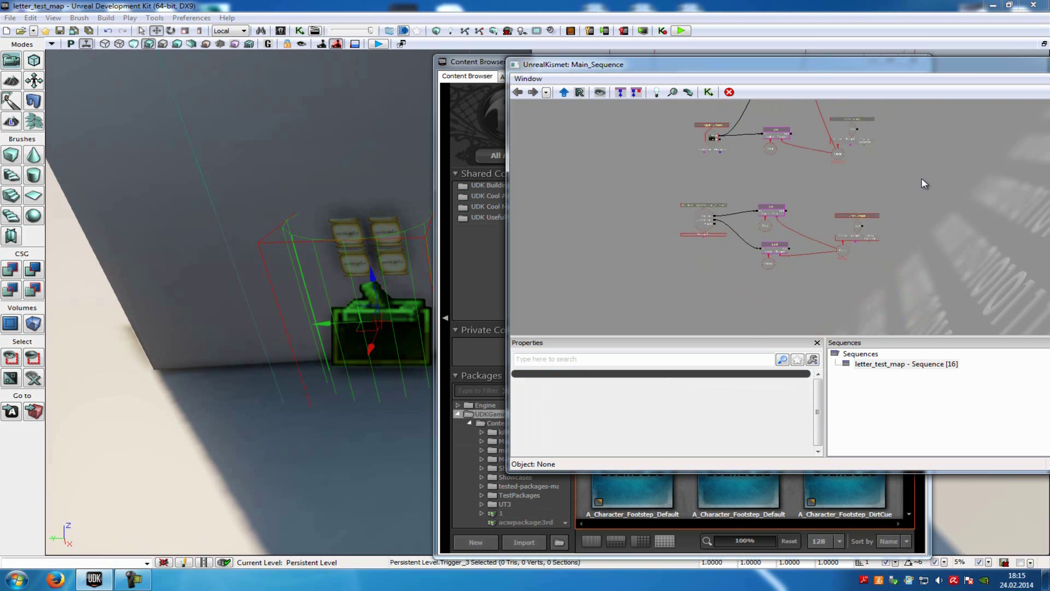
pyautogui.scroll(5, 901, 180)
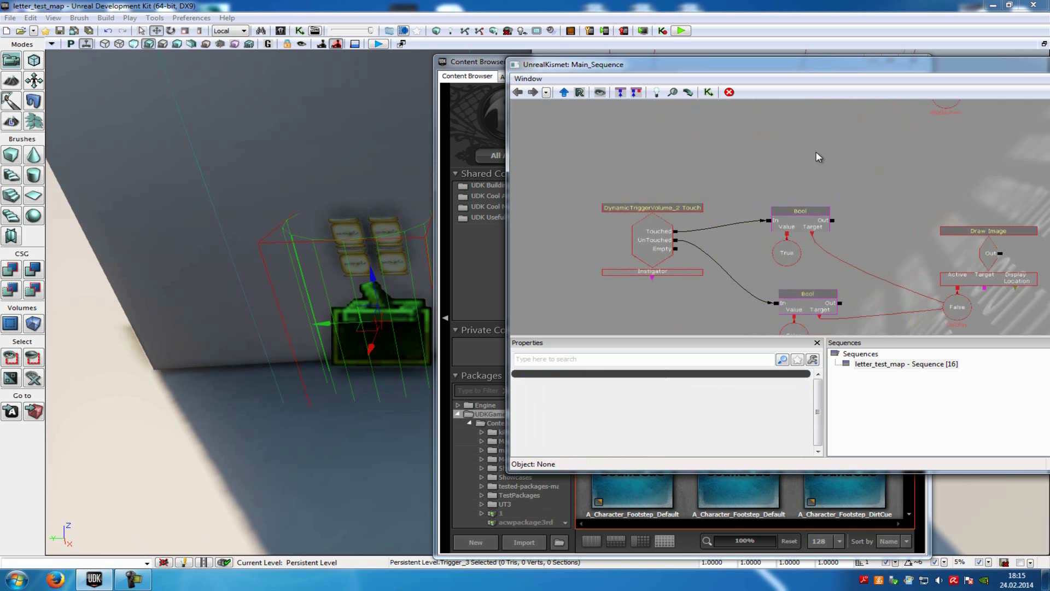
pyautogui.moveTo(769, 143); pyautogui.dragTo(743, 241)
pyautogui.scroll(-3, 744, 241)
pyautogui.moveTo(799, 202); pyautogui.dragTo(726, 240)
pyautogui.rightClick(727, 220)
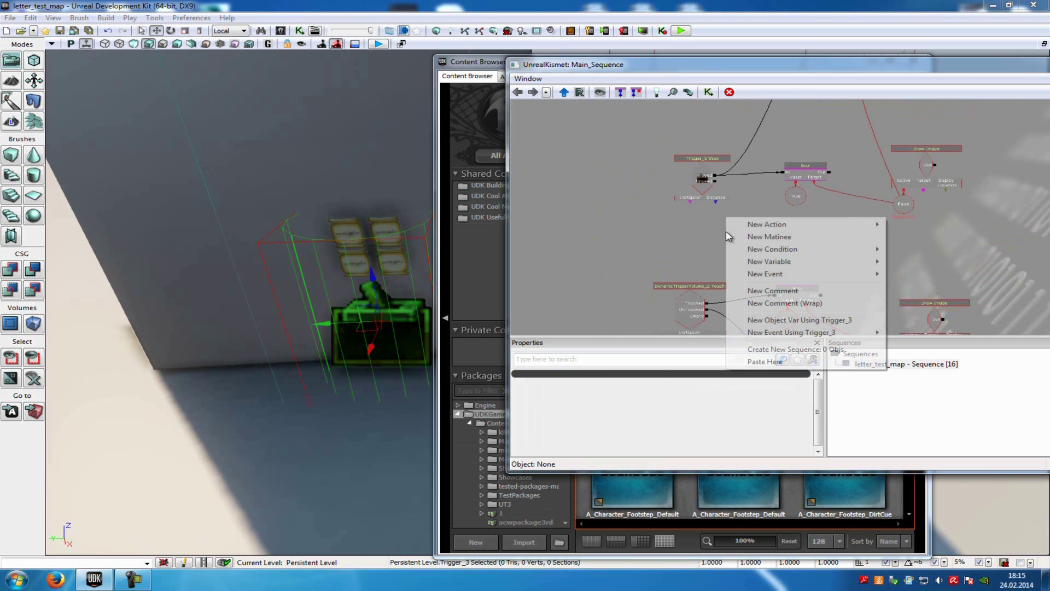
pyautogui.moveTo(783, 228)
pyautogui.moveTo(916, 562)
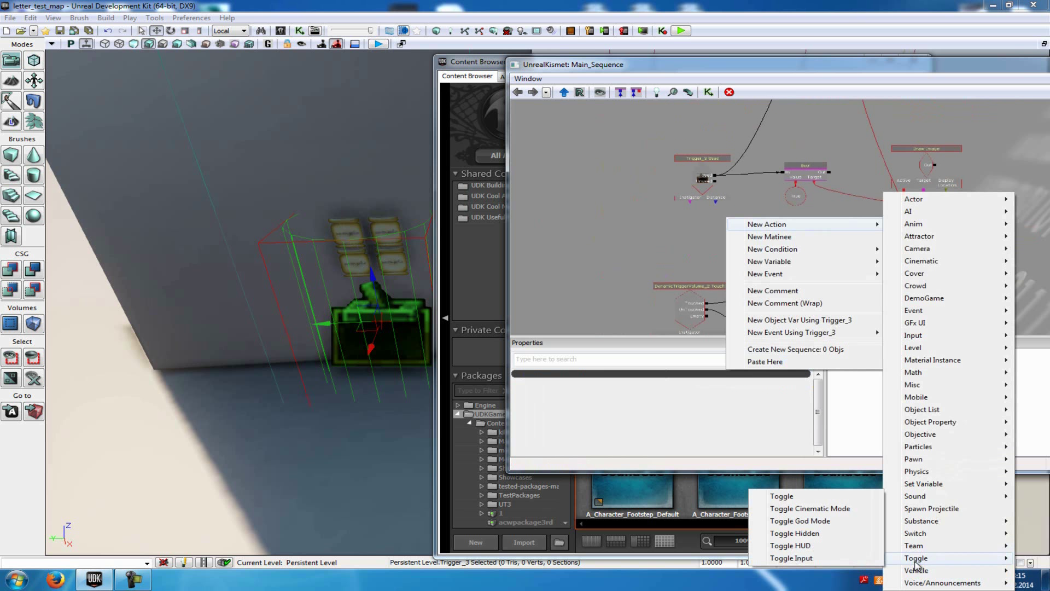
pyautogui.click(820, 533)
# Connect the Trigger_3 Used output to Toggle Hidden's Hide input and reposition the Toggle Hidden action slightly.
pyautogui.scroll(2, 830, 288)
pyautogui.moveTo(713, 267); pyautogui.dragTo(701, 179)
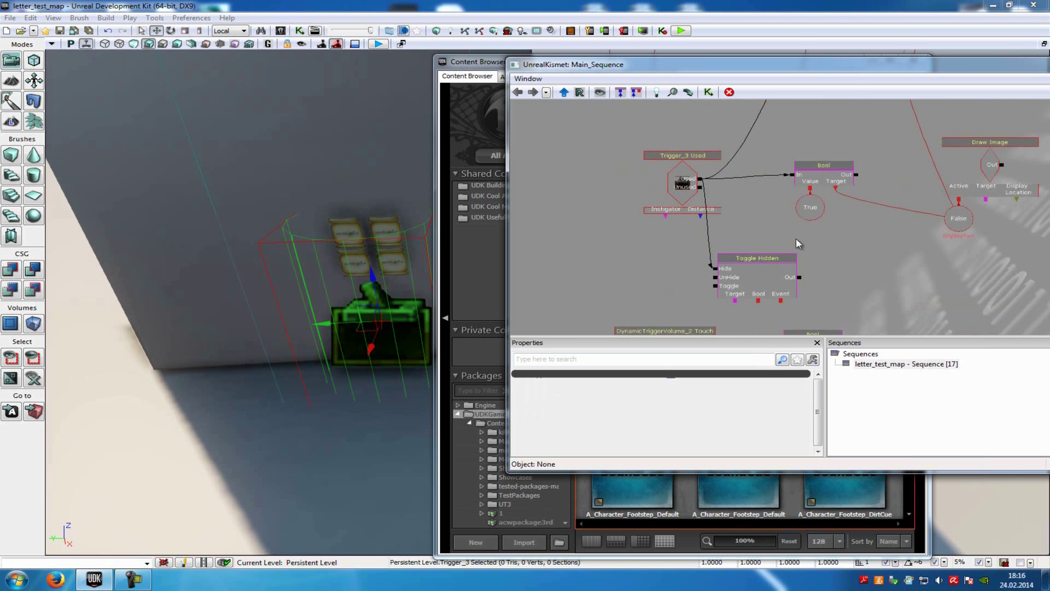
pyautogui.moveTo(770, 226); pyautogui.dragTo(752, 187)
pyautogui.click(740, 231)
pyautogui.moveTo(734, 241); pyautogui.dragTo(761, 226)
pyautogui.click(867, 231)
# Select the letter mesh in the level, add an object variable for InterpActor_0 and link it to Toggle Hidden's Target.
pyautogui.click(346, 234)
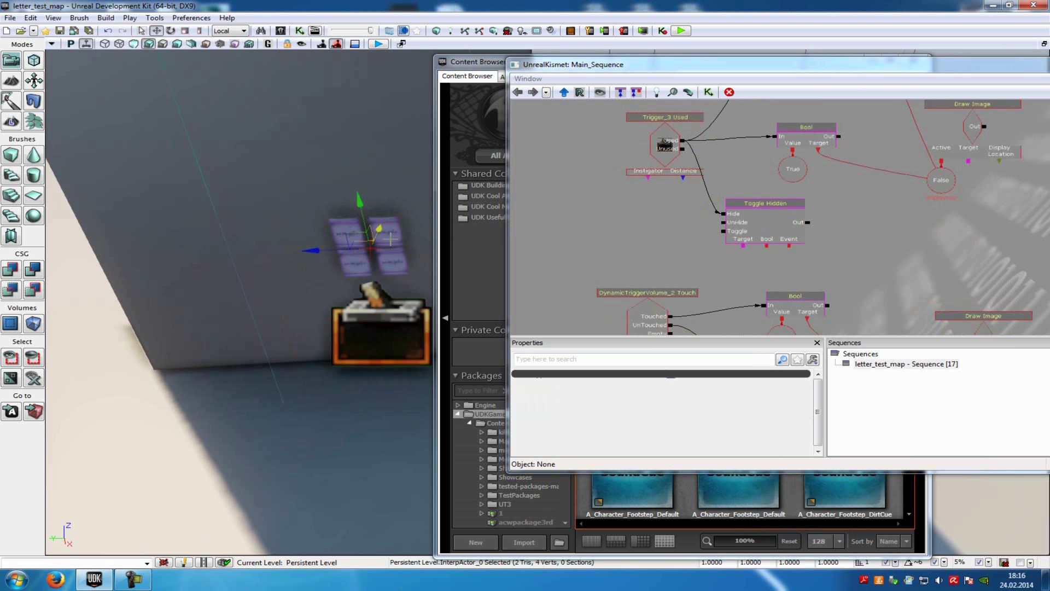
pyautogui.rightClick(738, 245)
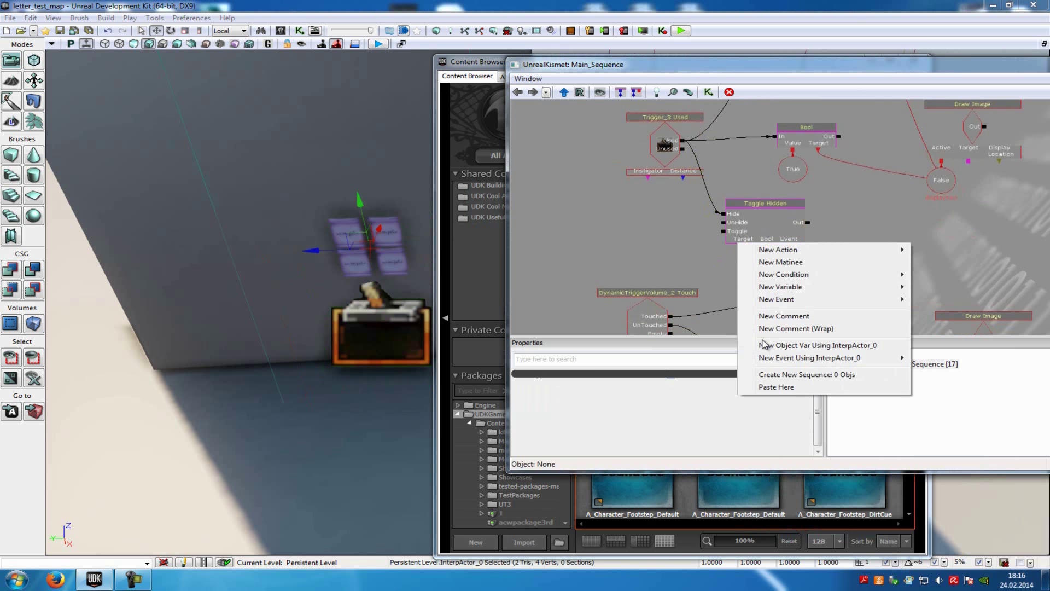
pyautogui.click(807, 349)
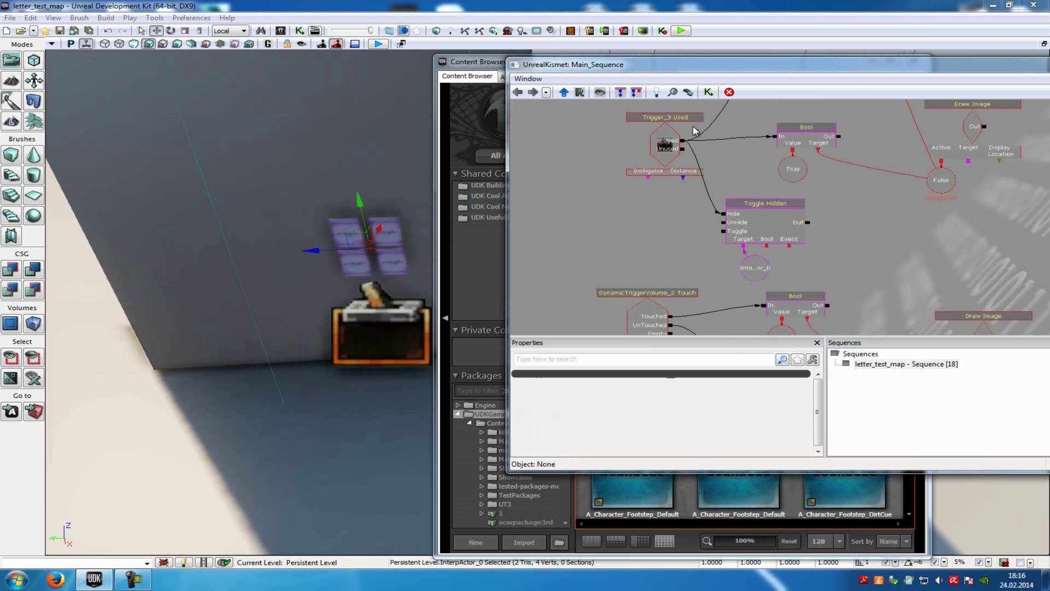
# Add a Toggle action beside Toggle Hidden and connect the Trigger_3 Used output to its Turn Off input.
pyautogui.moveTo(840, 193); pyautogui.dragTo(832, 239)
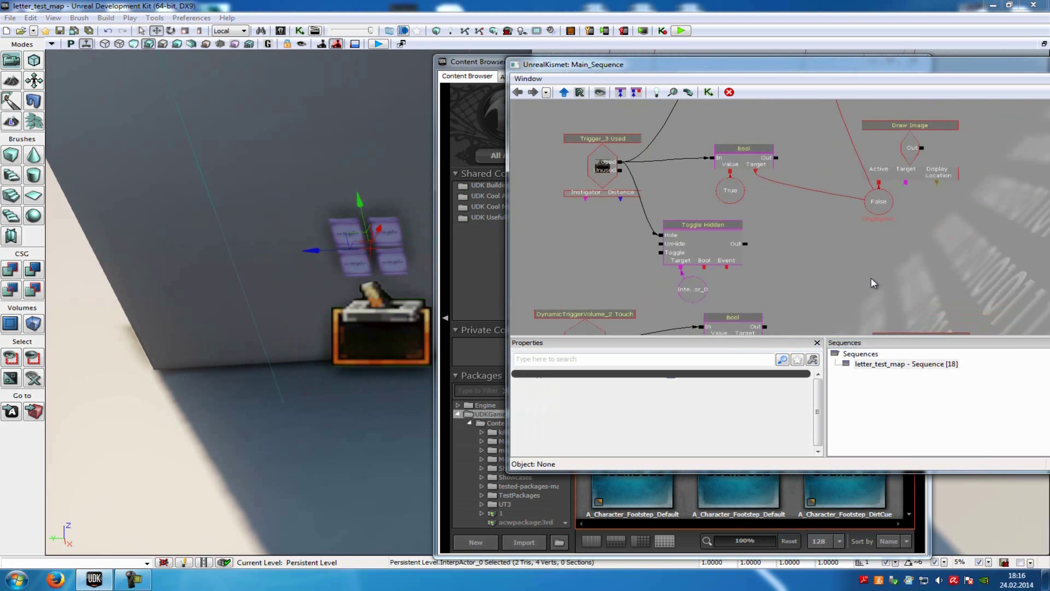
pyautogui.moveTo(880, 267); pyautogui.dragTo(854, 259)
pyautogui.rightClick(776, 233)
pyautogui.moveTo(821, 236)
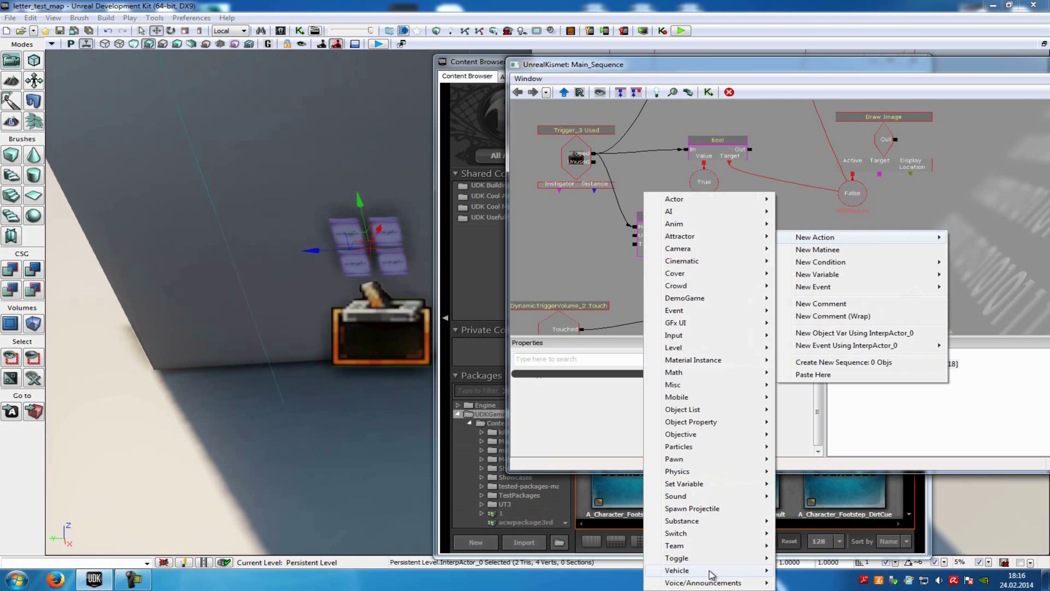
pyautogui.moveTo(718, 563)
pyautogui.click(835, 497)
pyautogui.moveTo(766, 230); pyautogui.dragTo(617, 166)
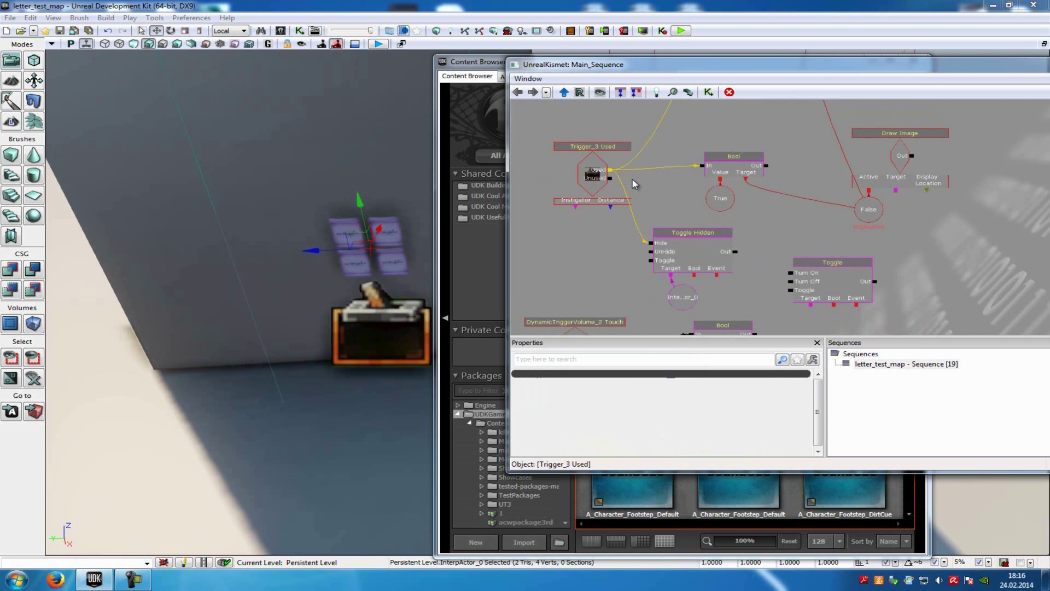
pyautogui.moveTo(790, 281); pyautogui.dragTo(610, 170)
# Select the dynamic trigger volume in the level, add an object variable for DynamicTriggerVolume_2 and link it to Toggle's Target.
pyautogui.moveTo(993, 304); pyautogui.dragTo(998, 259)
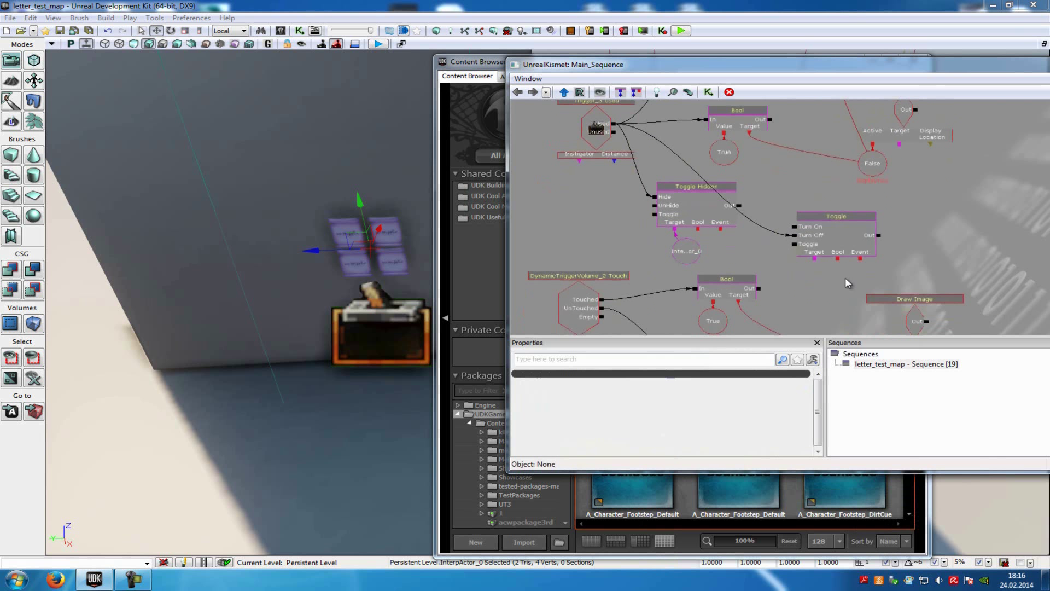
pyautogui.click(244, 292)
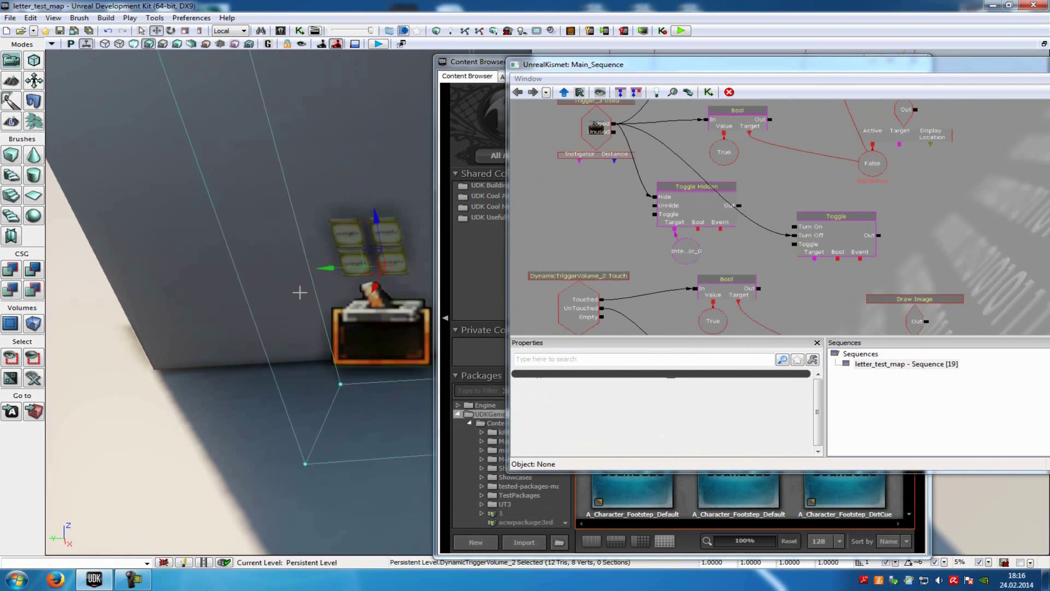
pyautogui.rightClick(806, 262)
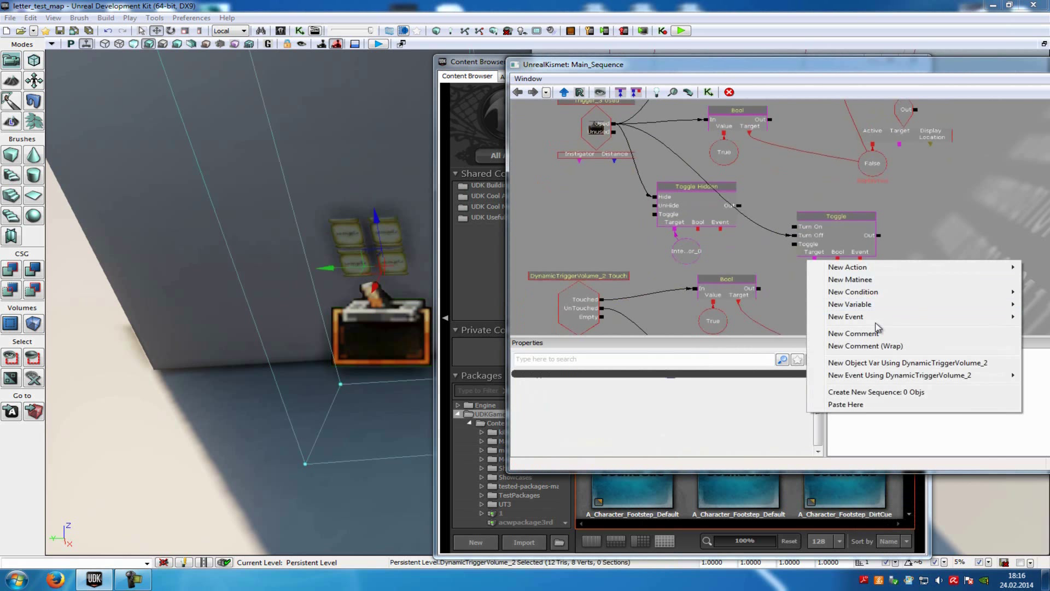
pyautogui.click(885, 364)
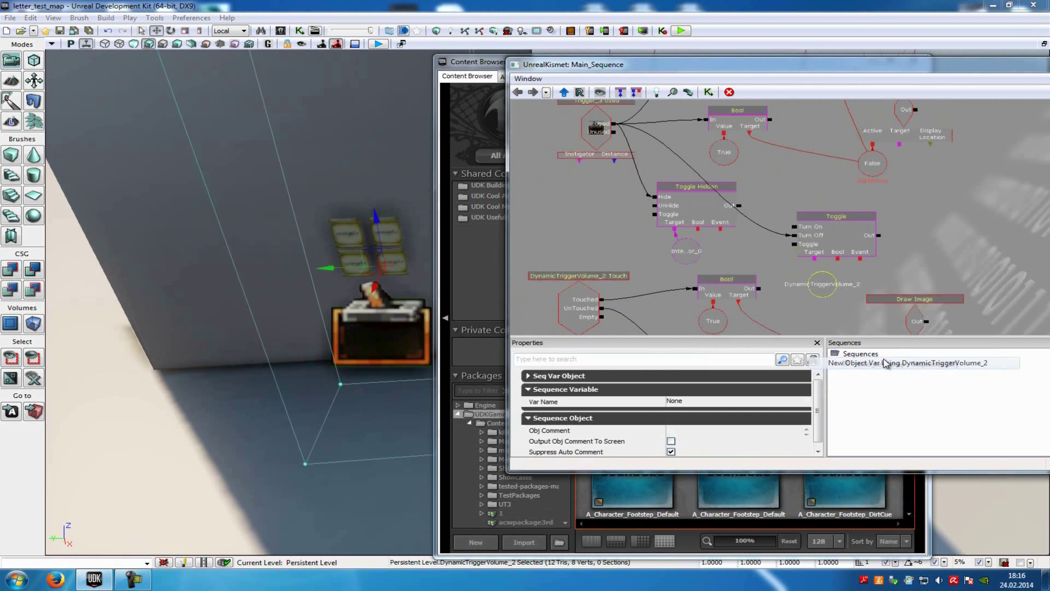
pyautogui.moveTo(815, 257); pyautogui.dragTo(832, 283)
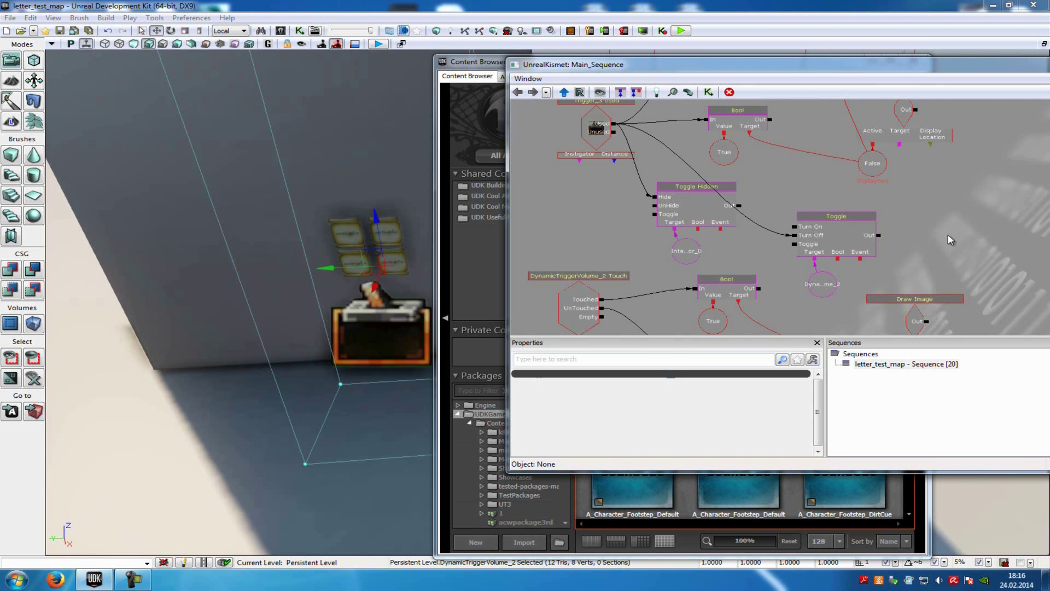
# Move the DynamicTriggerVolume_2 Touch event with its Bool actions, variables and Draw Image further down, away from the Toggle actions.
pyautogui.moveTo(948, 235); pyautogui.dragTo(943, 182)
pyautogui.scroll(-3, 948, 149)
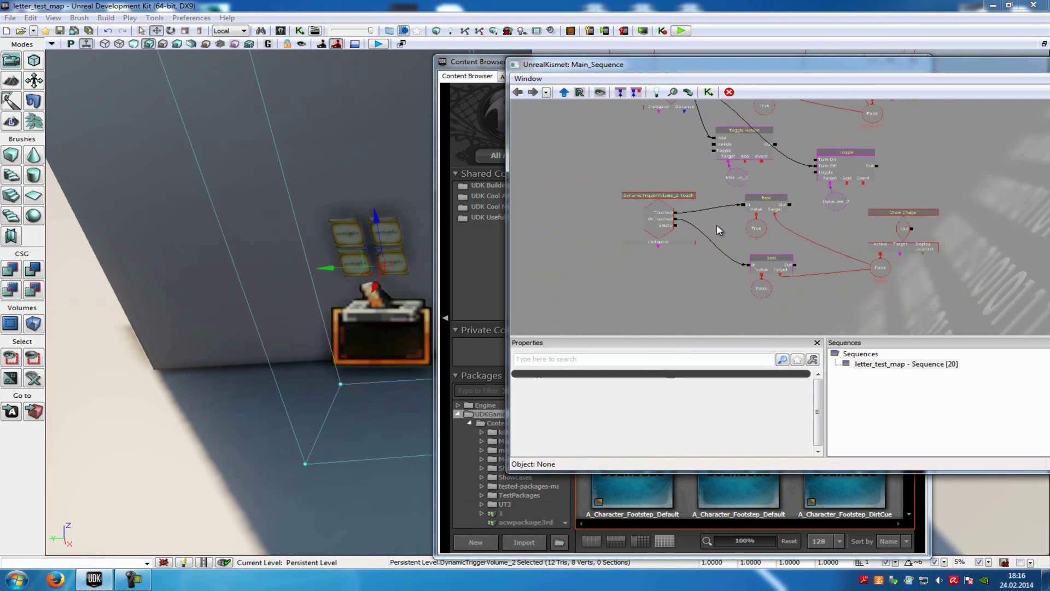
pyautogui.click(665, 219)
pyautogui.keyDown('ctrl'); pyautogui.click(769, 204); pyautogui.keyUp('ctrl')
pyautogui.keyDown('ctrl'); pyautogui.click(758, 234); pyautogui.keyUp('ctrl')
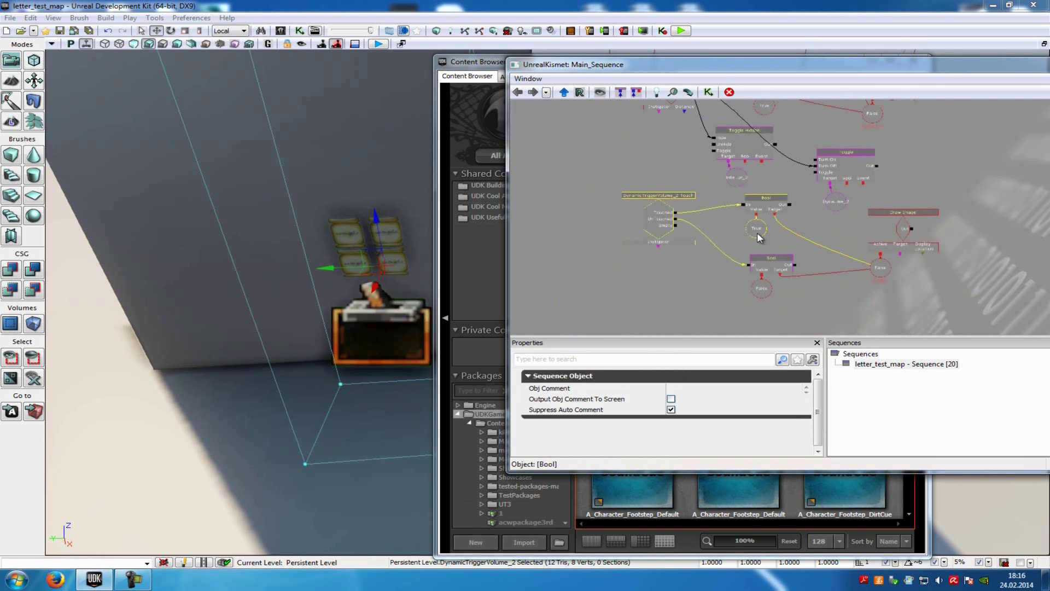
pyautogui.keyDown('ctrl'); pyautogui.click(761, 265); pyautogui.keyUp('ctrl')
pyautogui.keyDown('ctrl'); pyautogui.click(906, 227); pyautogui.keyUp('ctrl')
pyautogui.keyDown('ctrl'); pyautogui.moveTo(901, 230); pyautogui.dragTo(898, 328); pyautogui.keyUp('ctrl')
pyautogui.keyDown('ctrl'); pyautogui.moveTo(908, 284); pyautogui.dragTo(881, 276); pyautogui.keyUp('ctrl')
pyautogui.click(944, 183)
# Assign the Untitled-1 texture from the schriftrolle package as the Display Texture of the Draw Image in the Trigger_3 group.
pyautogui.moveTo(945, 183); pyautogui.dragTo(916, 256)
pyautogui.scroll(-10, 914, 255)
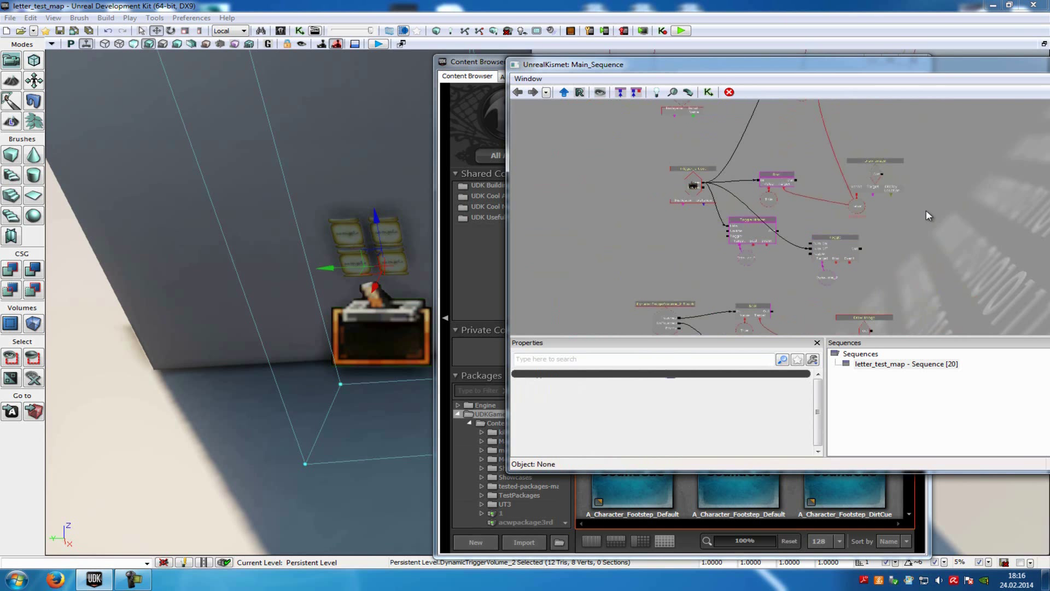
pyautogui.scroll(10, 923, 307)
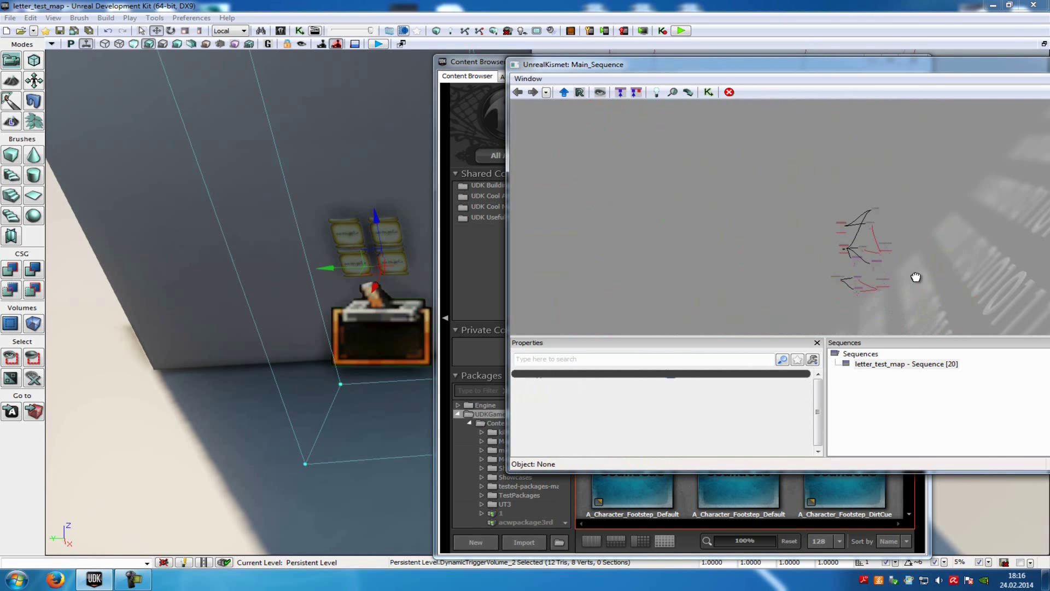
pyautogui.moveTo(784, 130); pyautogui.dragTo(842, 270)
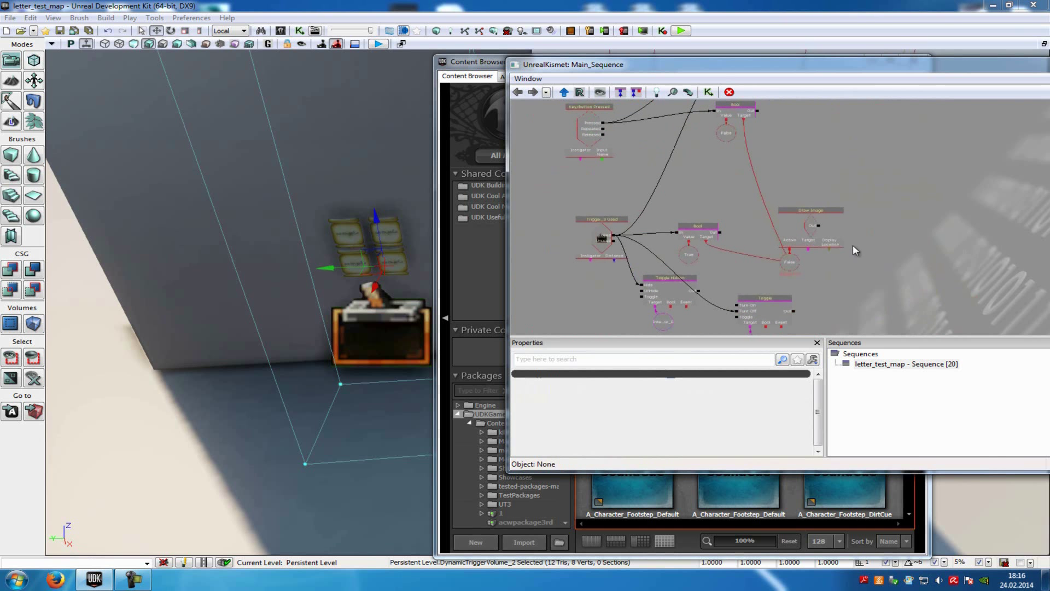
pyautogui.scroll(3, 854, 248)
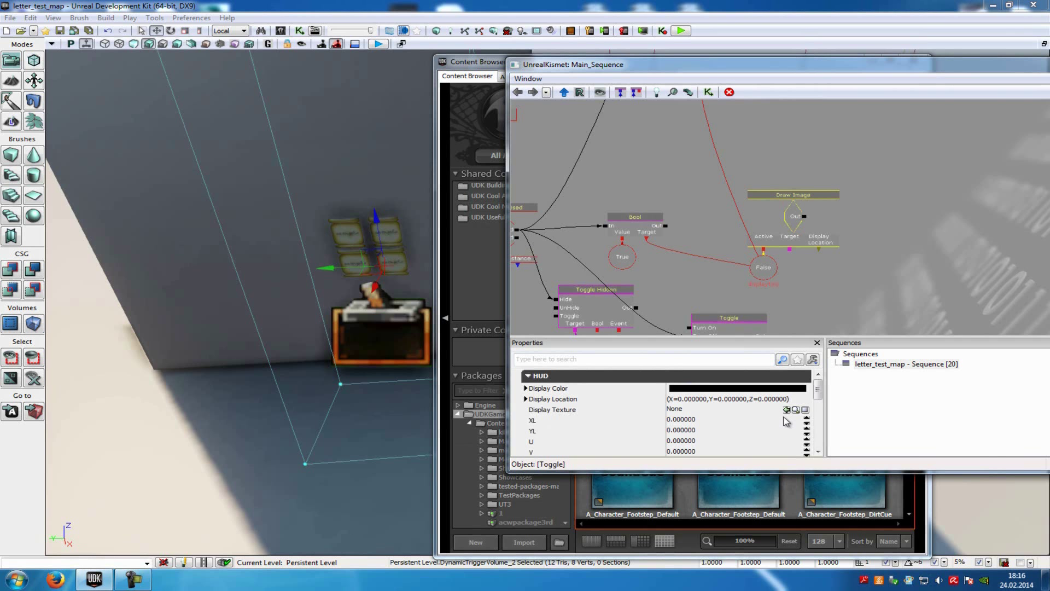
pyautogui.click(601, 554)
pyautogui.moveTo(570, 425); pyautogui.dragTo(569, 474)
pyautogui.click(539, 480)
pyautogui.click(529, 490)
pyautogui.click(678, 186)
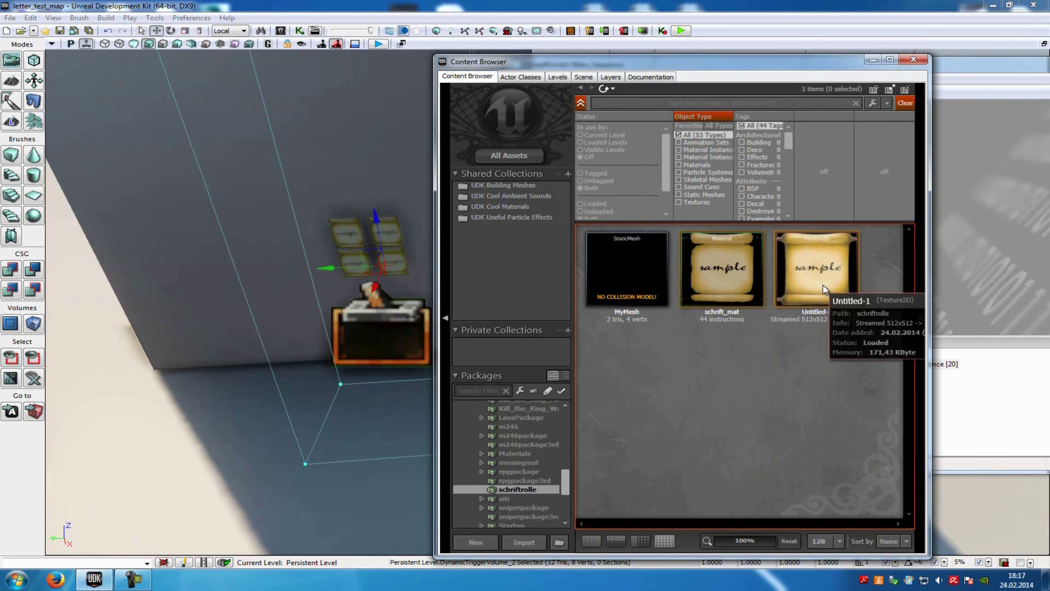
pyautogui.click(828, 269)
pyautogui.click(990, 65)
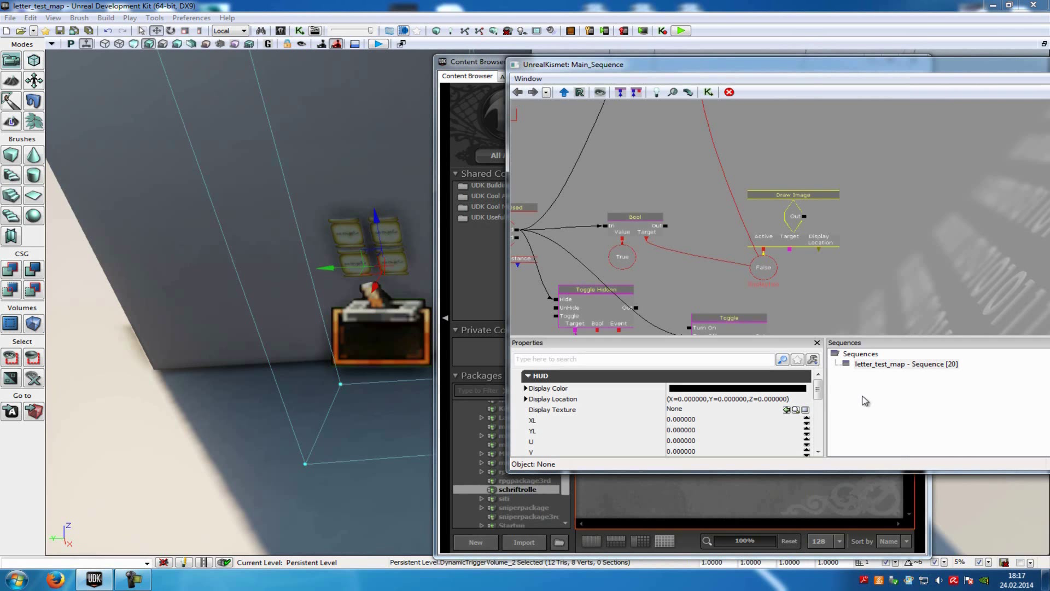
pyautogui.click(787, 410)
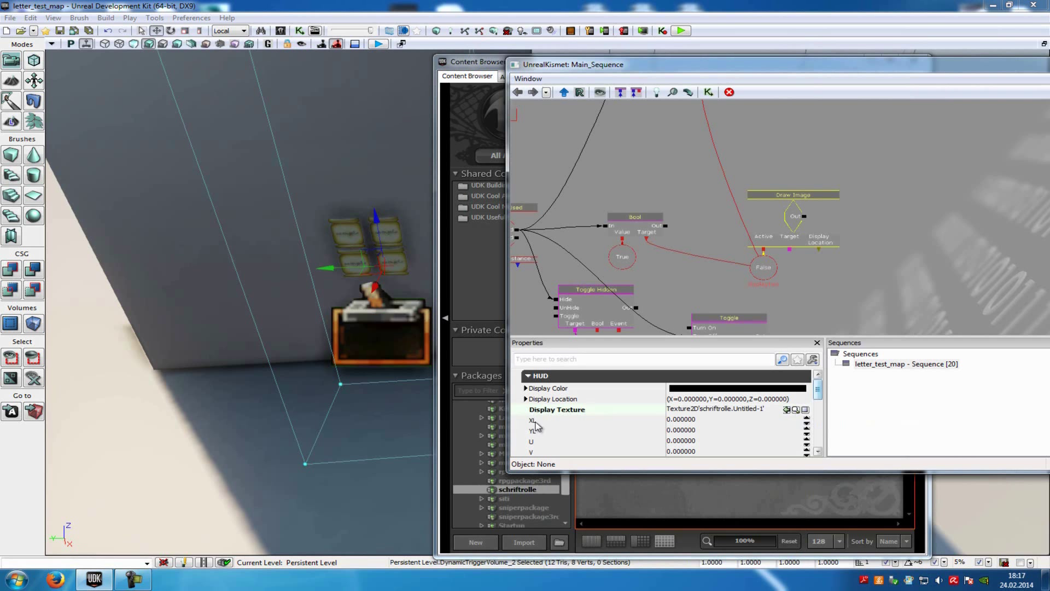
# Set the Draw Image's XL and YL to 1 and enable Is Active.
pyautogui.click(683, 420)
pyautogui.write('1')
pyautogui.press('Tab')
pyautogui.write('1')
pyautogui.click(698, 420)
pyautogui.click(687, 430)
pyautogui.click(696, 419)
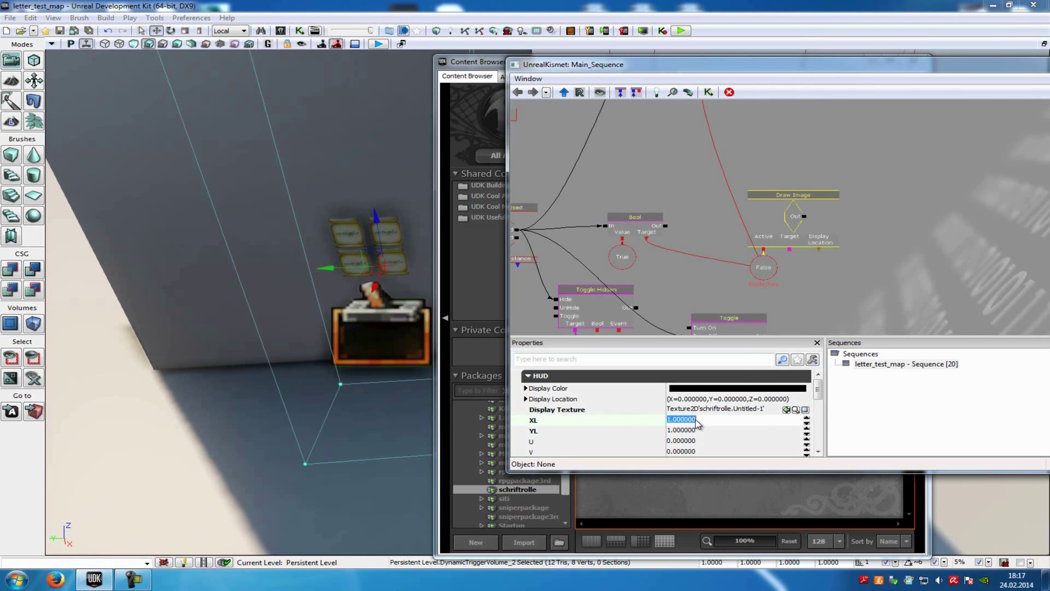
pyautogui.click(690, 430)
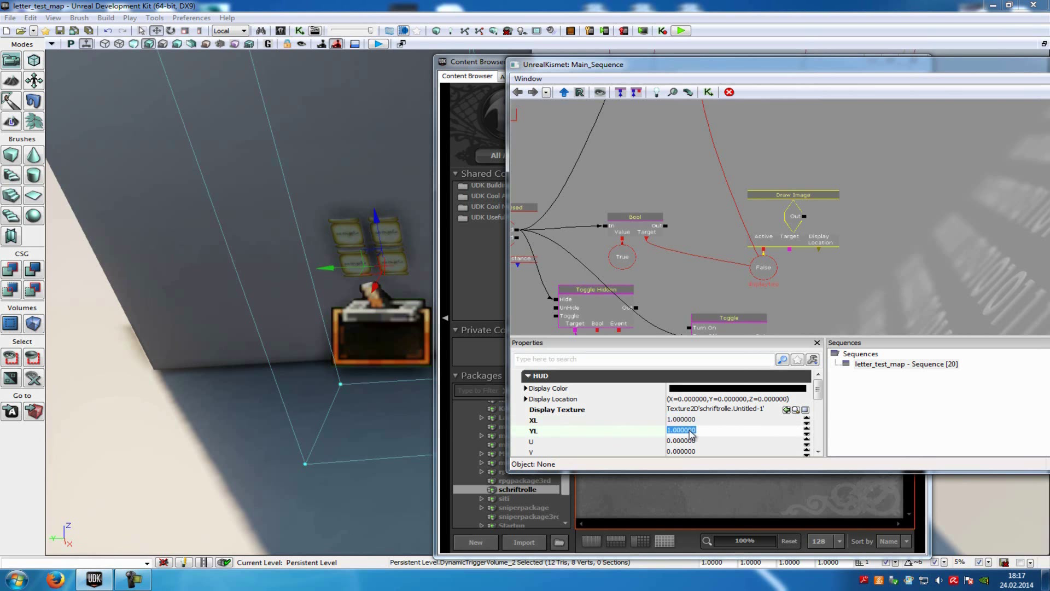
pyautogui.scroll(-3, 817, 397)
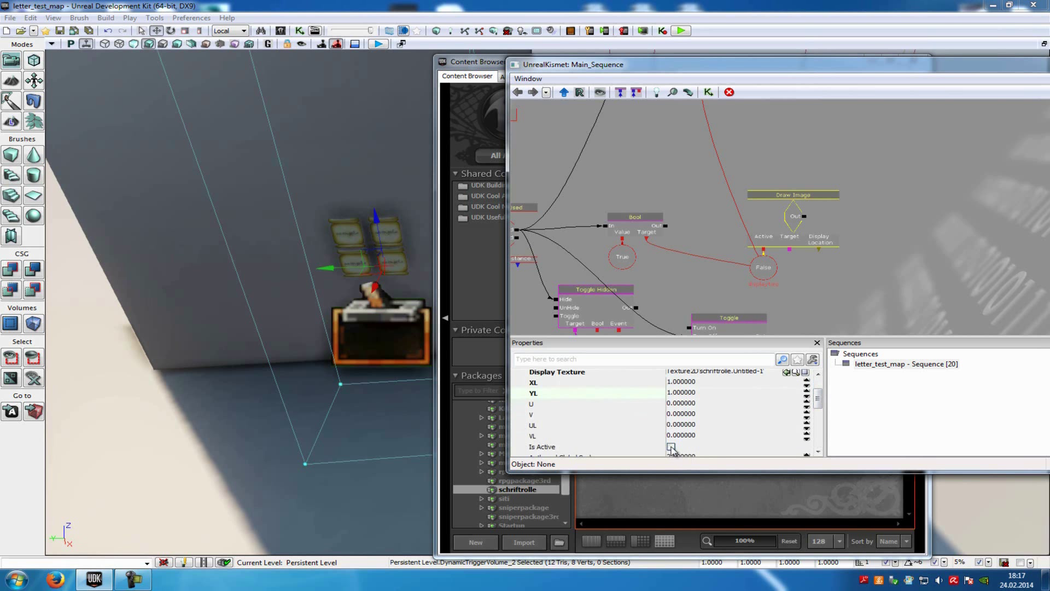
pyautogui.scroll(-1, 817, 399)
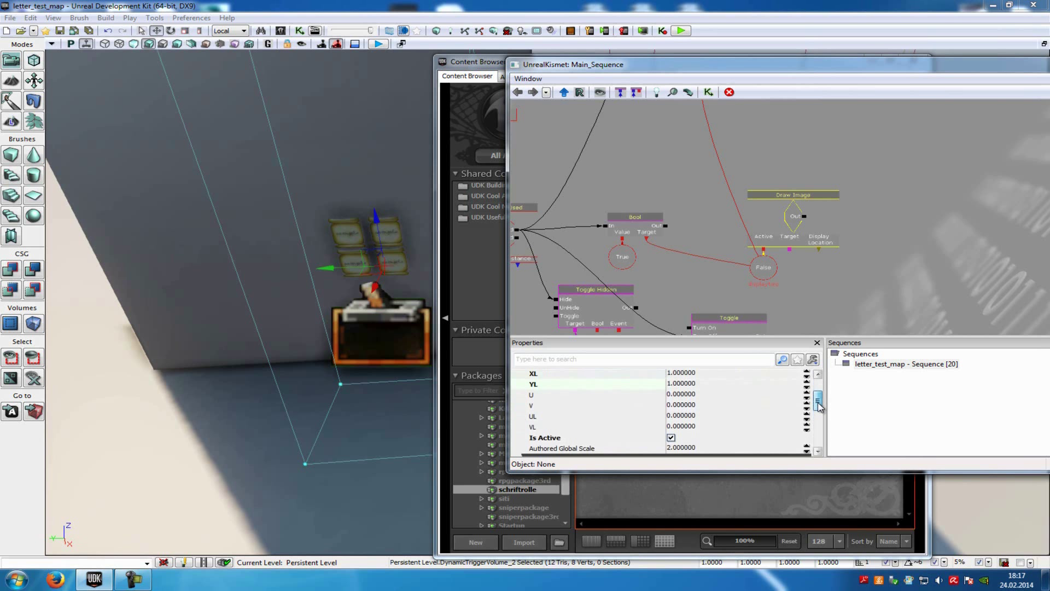
# Check the size of the Untitled-1 texture and set the Draw Image's UL and VL to 512.
pyautogui.click(693, 417)
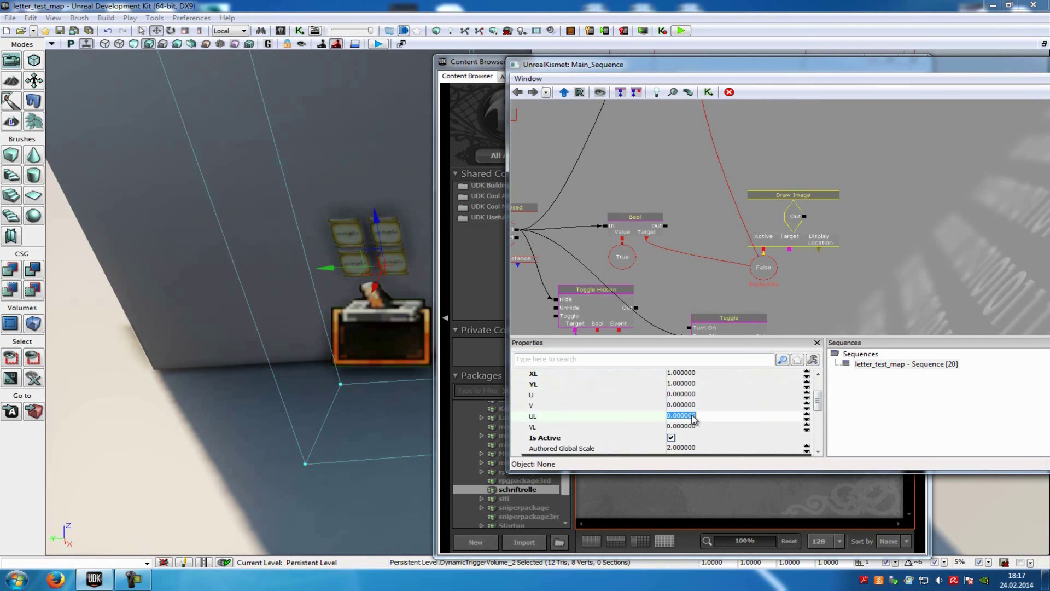
pyautogui.click(721, 485)
pyautogui.click(801, 289)
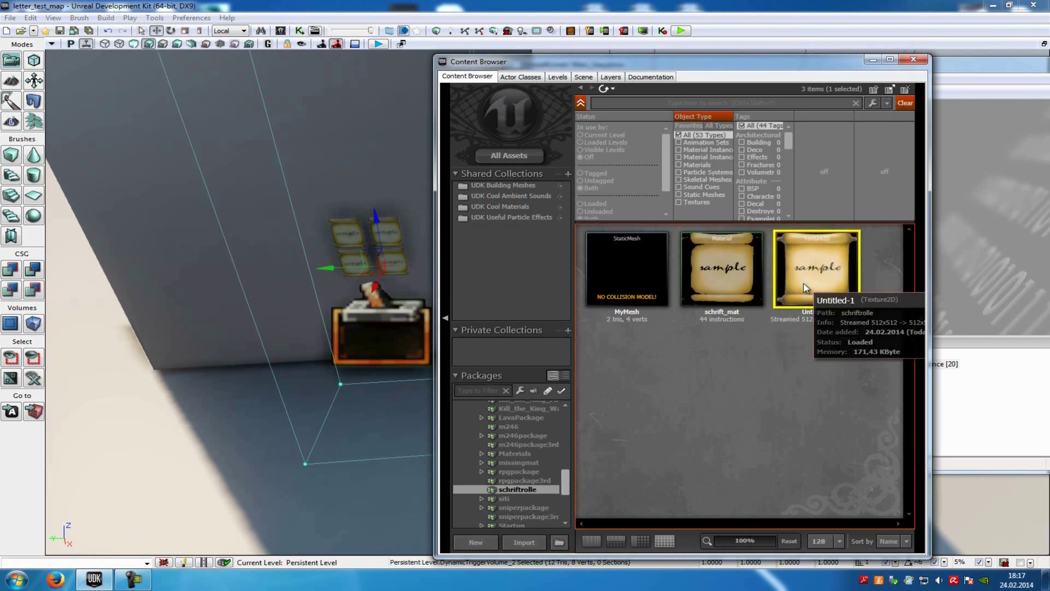
pyautogui.click(1028, 227)
pyautogui.click(797, 218)
pyautogui.moveTo(820, 388); pyautogui.dragTo(820, 407)
pyautogui.click(696, 391)
pyautogui.write('512')
pyautogui.press('Tab')
pyautogui.write('51')
# Set the R, G and B values of the Draw Image's Display Color to 1.
pyautogui.moveTo(825, 413); pyautogui.dragTo(822, 389)
pyautogui.click(527, 388)
pyautogui.click(685, 399)
pyautogui.write('1')
pyautogui.press('Tab')
pyautogui.write('1')
pyautogui.press('Tab')
pyautogui.write('1')
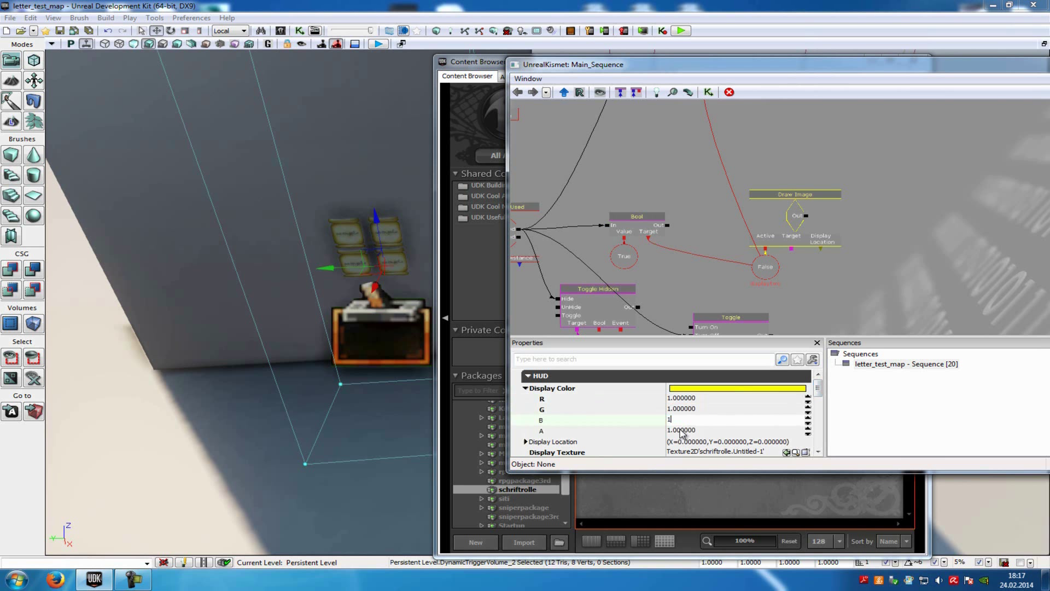
# Apply 1 as the Display Color's B value and review the Draw Image's Display Location, XL, YL, UL and VL settings.
pyautogui.press('Tab')
pyautogui.click(526, 388)
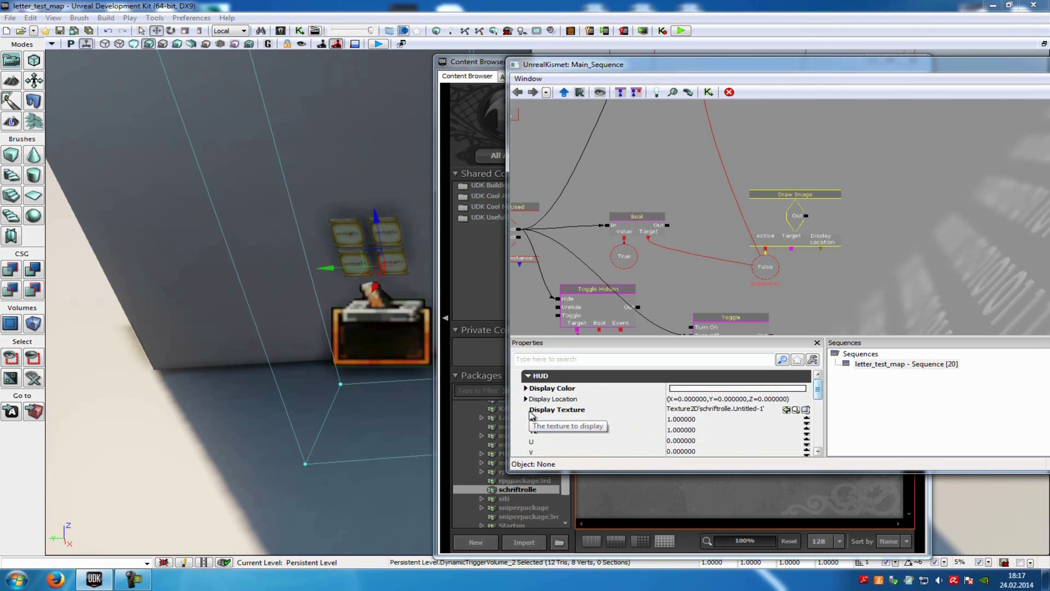
pyautogui.click(526, 400)
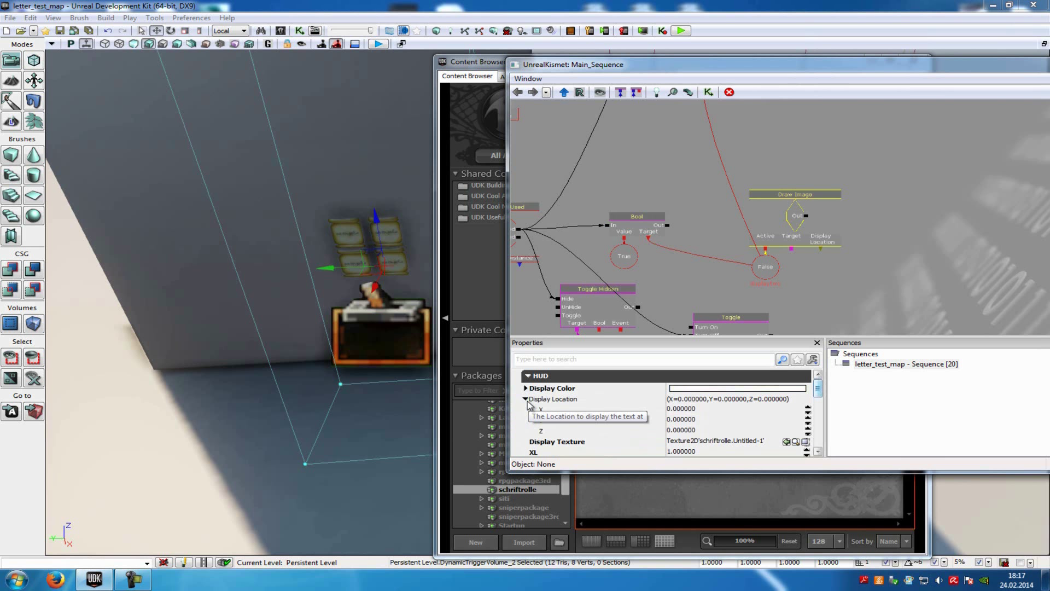
pyautogui.click(526, 399)
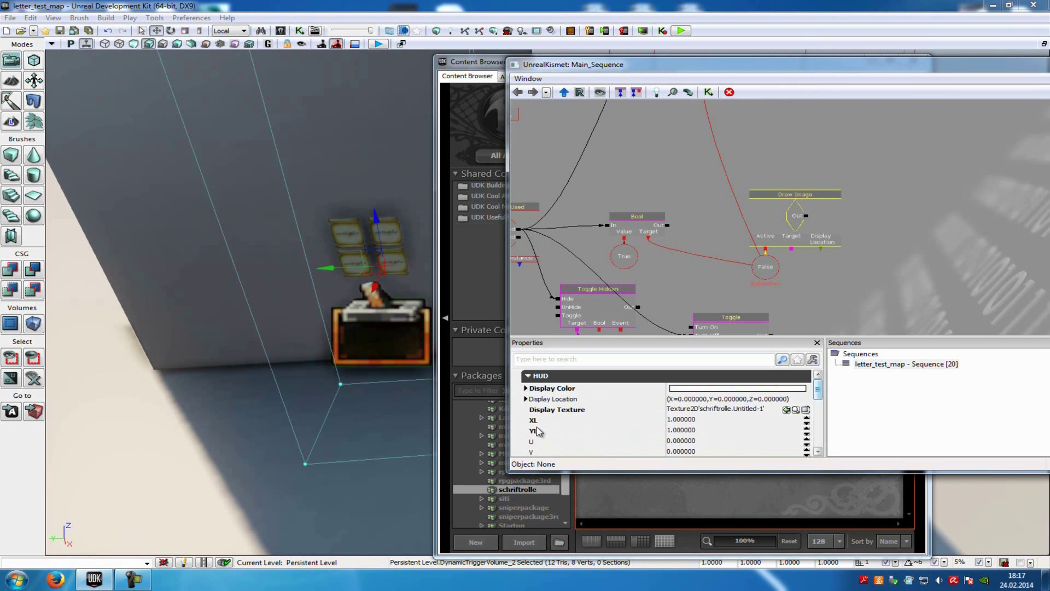
pyautogui.click(700, 430)
pyautogui.scroll(-3, 699, 421)
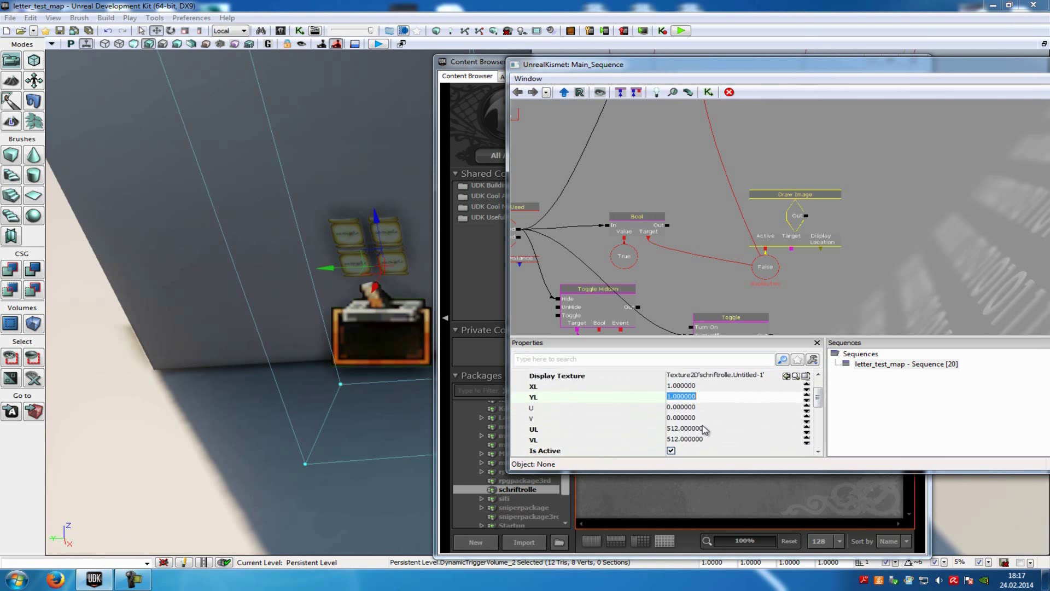
pyautogui.click(691, 428)
pyautogui.scroll(-5, 792, 270)
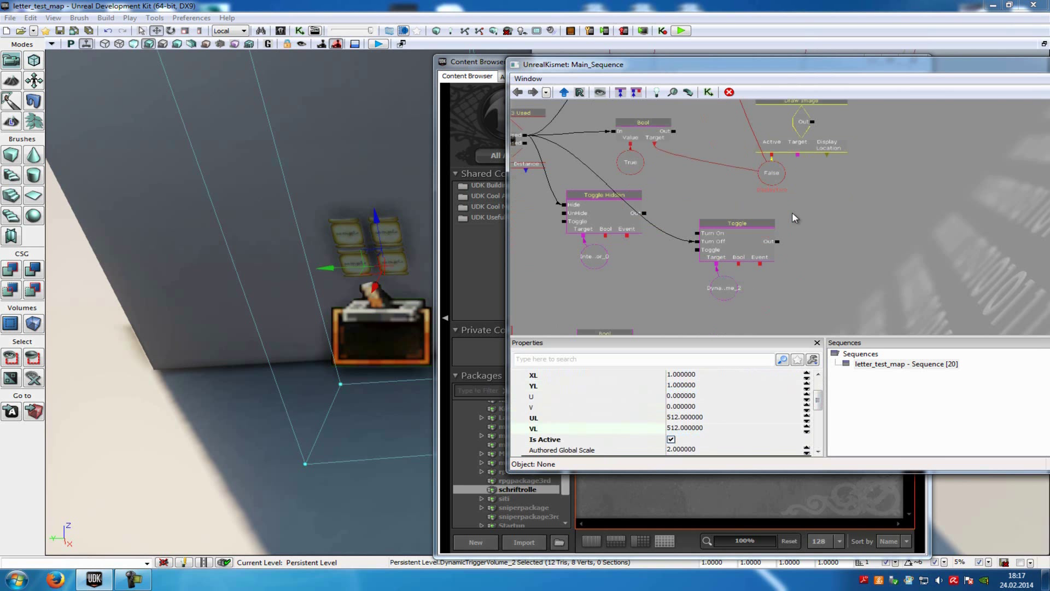
pyautogui.scroll(5, 841, 276)
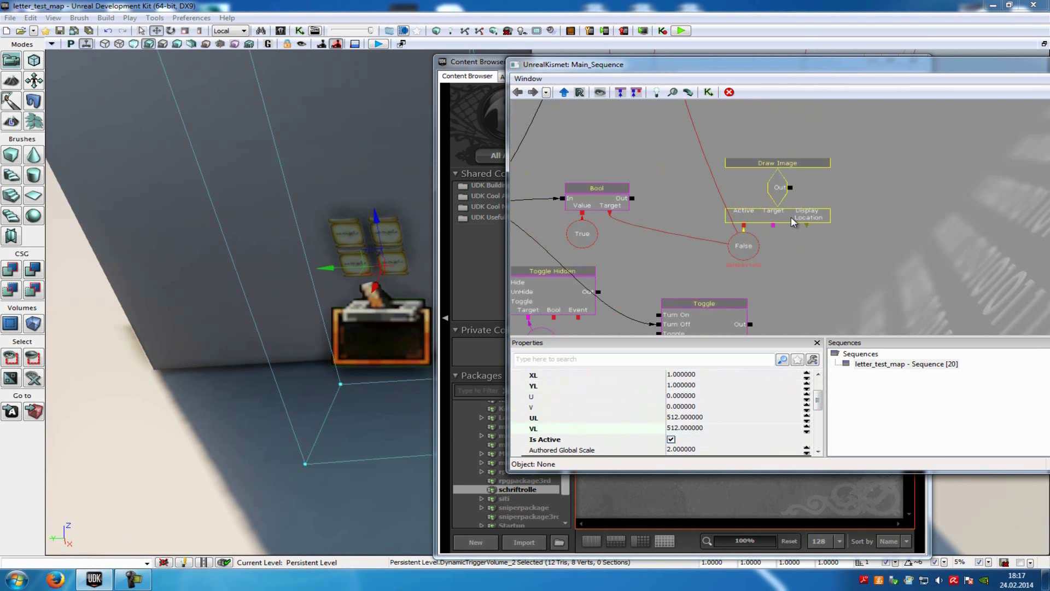
pyautogui.moveTo(648, 157); pyautogui.dragTo(668, 180)
# Close the Kismet editor and the Content Browser, build the map and dismiss the map check report.
pyautogui.moveTo(977, 69); pyautogui.dragTo(766, 97)
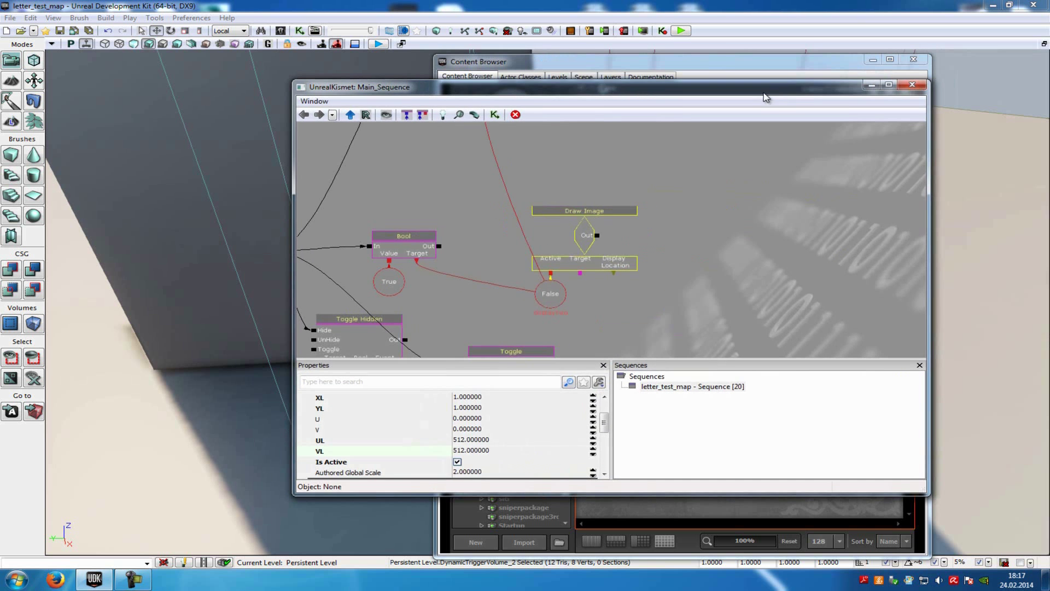
pyautogui.click(922, 86)
pyautogui.click(913, 59)
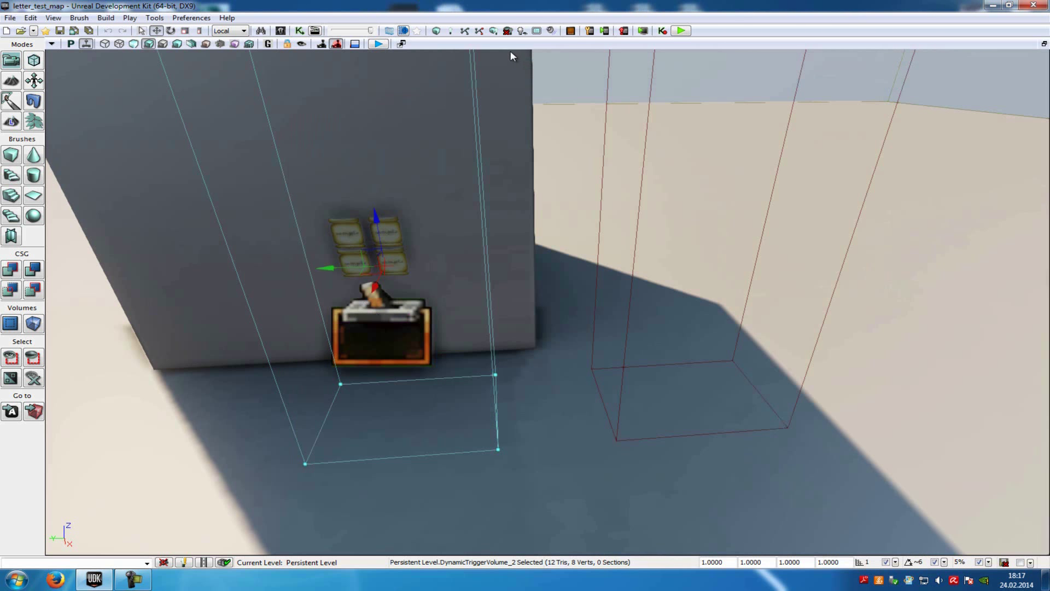
pyautogui.click(467, 31)
pyautogui.click(853, 162)
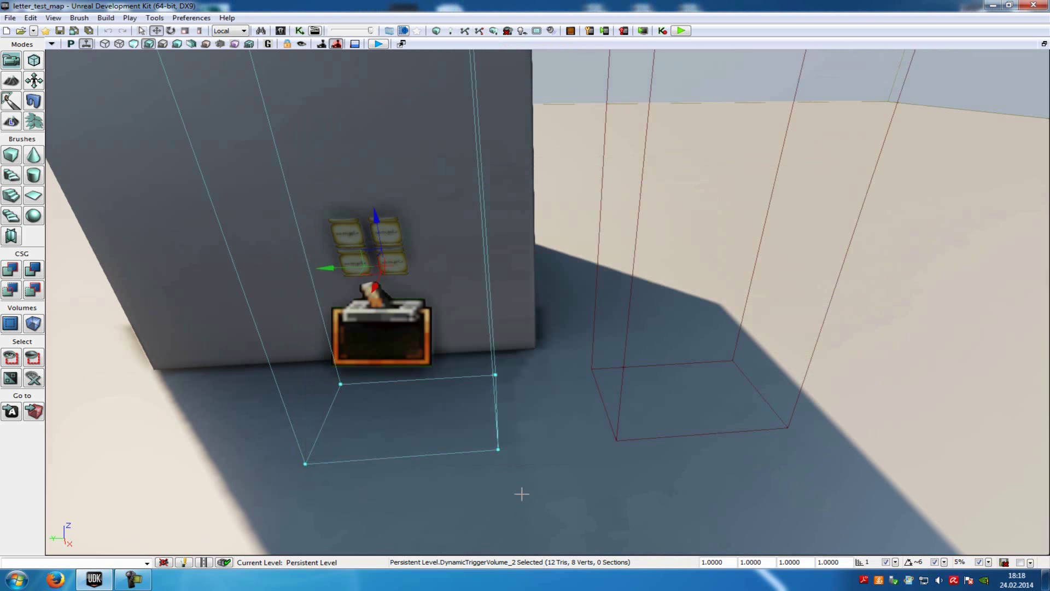
# Play the level from the floor in front of the wall, test approaching the letters, and end the preview.
pyautogui.rightClick(399, 528)
pyautogui.click(429, 511)
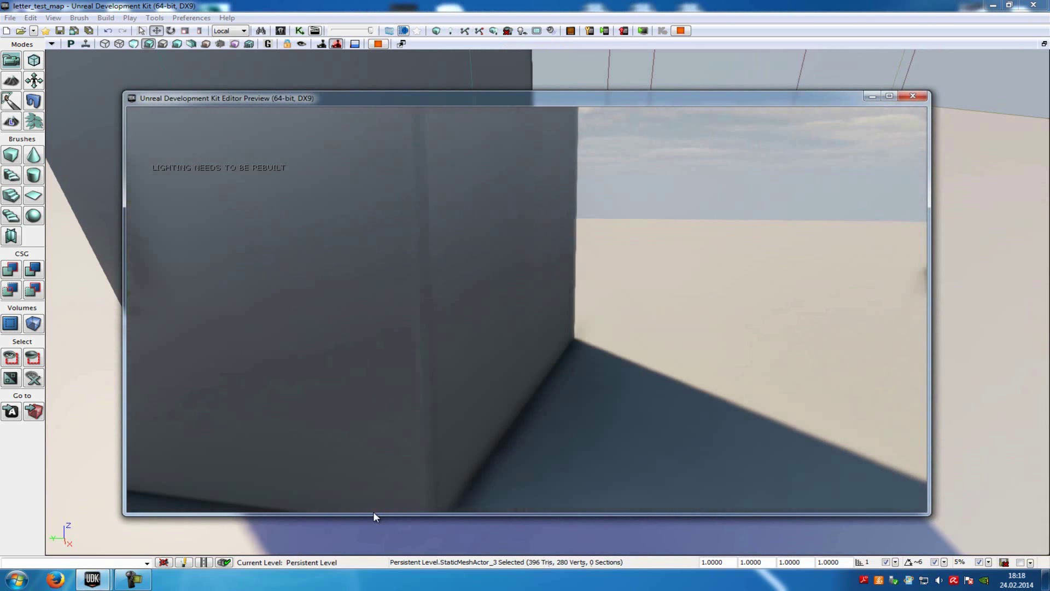
pyautogui.press('s')
pyautogui.press('a')
pyautogui.press('w')
pyautogui.press('s')
pyautogui.press('w')
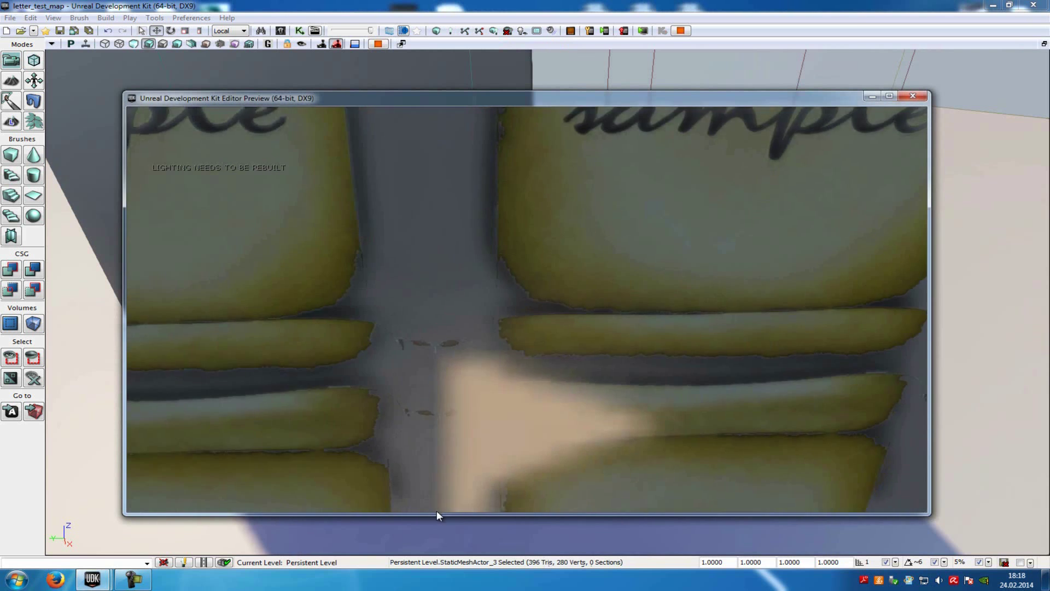
pyautogui.press('s')
pyautogui.press('w')
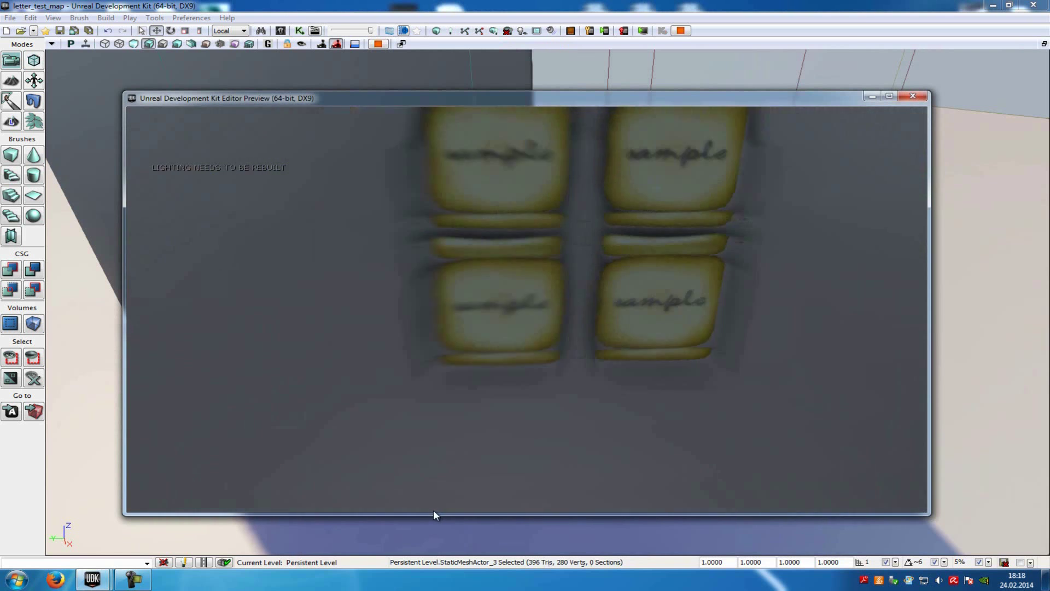
pyautogui.press('w')
pyautogui.press('s')
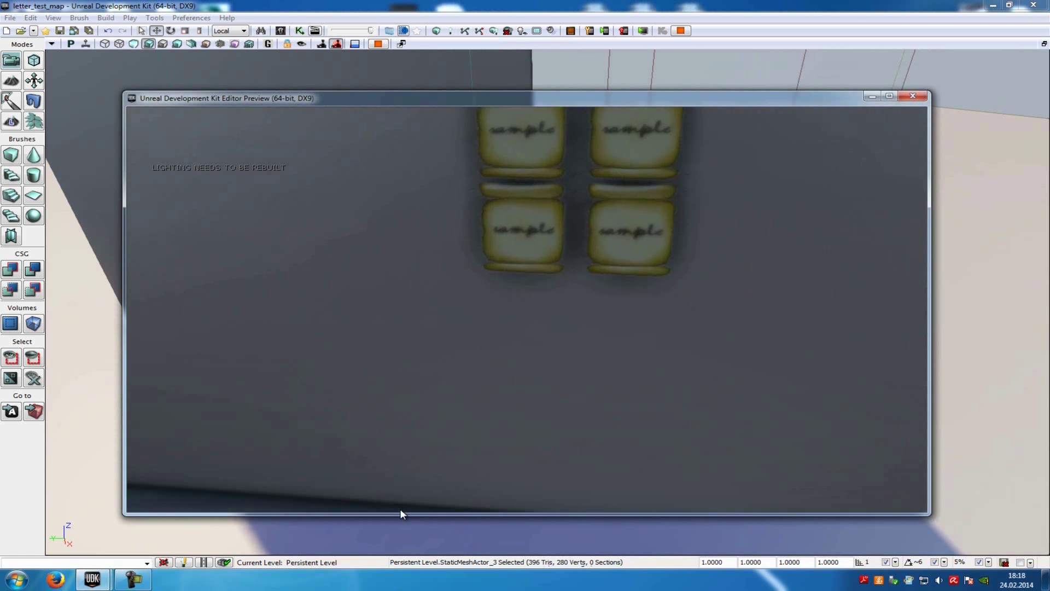
pyautogui.press('w')
pyautogui.press('s')
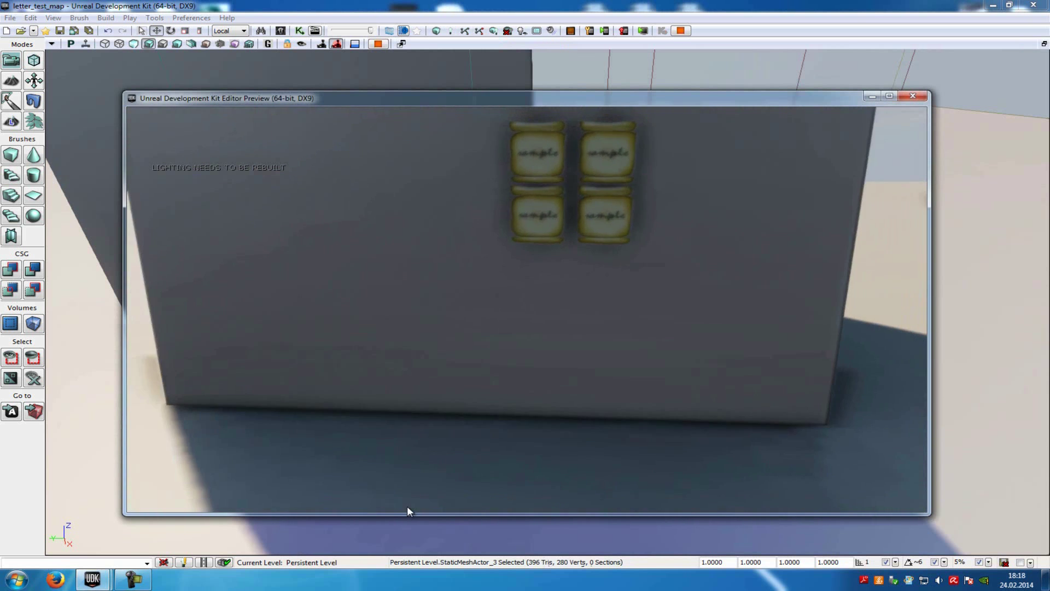
pyautogui.press('w')
pyautogui.press('s')
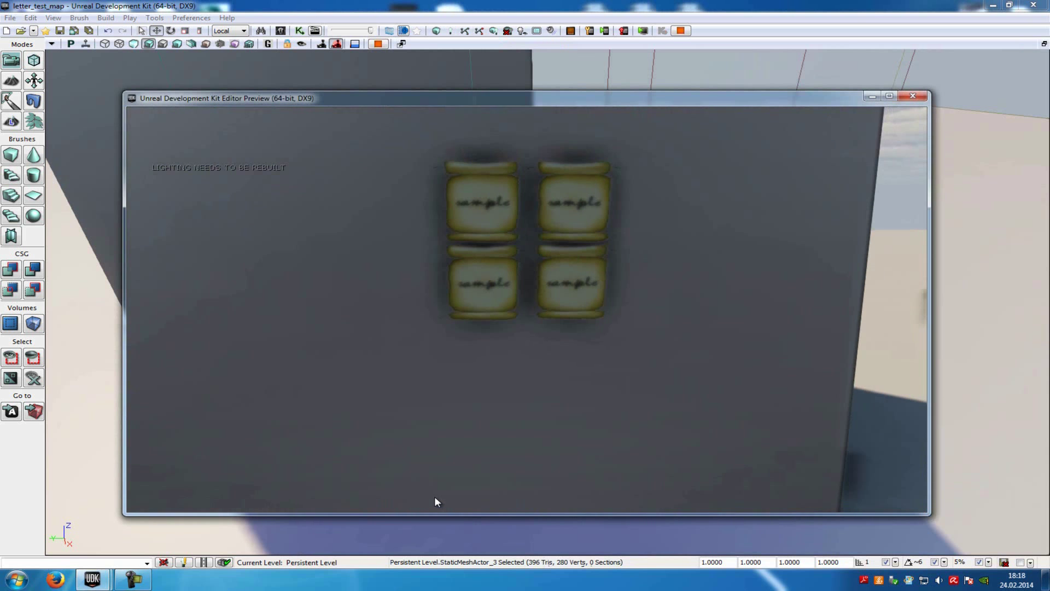
pyautogui.press('w')
pyautogui.press('Escape')
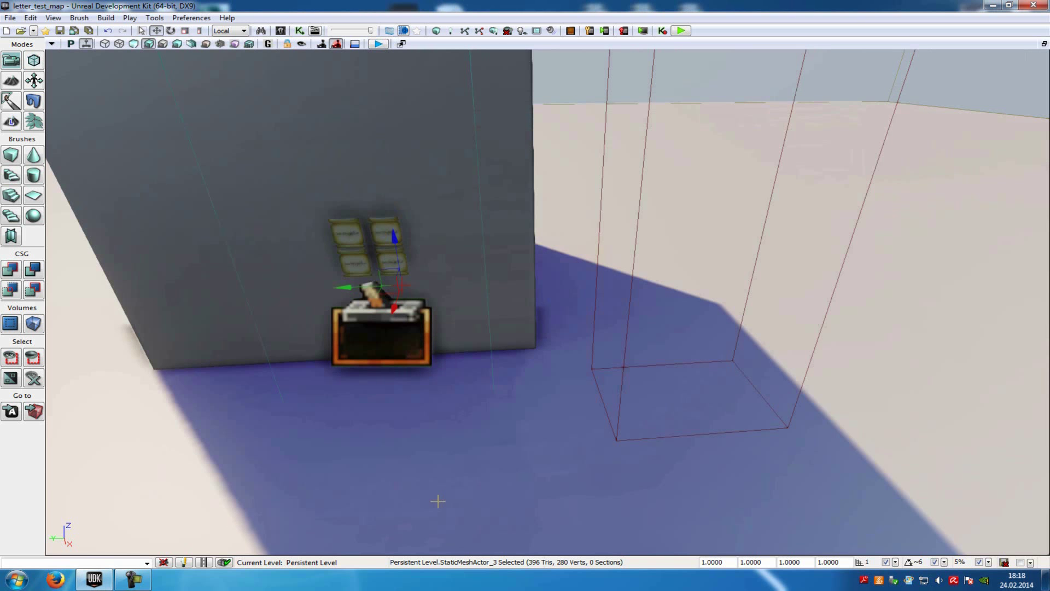
# Reopen Kismet and disable Aim To Interact on the Trigger_3 Used event.
pyautogui.click(299, 30)
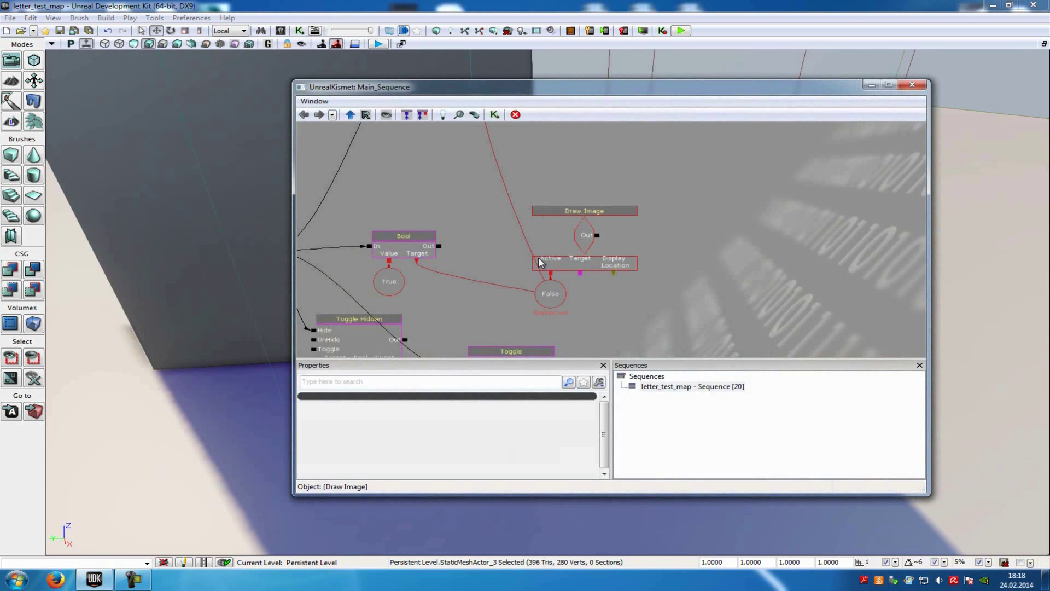
pyautogui.scroll(2, 485, 261)
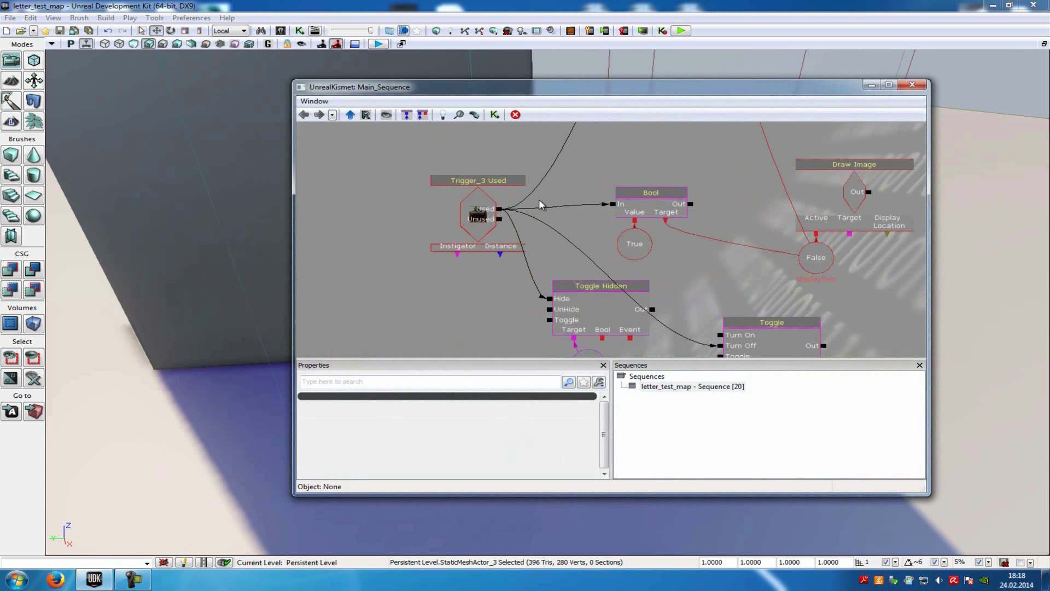
pyautogui.moveTo(508, 245); pyautogui.dragTo(540, 277)
pyautogui.click(520, 237)
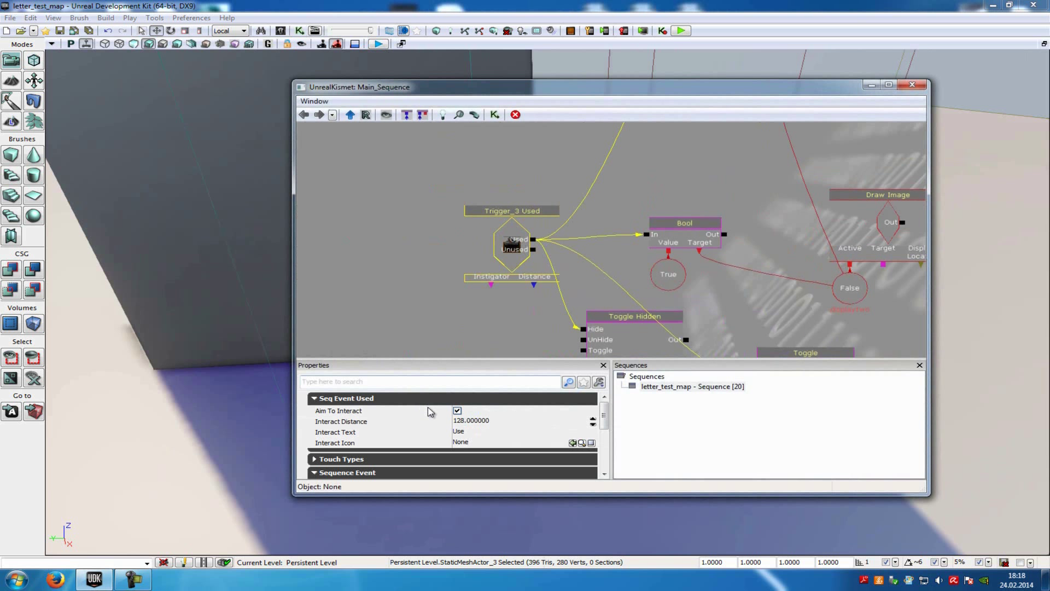
pyautogui.click(458, 411)
# Close Kismet, rebuild the map and dismiss the map check report.
pyautogui.click(911, 86)
pyautogui.click(464, 32)
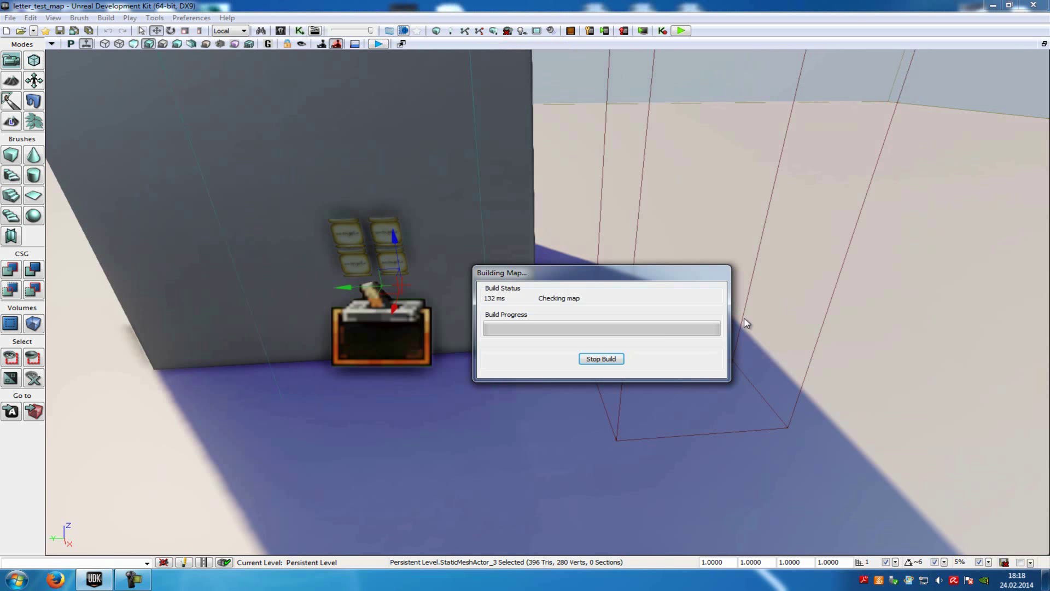
pyautogui.click(847, 164)
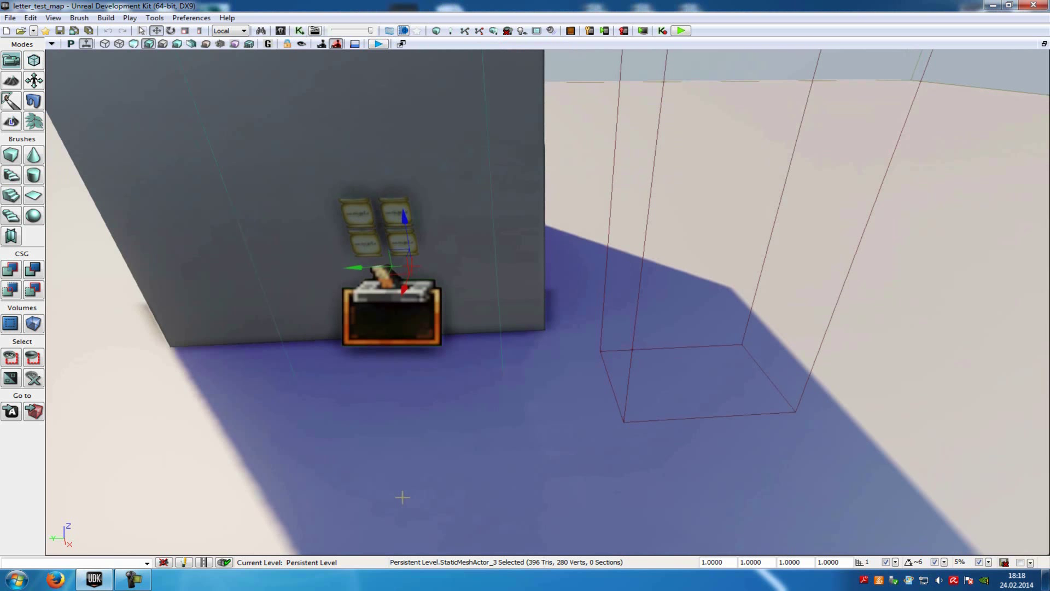
# Play the level from in front of the wall, walk up to the letters, use them to open the scroll image, and close it.
pyautogui.rightClick(403, 495)
pyautogui.click(437, 477)
pyautogui.press('s')
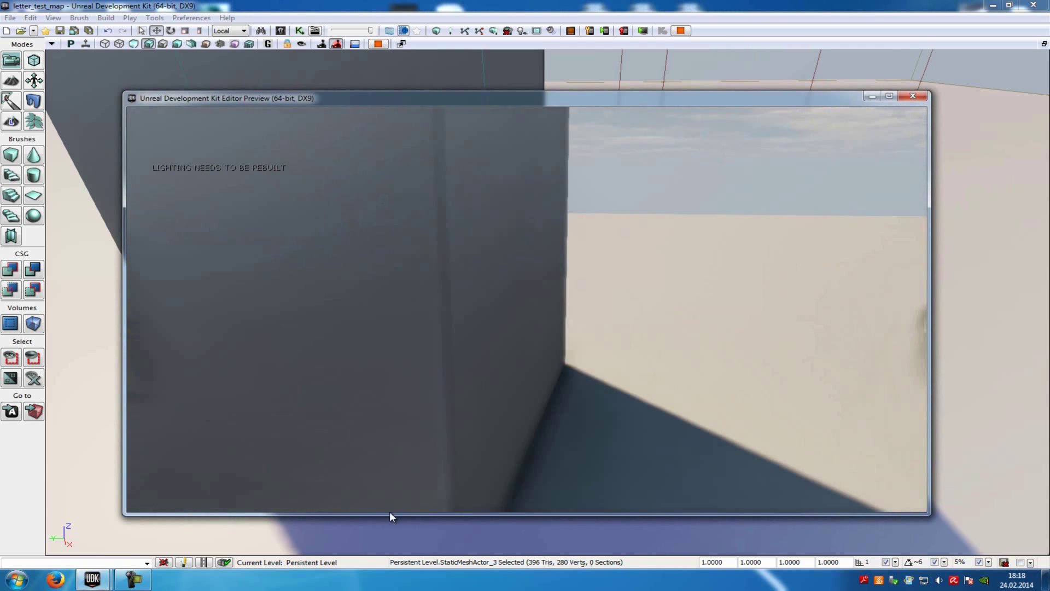
pyautogui.press('w')
pyautogui.press('s')
pyautogui.press('w')
pyautogui.press('s')
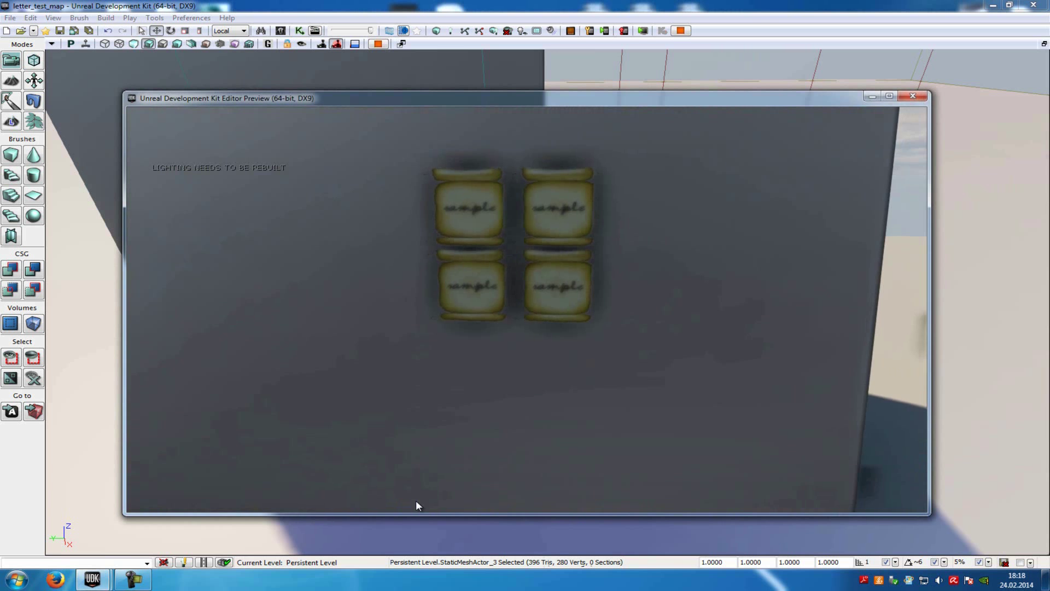
pyautogui.press('w')
pyautogui.press('s')
pyautogui.press('w')
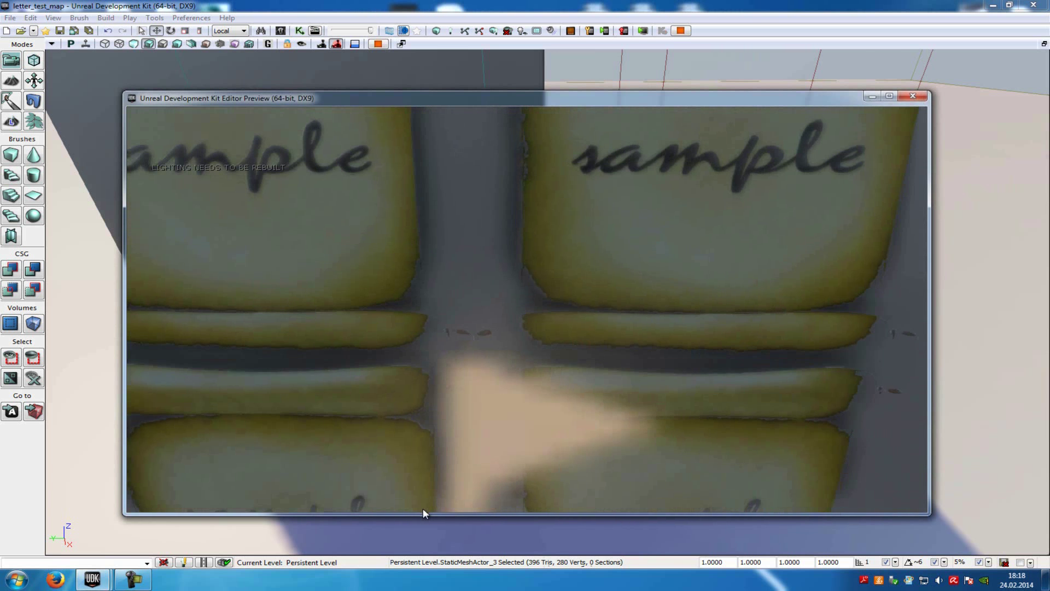
pyautogui.press('e')
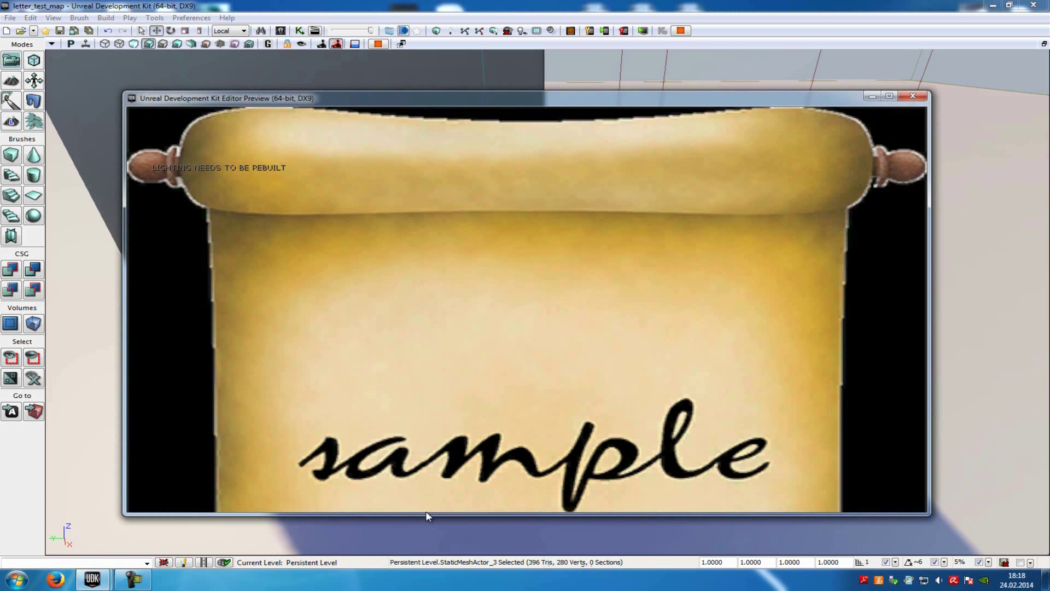
pyautogui.press('e')
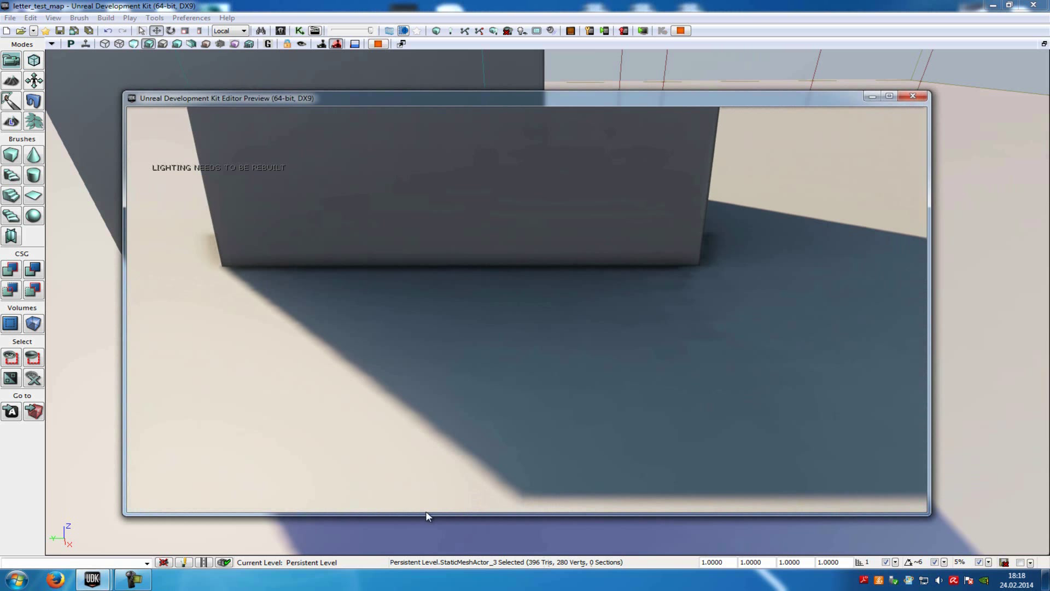
# Move toward and away from the wall to check whether the letter meshes are hidden, and end the preview.
pyautogui.press('w')
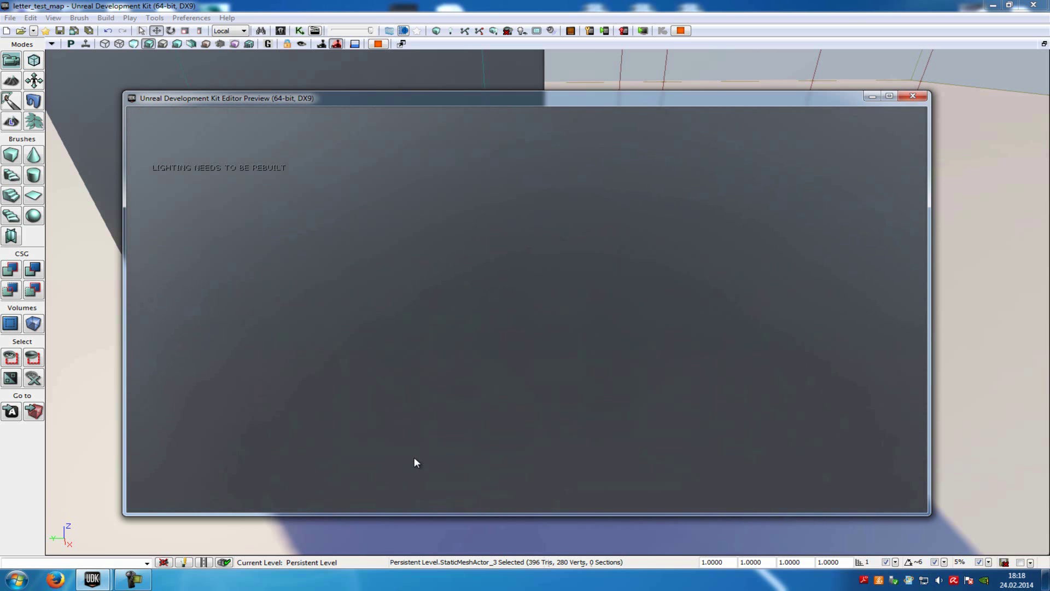
pyautogui.press('s')
pyautogui.press('w')
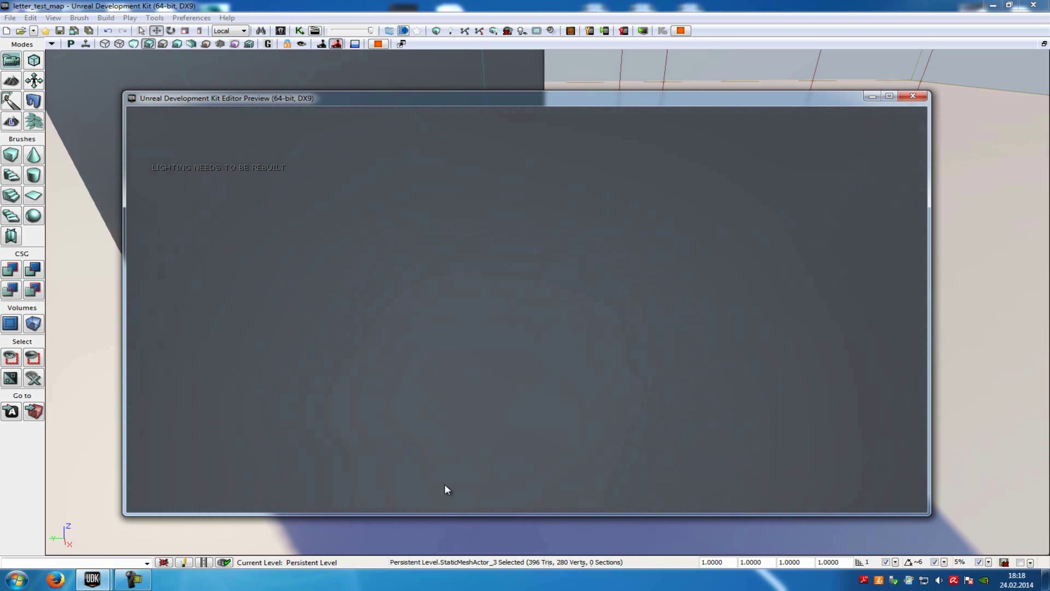
pyautogui.press('s')
pyautogui.press('w')
pyautogui.press('s')
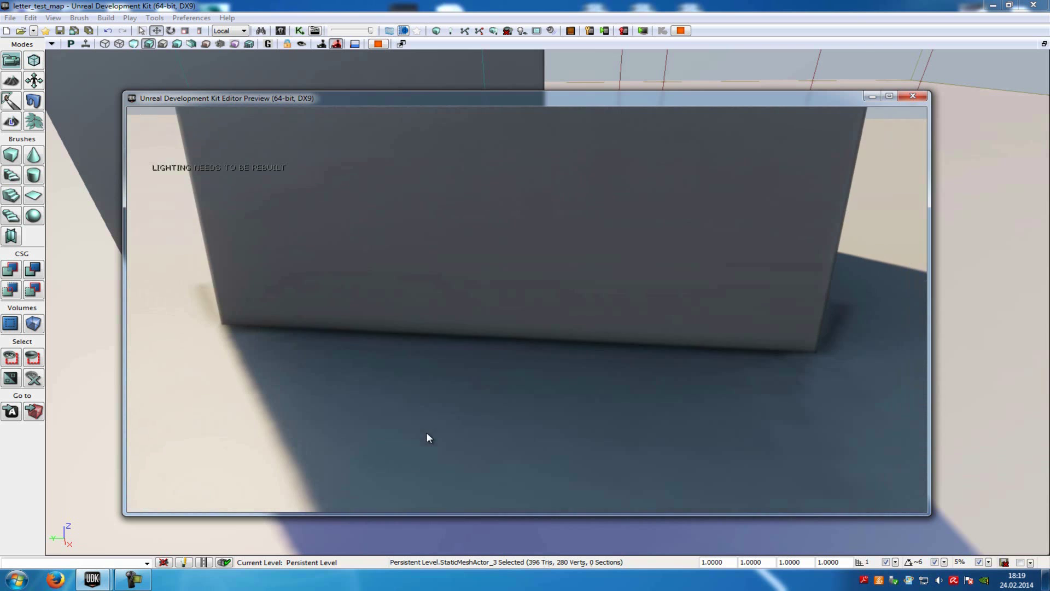
pyautogui.press('Escape')
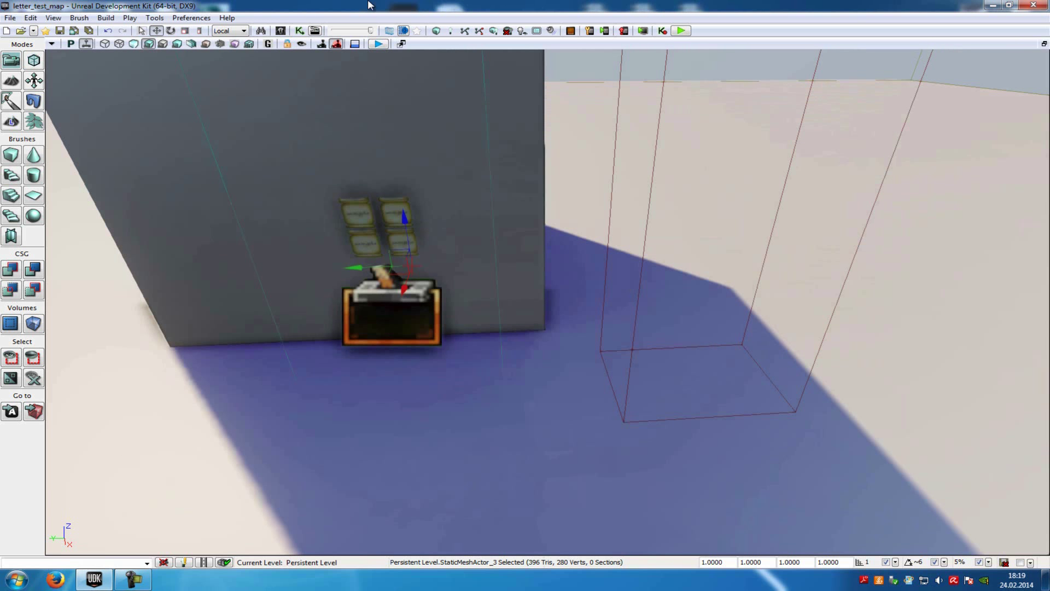
# Examine the DynamicTriggerVolume_2 Touch group in Kismet, including its Bool actions, the Display variable and the Draw Image.
pyautogui.click(300, 30)
pyautogui.scroll(-7, 643, 247)
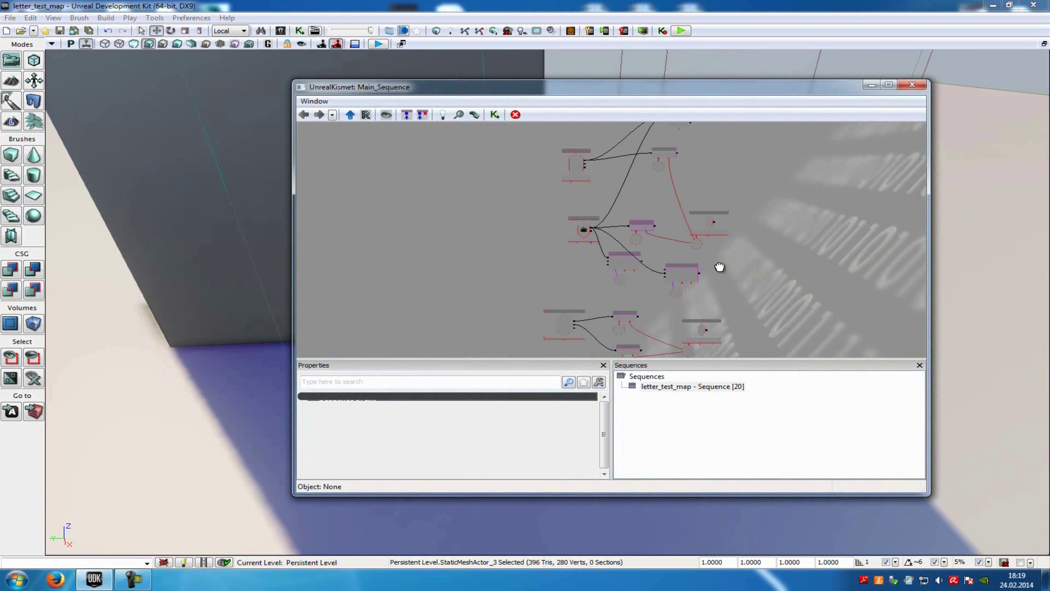
pyautogui.moveTo(723, 272); pyautogui.dragTo(728, 149)
pyautogui.scroll(4, 727, 146)
pyautogui.scroll(3, 686, 221)
pyautogui.moveTo(526, 287)
pyautogui.mouseDown()
pyautogui.moveTo(686, 221)
pyautogui.moveTo(641, 230)
pyautogui.mouseUp()
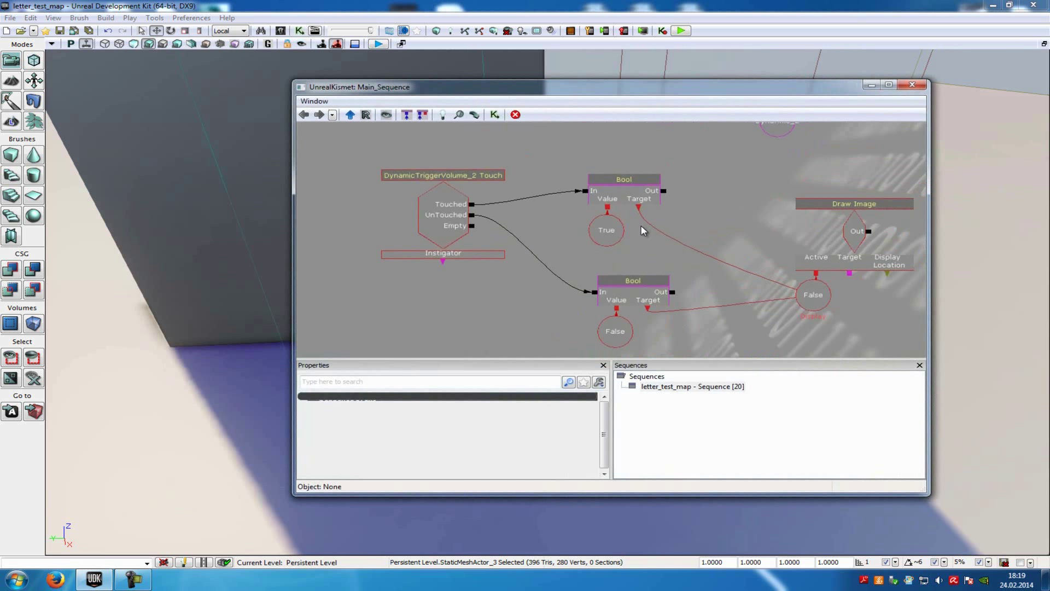
pyautogui.click(395, 232)
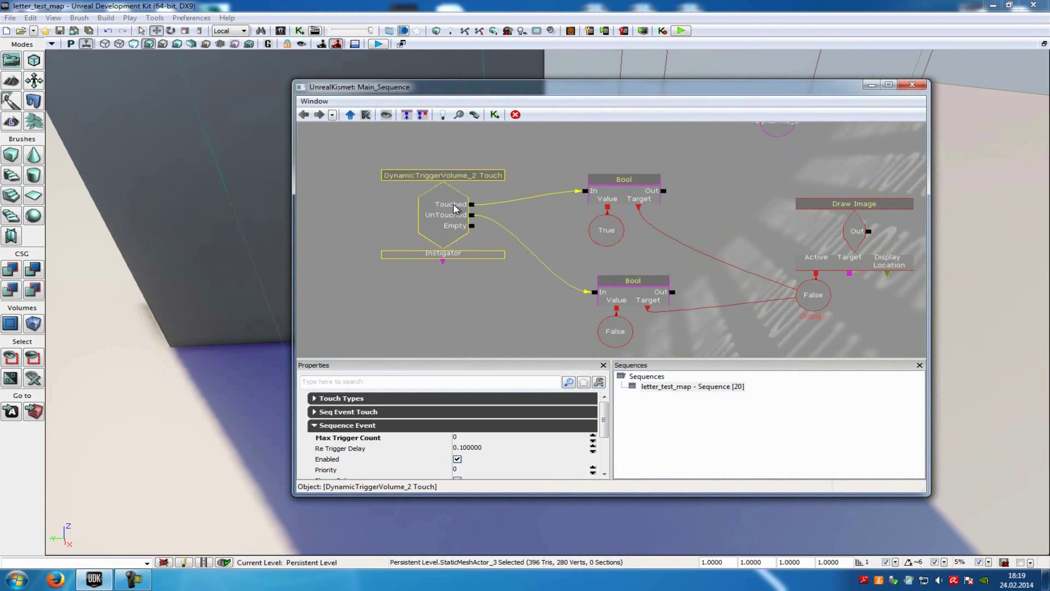
pyautogui.moveTo(689, 282); pyautogui.dragTo(652, 315)
pyautogui.click(595, 217)
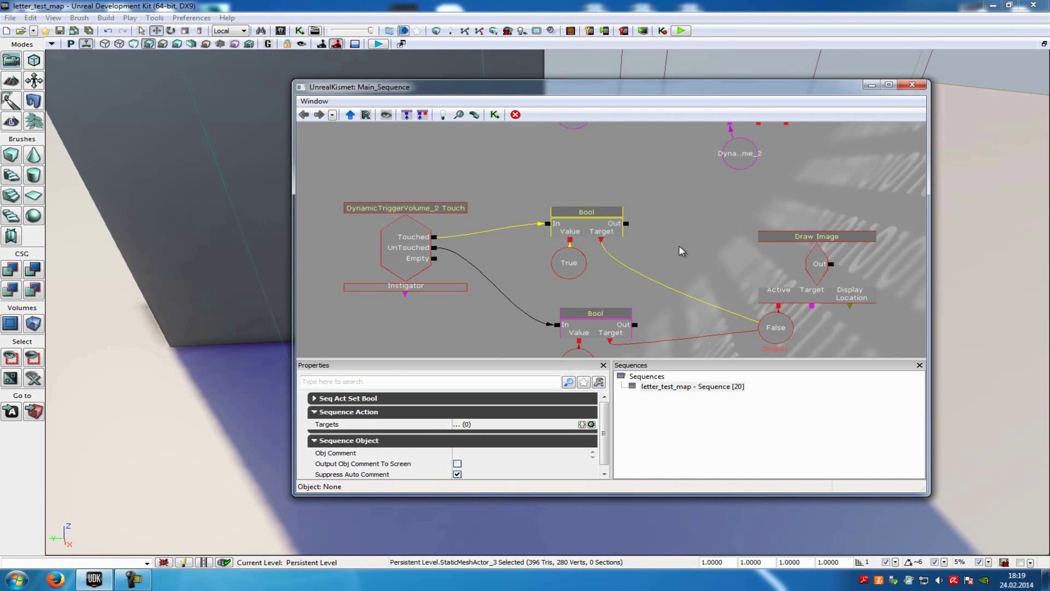
pyautogui.moveTo(807, 340); pyautogui.dragTo(757, 297)
pyautogui.click(727, 288)
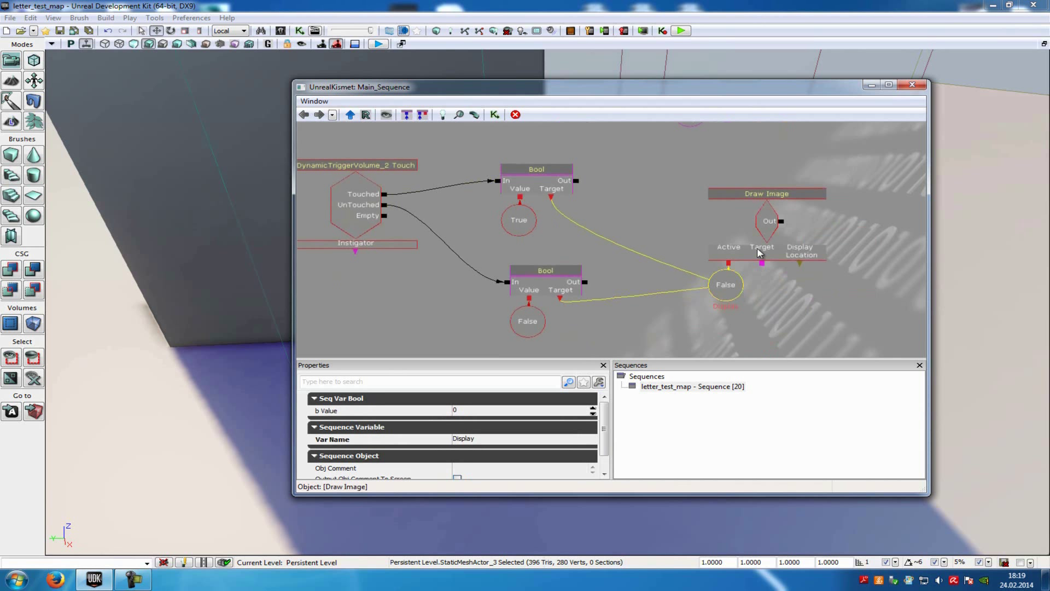
# Review the Draw Image properties and the False and Display variables wired to the DynamicTriggerVolume_2 Touch event.
pyautogui.click(765, 219)
pyautogui.moveTo(668, 219); pyautogui.dragTo(713, 230)
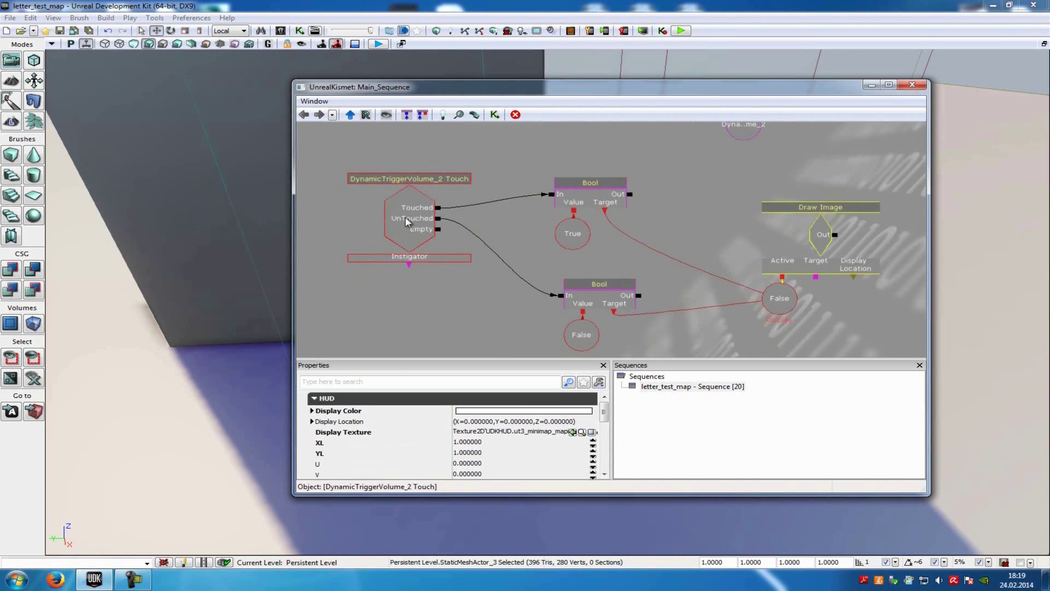
pyautogui.click(584, 342)
pyautogui.moveTo(747, 331); pyautogui.dragTo(673, 335)
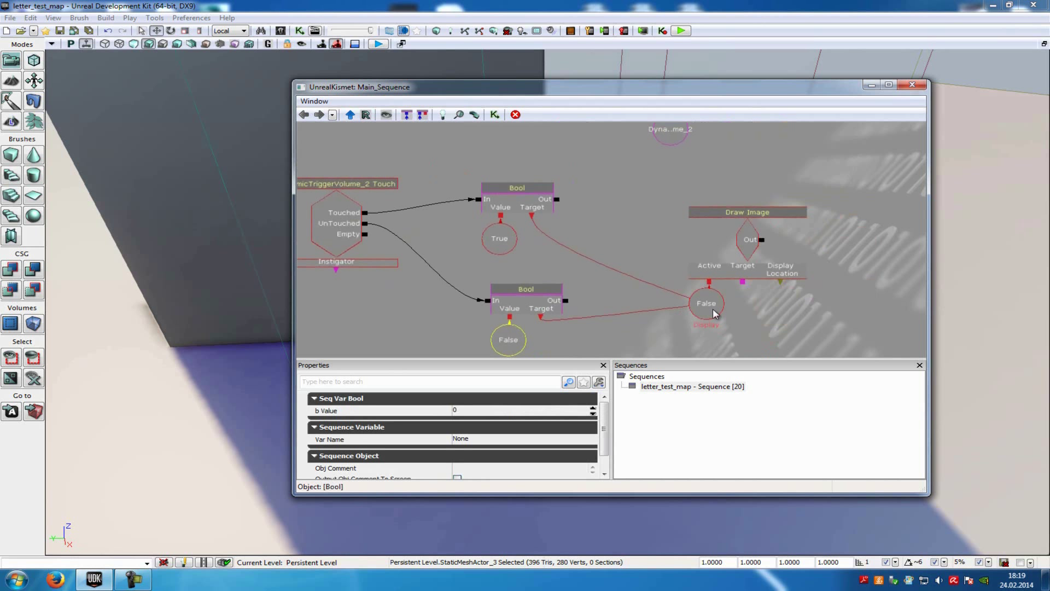
pyautogui.click(706, 305)
pyautogui.click(749, 242)
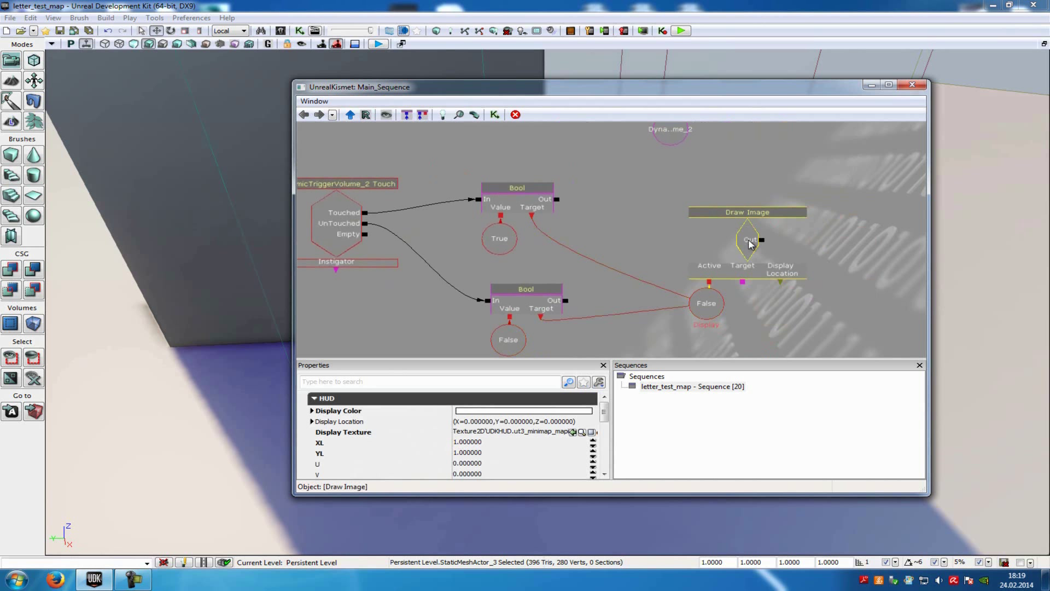
pyautogui.moveTo(762, 164); pyautogui.dragTo(809, 126)
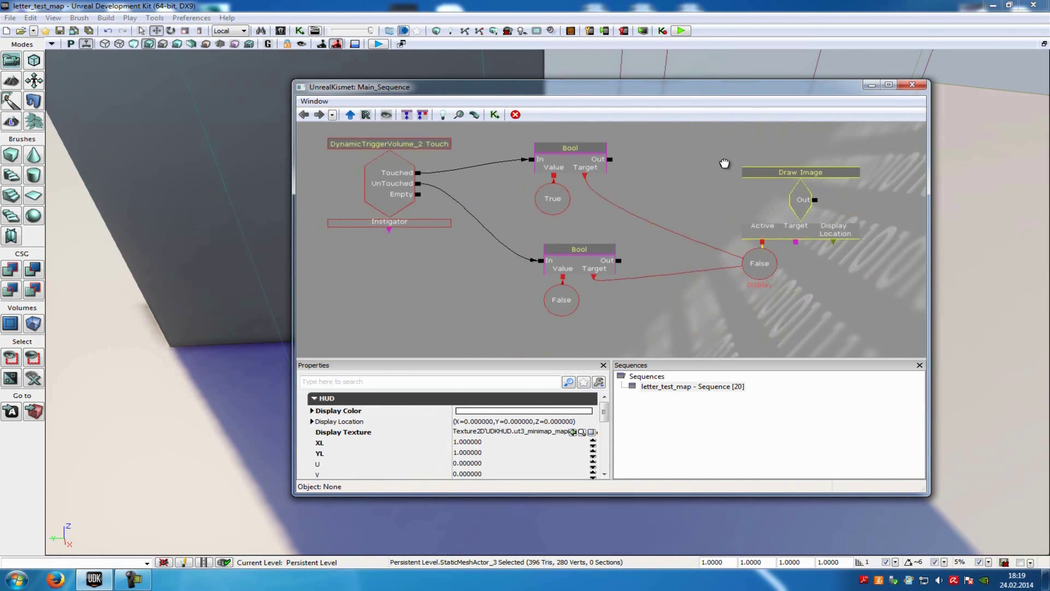
pyautogui.moveTo(725, 159); pyautogui.dragTo(744, 184)
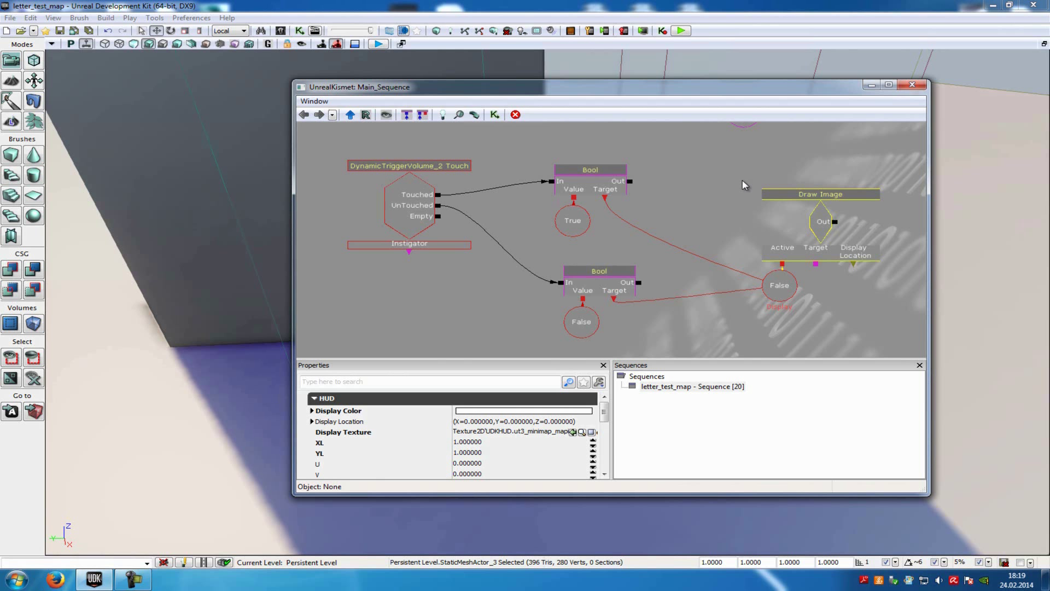
# Examine the Trigger_3 Used event's links to the Toggle Hidden and Toggle actions and their targets.
pyautogui.moveTo(704, 149); pyautogui.dragTo(720, 240)
pyautogui.scroll(-3, 715, 182)
pyautogui.moveTo(715, 183); pyautogui.dragTo(696, 240)
pyautogui.scroll(3, 697, 245)
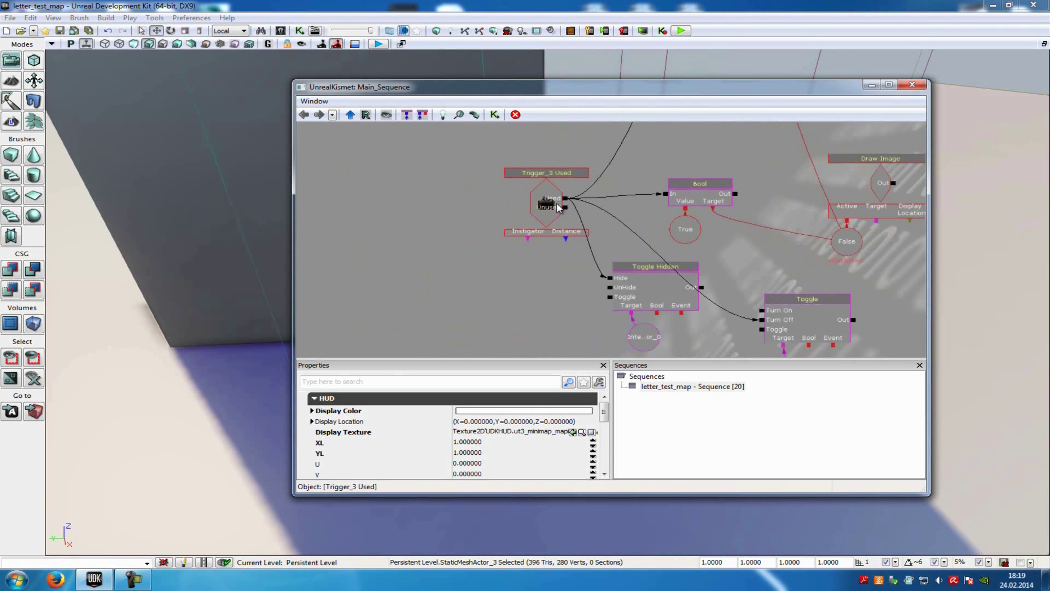
pyautogui.moveTo(724, 346); pyautogui.dragTo(719, 327)
pyautogui.moveTo(654, 266); pyautogui.dragTo(651, 261)
pyautogui.click(649, 261)
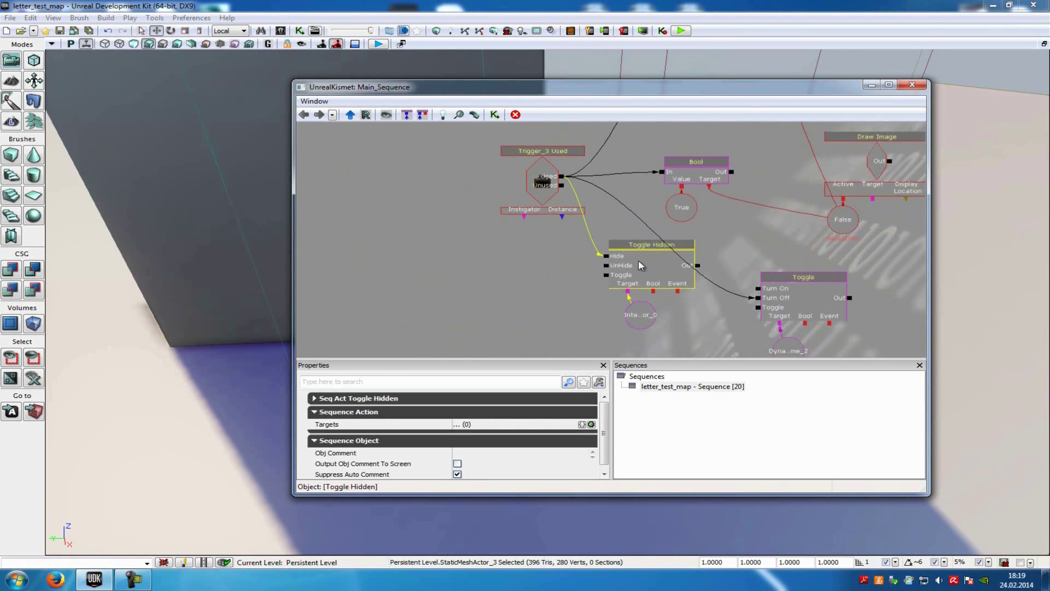
pyautogui.moveTo(827, 255); pyautogui.dragTo(800, 223)
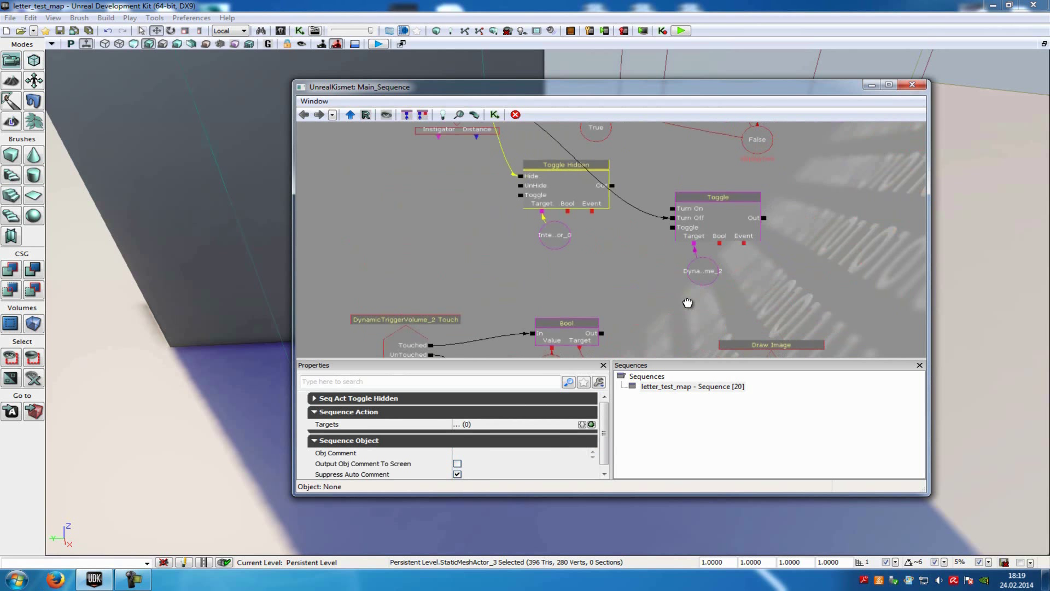
pyautogui.moveTo(718, 313)
pyautogui.mouseDown()
pyautogui.moveTo(696, 249)
pyautogui.moveTo(698, 304)
pyautogui.mouseUp()
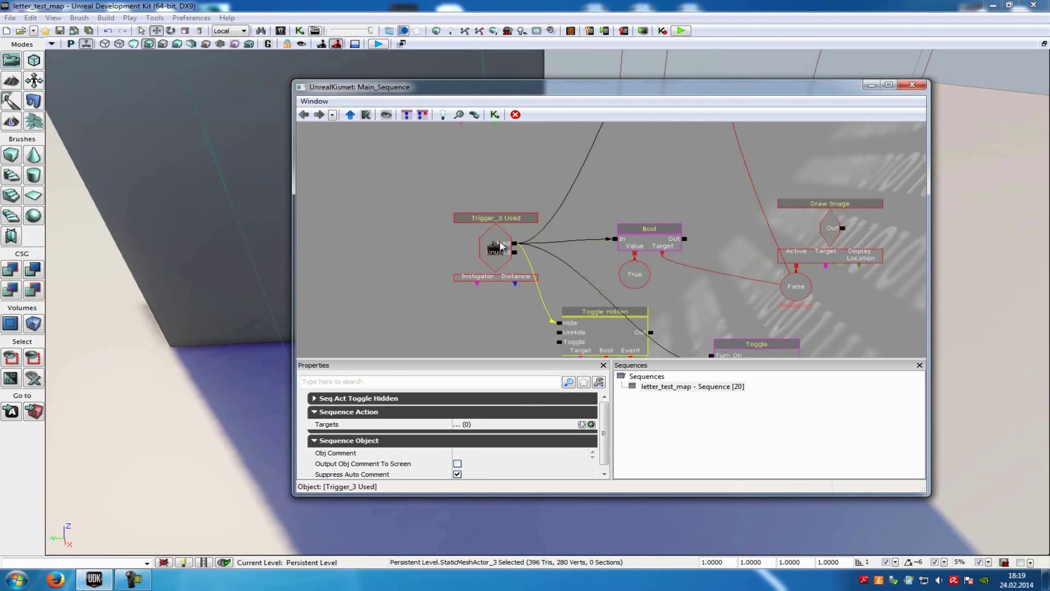
# Inspect how the Key/Button Pressed event and its False Bool control the displaytwo variable and the scroll's Draw Image.
pyautogui.click(796, 285)
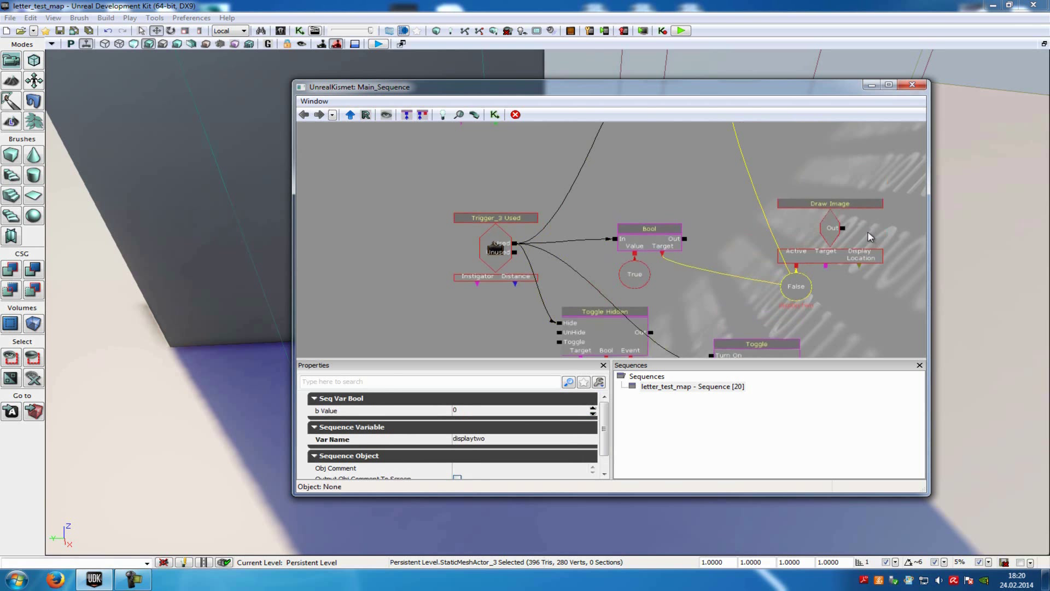
pyautogui.moveTo(868, 230); pyautogui.dragTo(863, 233)
pyautogui.moveTo(804, 153); pyautogui.dragTo(797, 234)
pyautogui.moveTo(709, 234); pyautogui.dragTo(718, 323)
pyautogui.moveTo(810, 230); pyautogui.dragTo(810, 252)
pyautogui.click(475, 265)
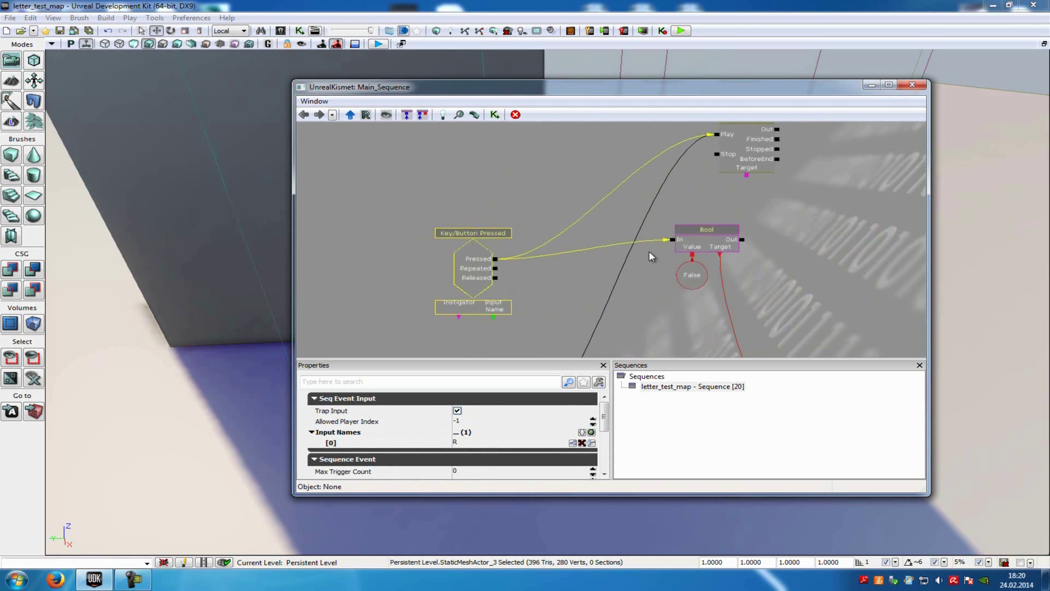
pyautogui.click(692, 275)
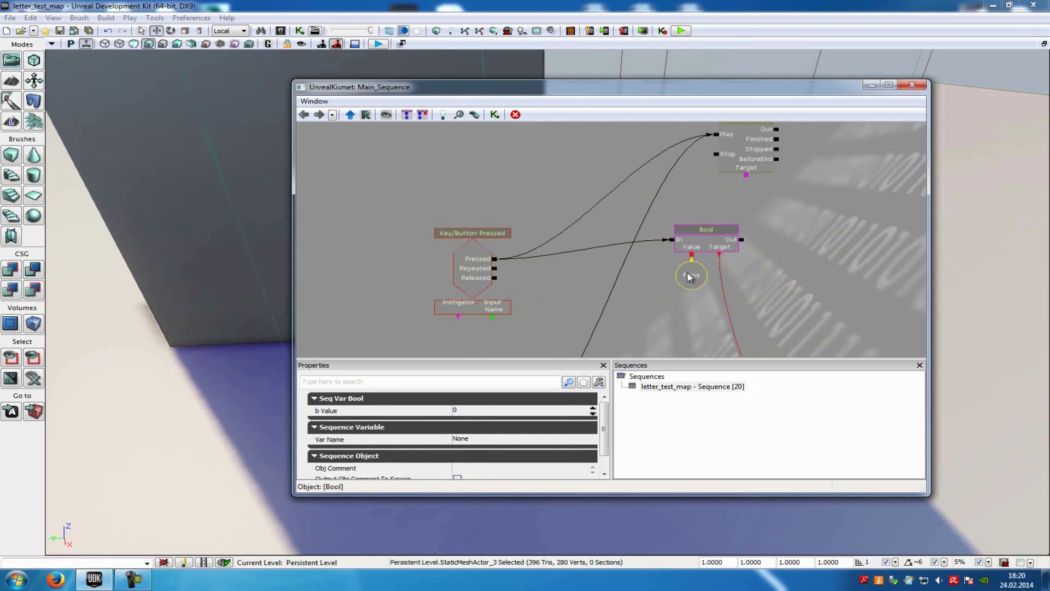
pyautogui.moveTo(801, 326); pyautogui.dragTo(716, 117)
pyautogui.click(709, 275)
pyautogui.click(744, 214)
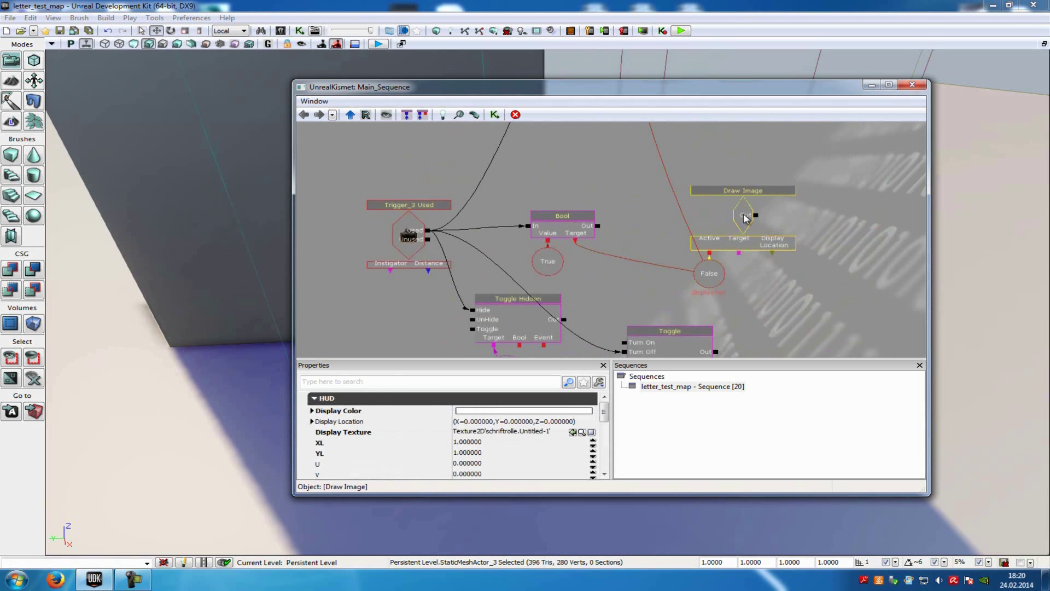
# Check the Play Sound action shared by the Trigger_3 Used and Key/Button Pressed events, and look over the whole letter sequence.
pyautogui.moveTo(707, 160)
pyautogui.mouseDown()
pyautogui.moveTo(740, 253)
pyautogui.moveTo(755, 176)
pyautogui.mouseUp()
pyautogui.click(519, 295)
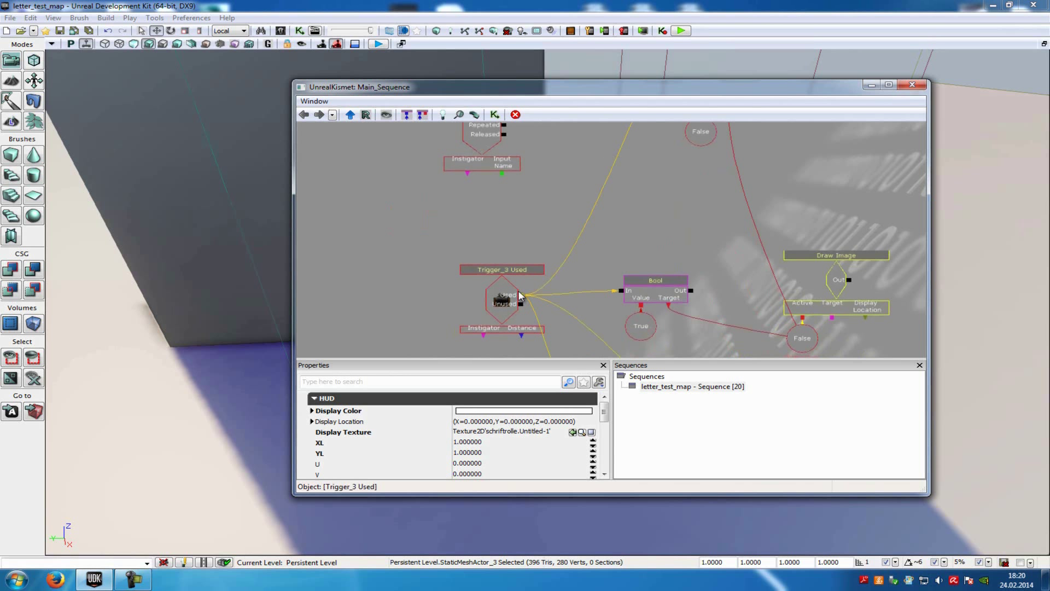
pyautogui.moveTo(706, 124); pyautogui.dragTo(674, 244)
pyautogui.moveTo(763, 175); pyautogui.dragTo(735, 256)
pyautogui.click(702, 169)
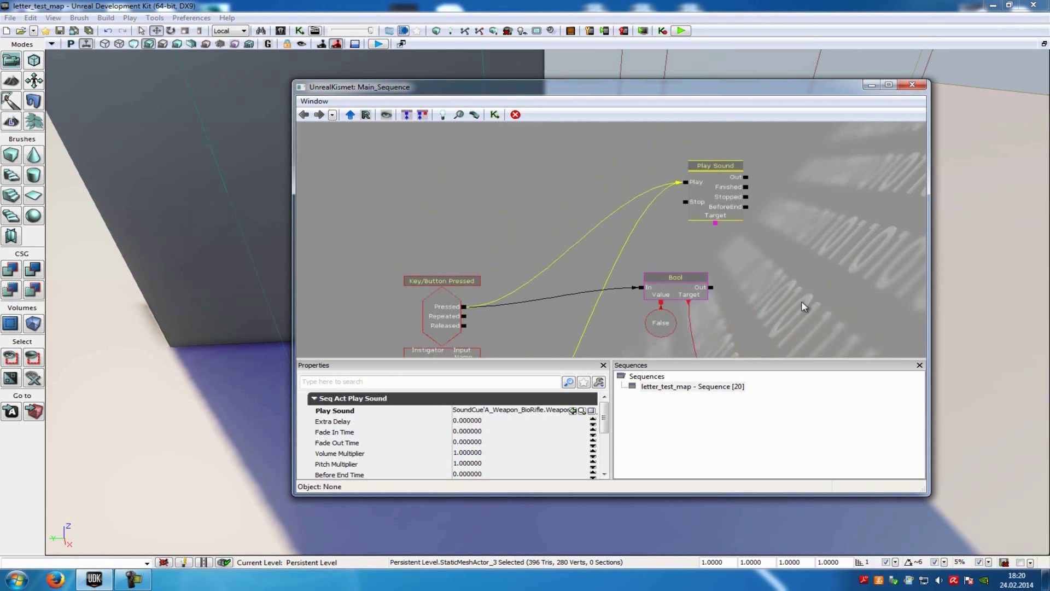
pyautogui.moveTo(805, 257); pyautogui.dragTo(805, 192)
pyautogui.scroll(-4, 805, 193)
pyautogui.moveTo(871, 302); pyautogui.dragTo(837, 214)
pyautogui.scroll(-3, 823, 213)
pyautogui.scroll(4, 849, 217)
pyautogui.moveTo(653, 170); pyautogui.dragTo(784, 261)
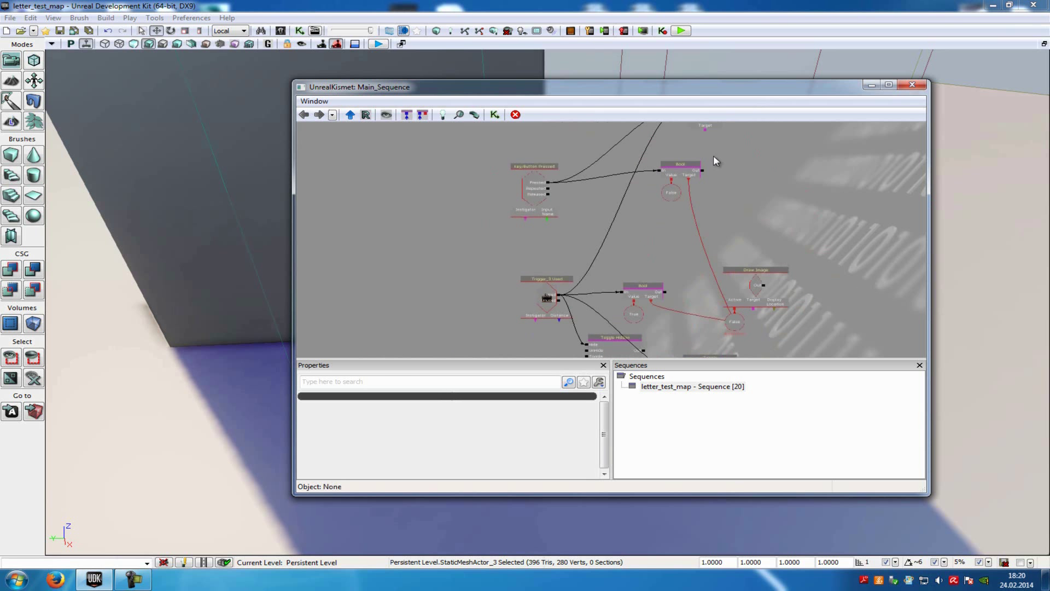